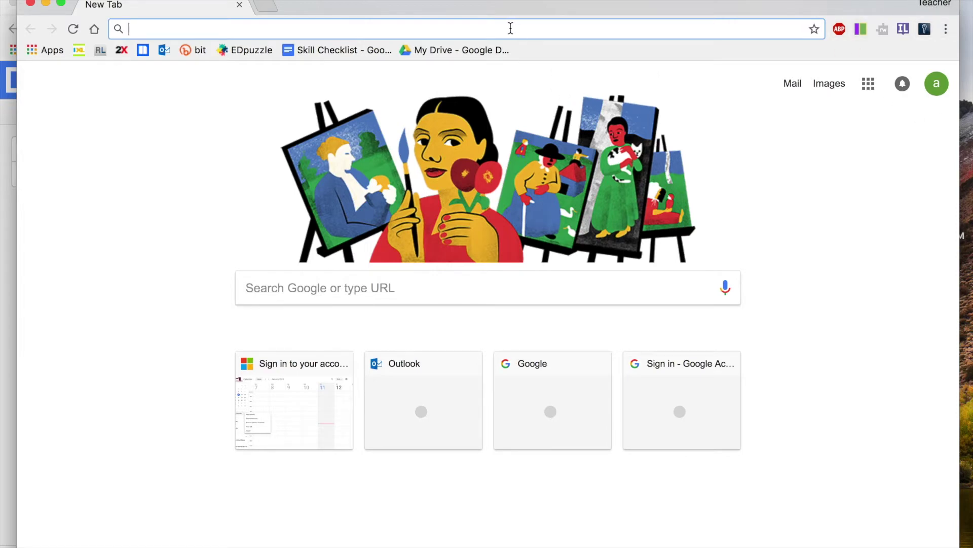
Go to sites.google.com in Chrome to reach the Google Sites home page
text(sites)
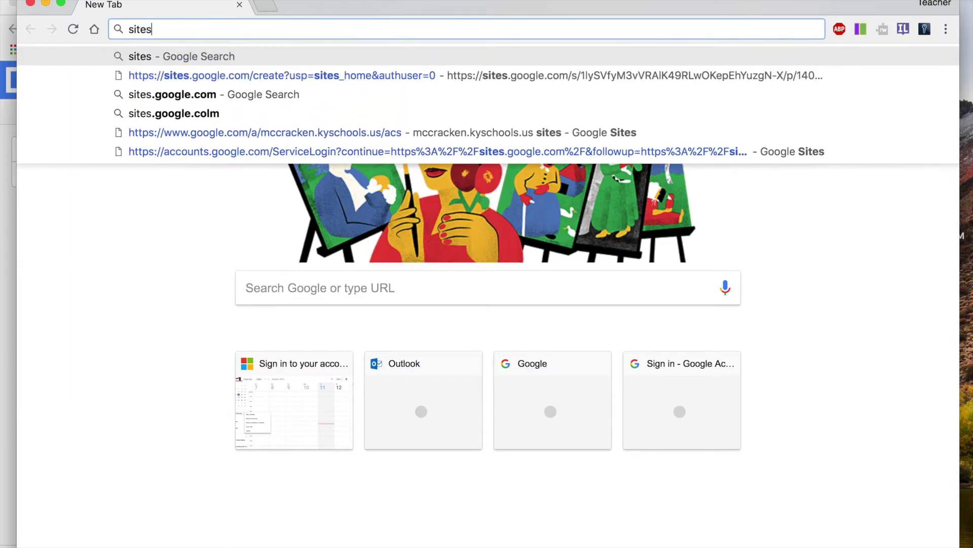
text(.google.com)
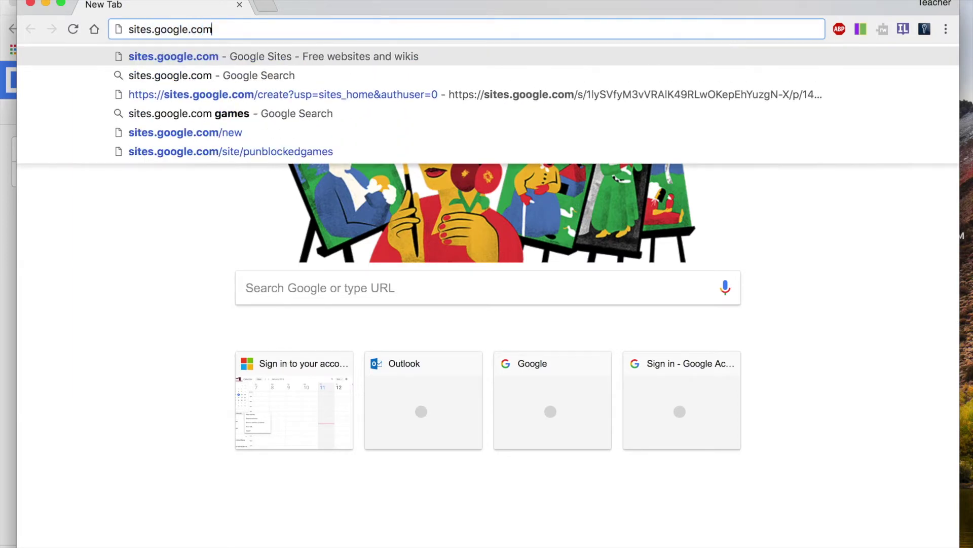
key(Return)
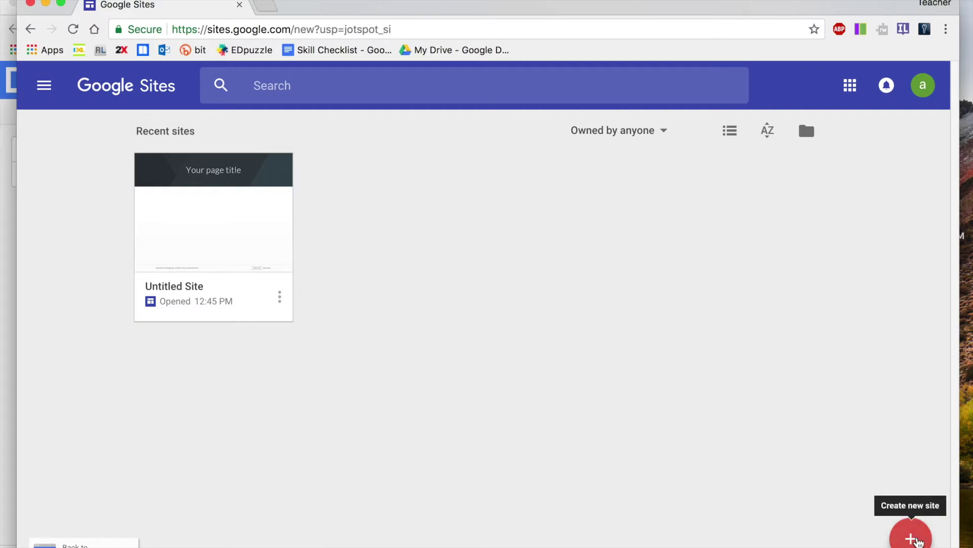
Create a new blank site with the red + Create new site button
click(917, 540)
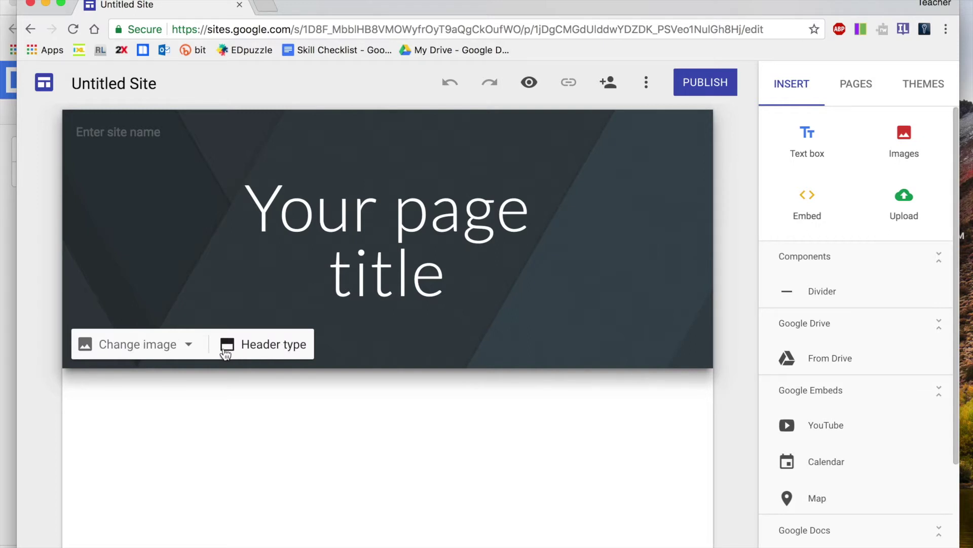
Choose Select image from the header's Change image menu
click(190, 347)
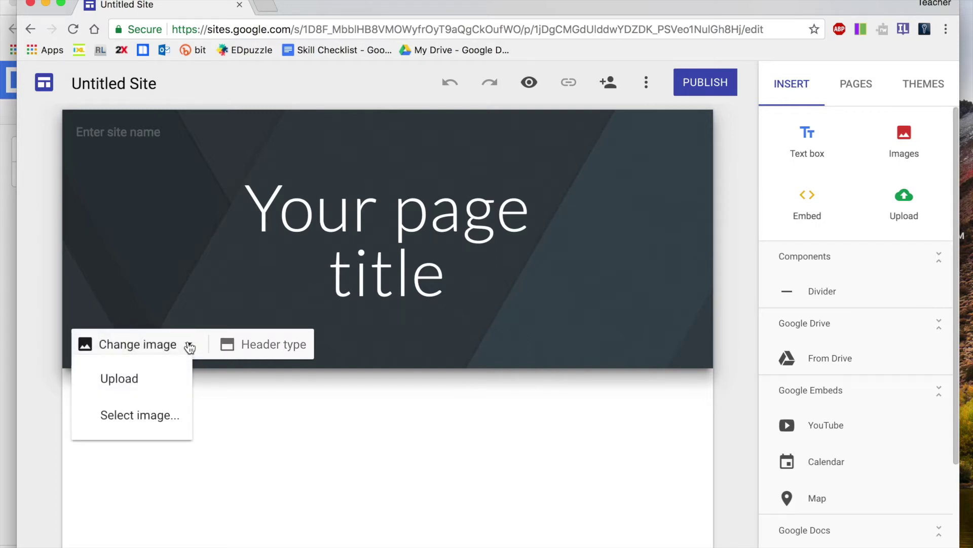
click(136, 414)
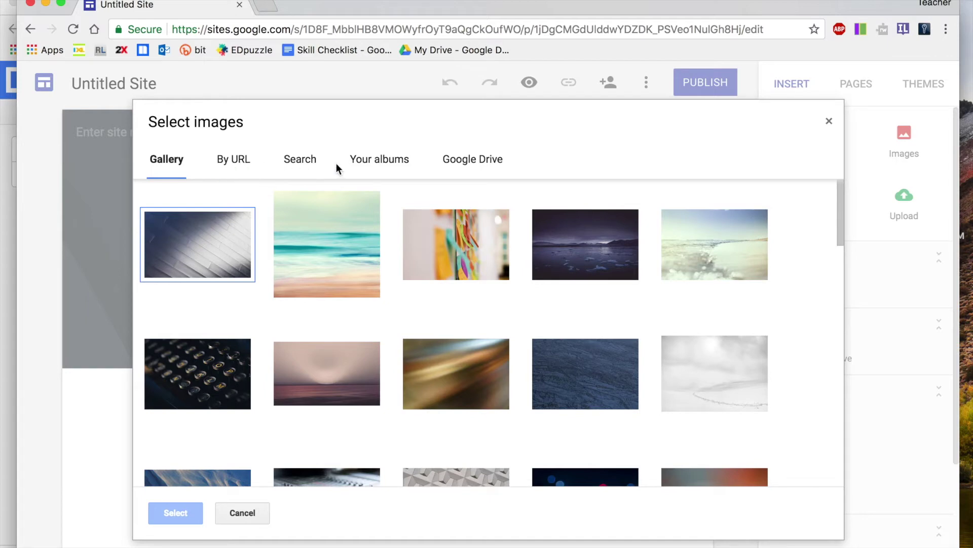
After checking Search, albums and Drive, use the gallery notebook-and-tablet photo as header background
click(301, 163)
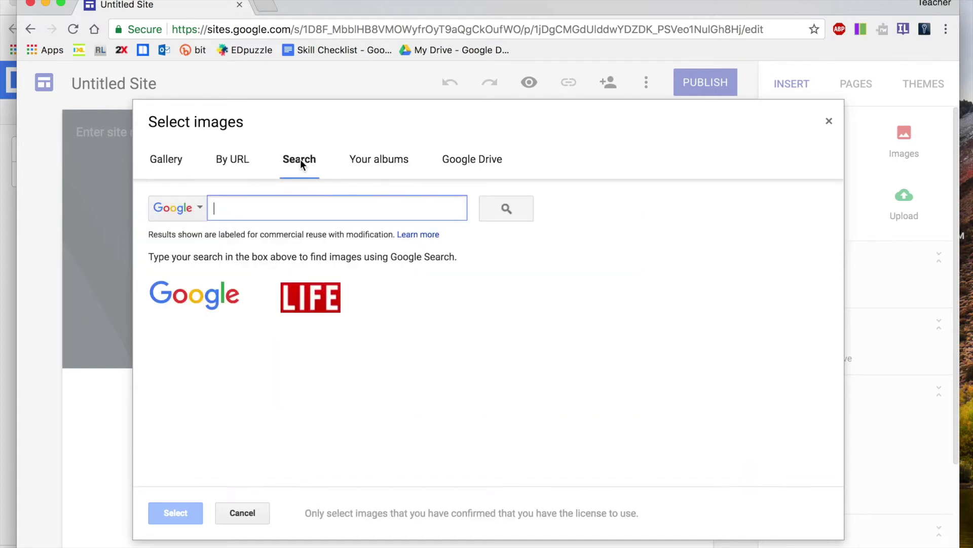
click(384, 161)
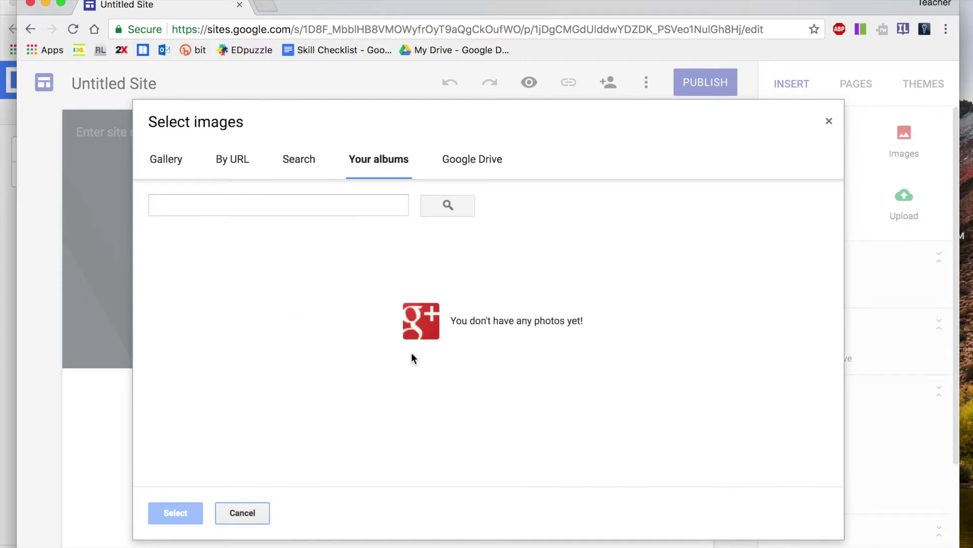
click(464, 163)
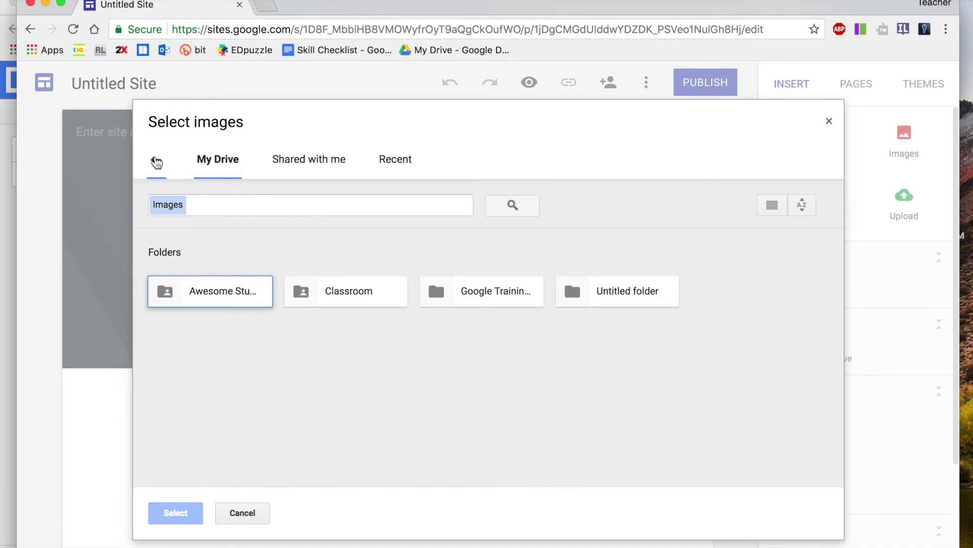
click(156, 160)
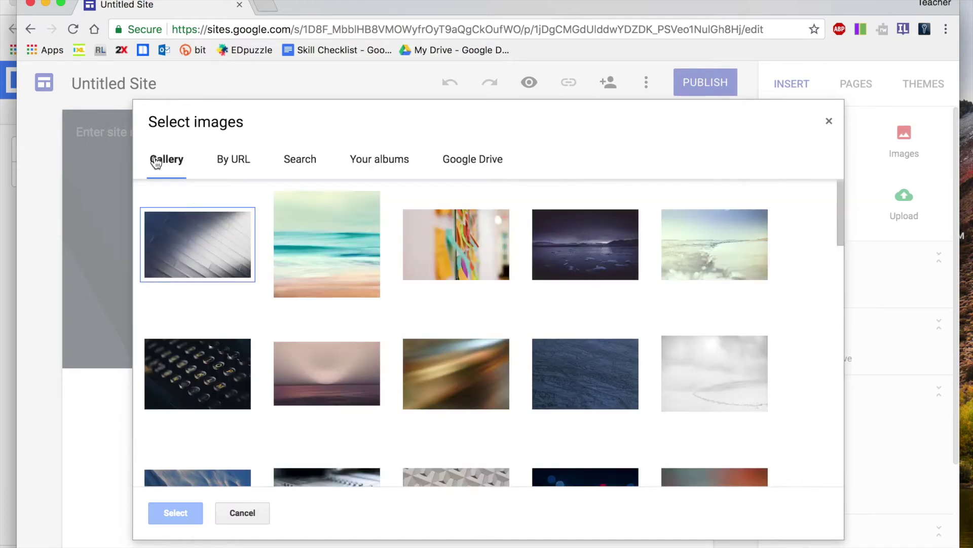
scroll(363, 378, down, 5)
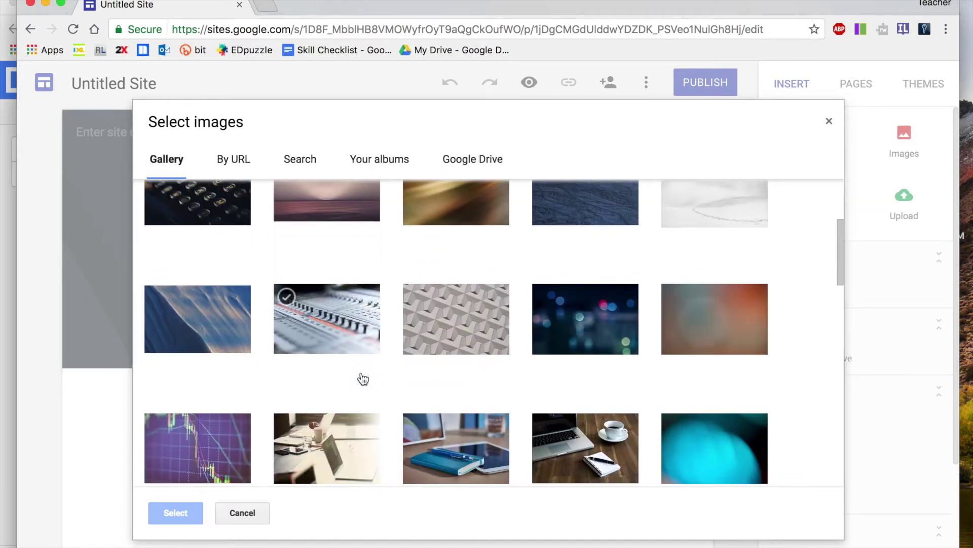
scroll(363, 378, down, 3)
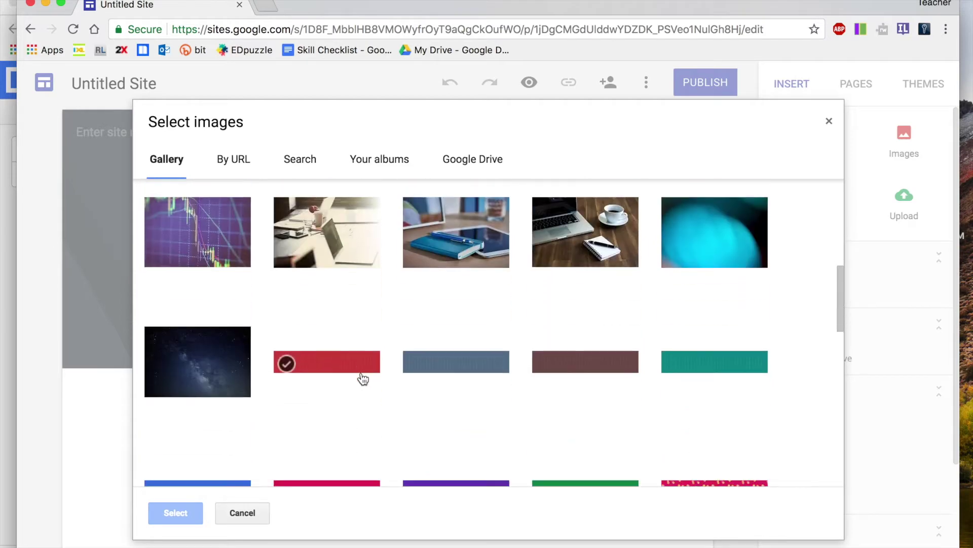
click(475, 248)
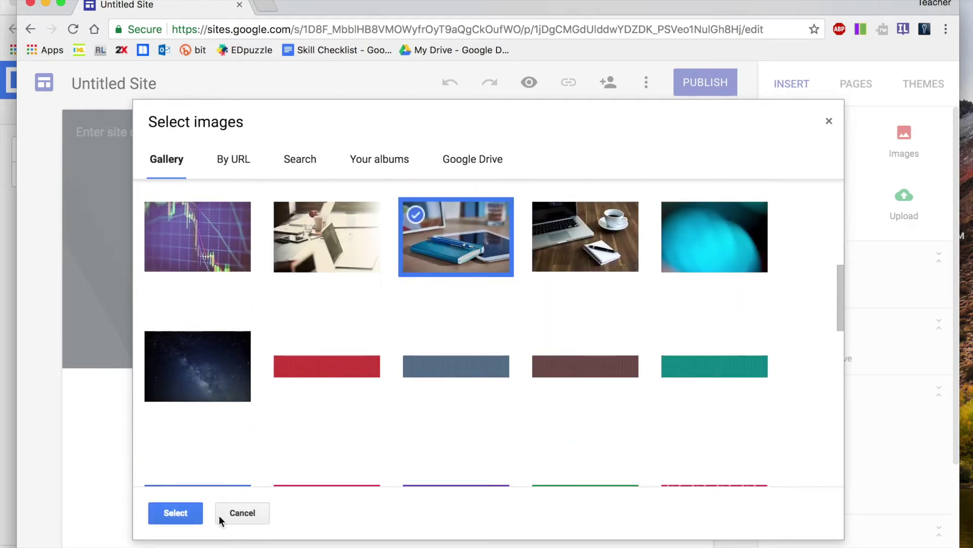
click(178, 513)
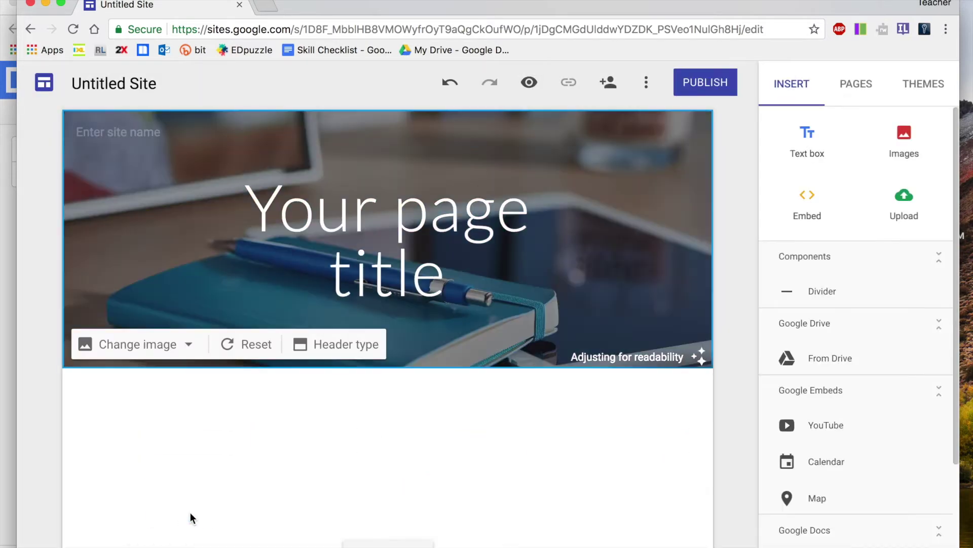
Set the header type to Large banner after trying Title only and Banner
click(325, 350)
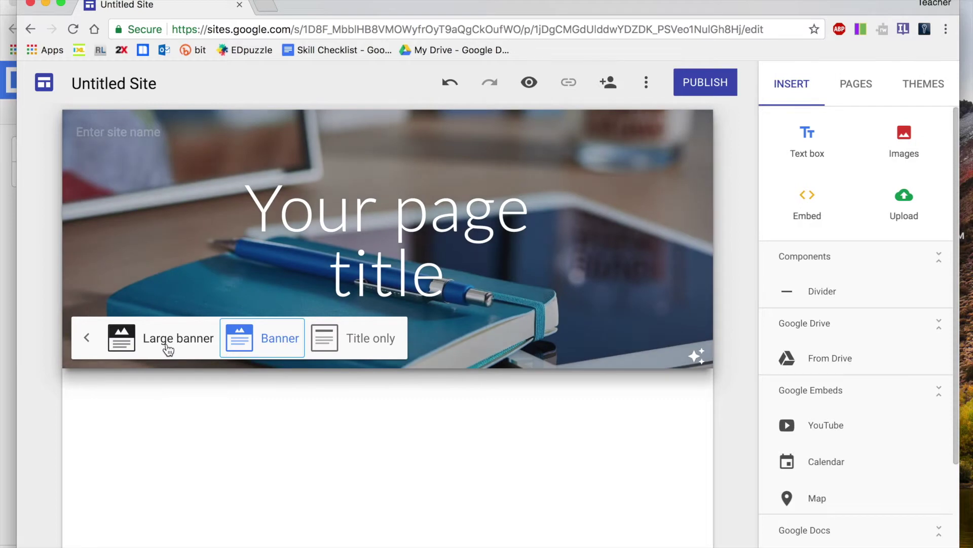
click(363, 349)
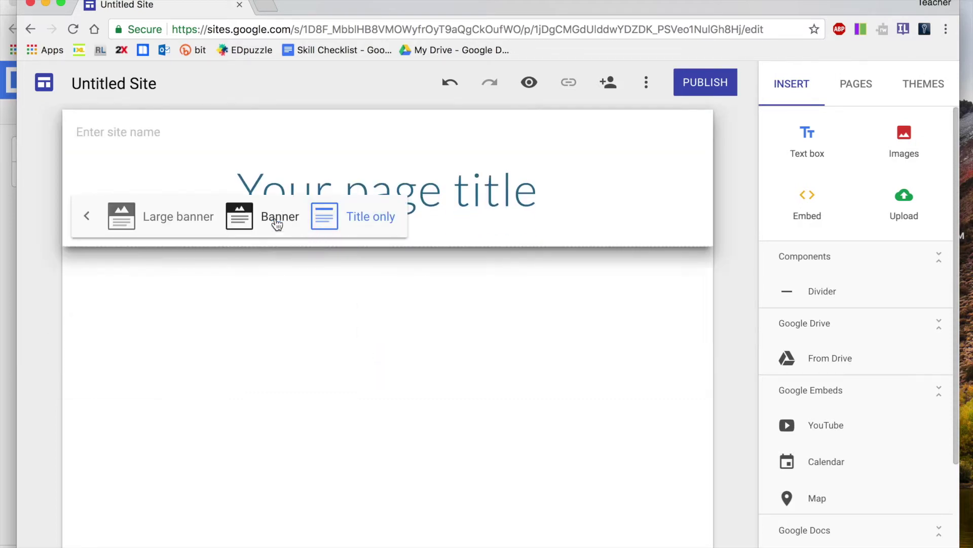
click(278, 222)
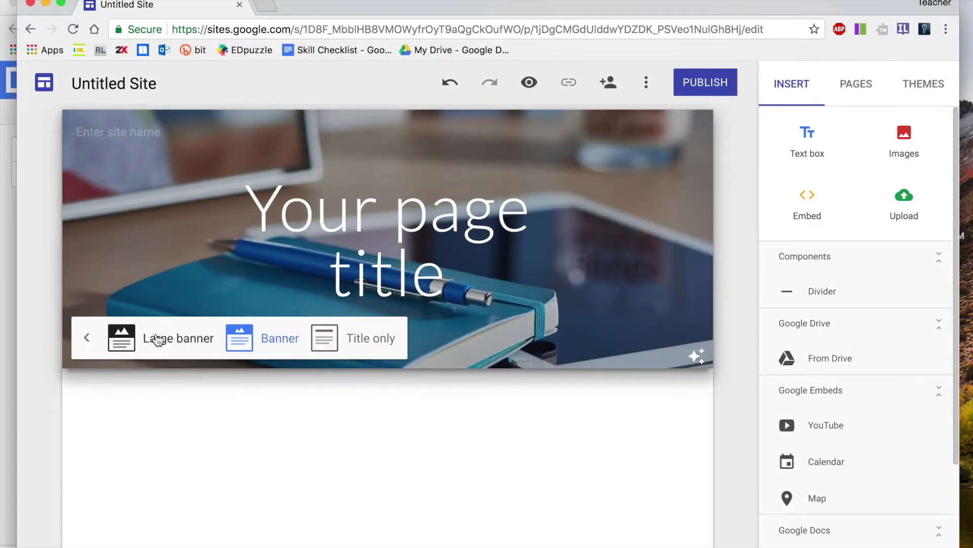
click(152, 338)
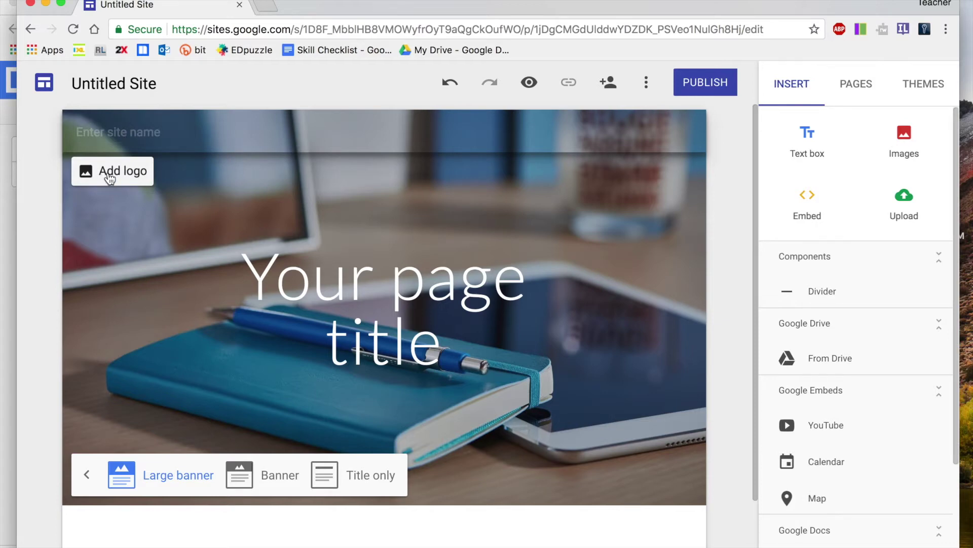
Name the site 'Class Site' and search the web for a pencil logo image
text(Class )
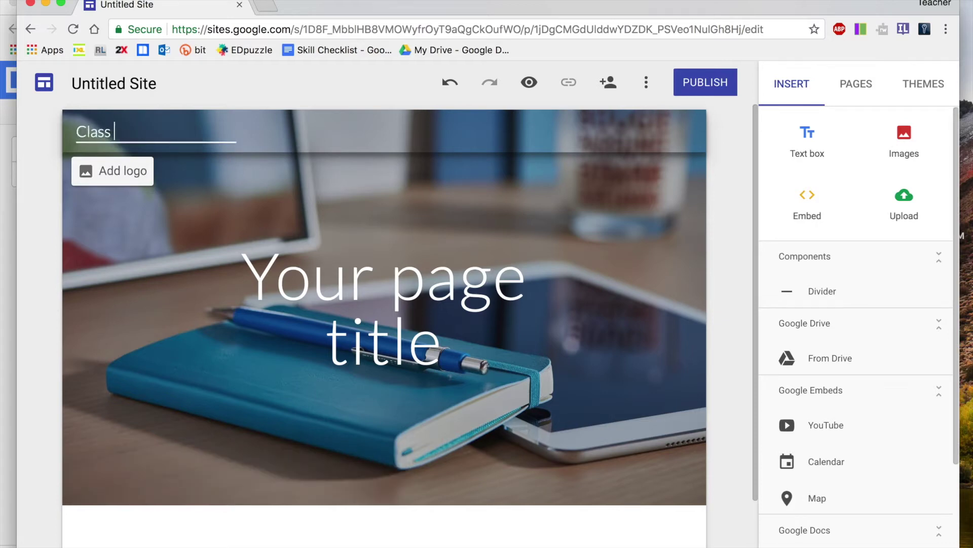
text(Site)
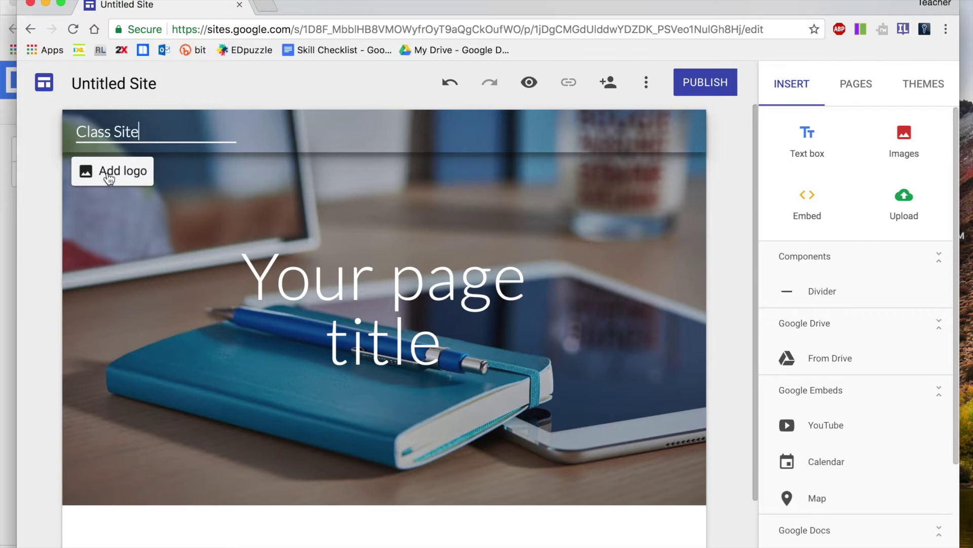
click(111, 174)
click(223, 244)
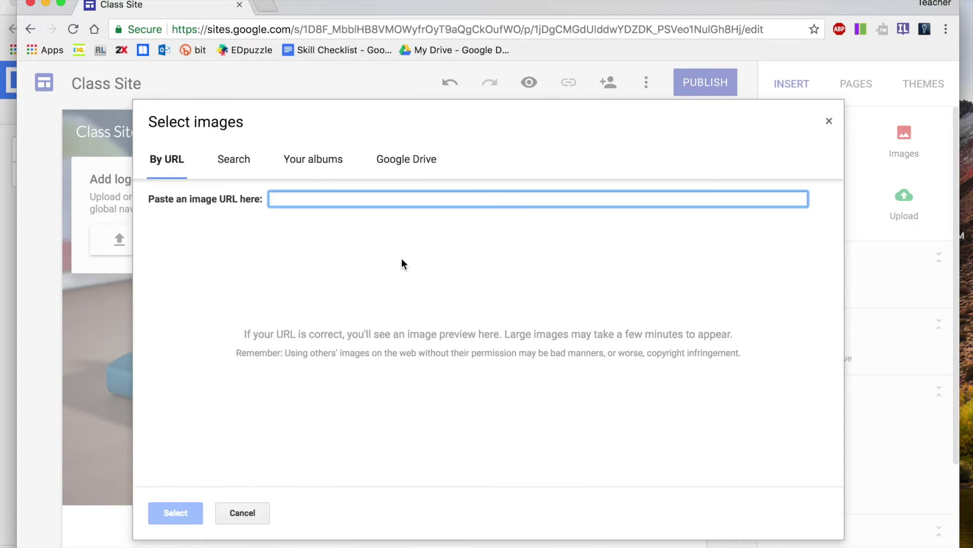
click(243, 164)
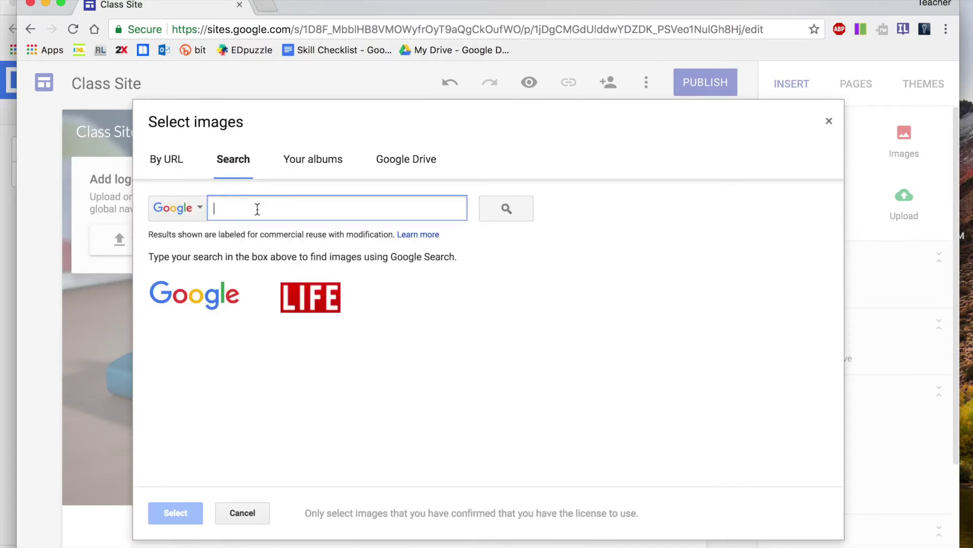
text(pencil)
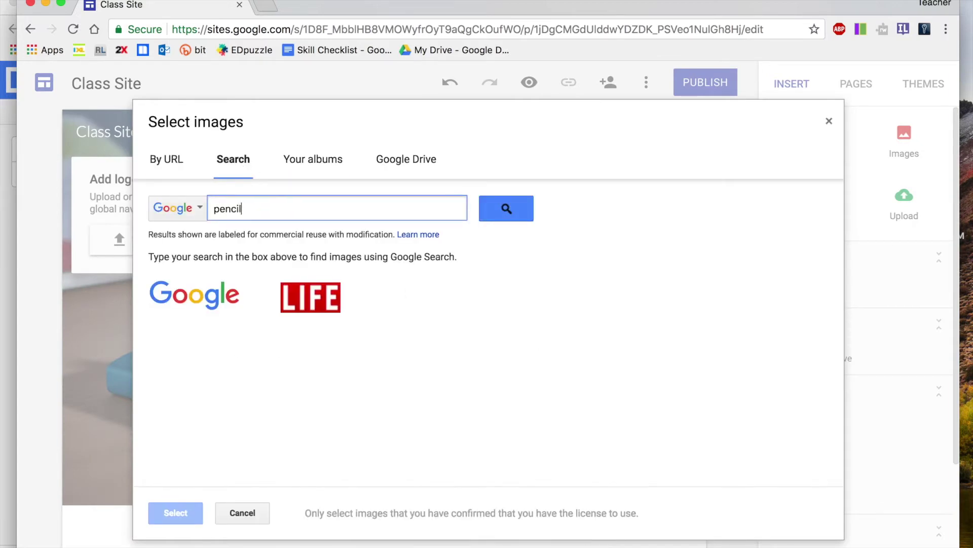
key(Return)
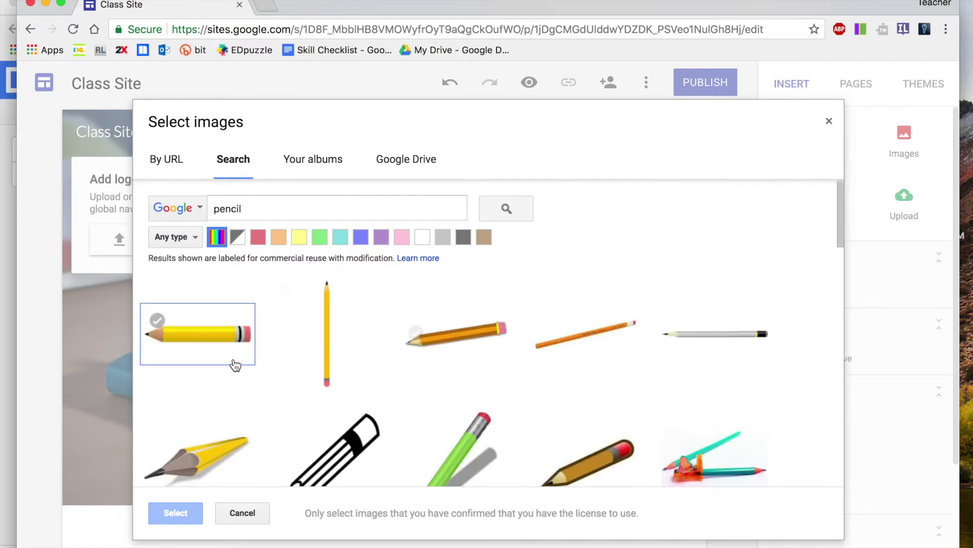
Use the yellow pencil-tip logo on a transparent background and match the theme colour to it
click(232, 352)
click(213, 451)
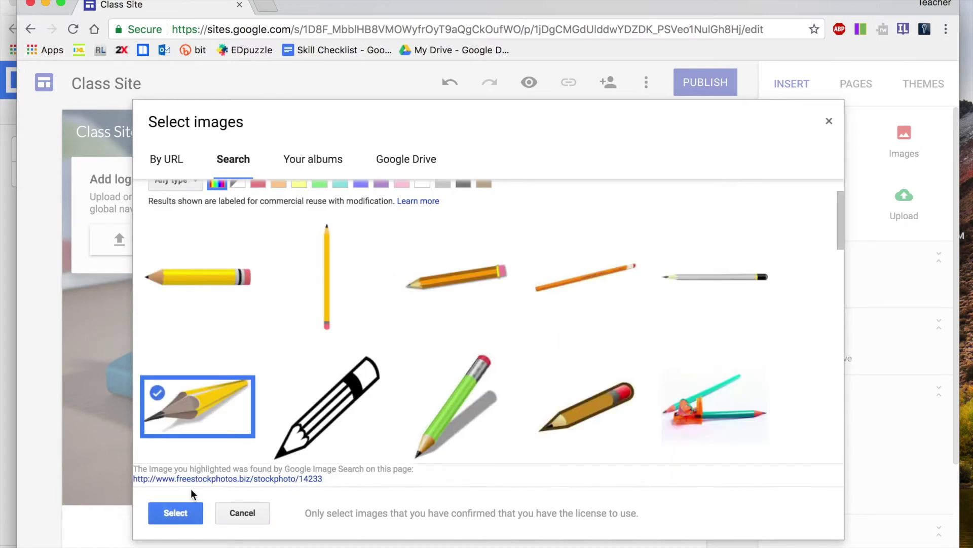
click(174, 513)
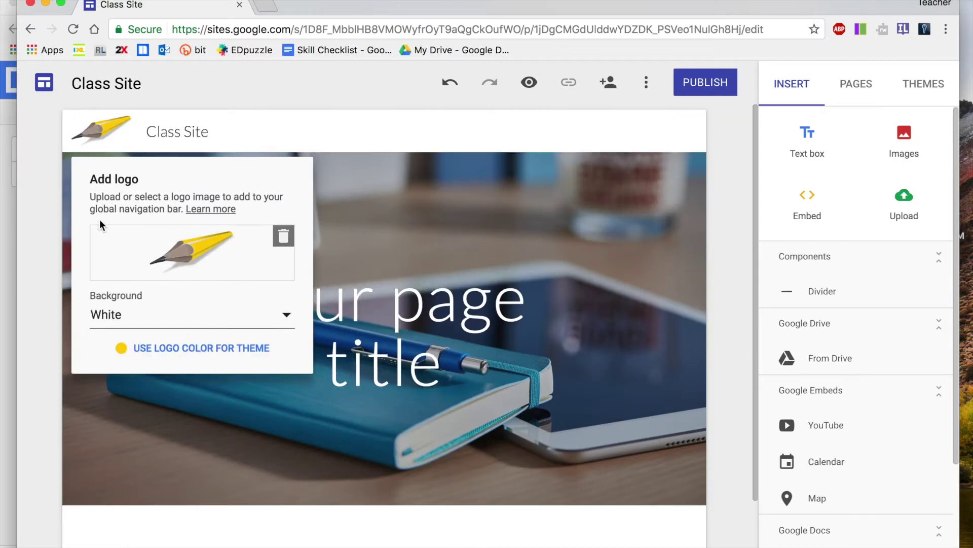
click(283, 315)
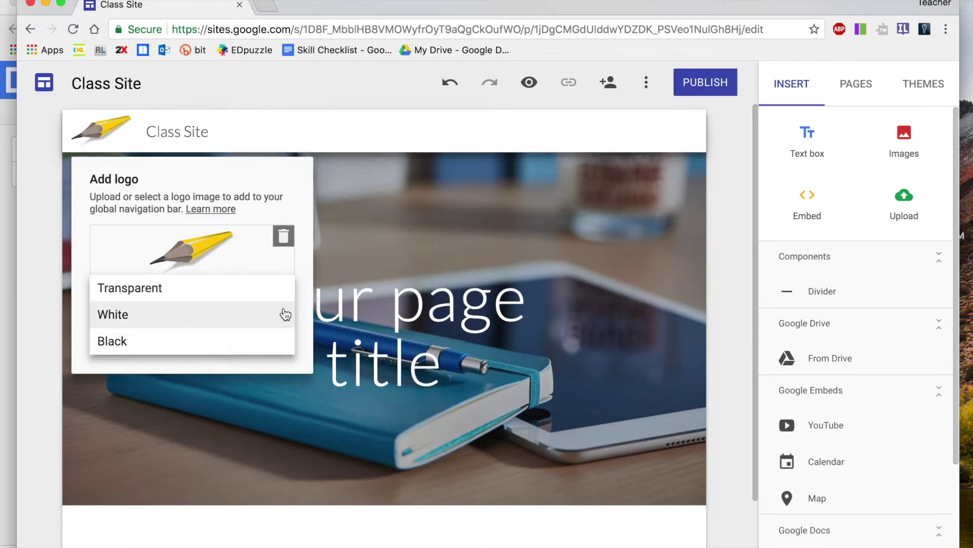
click(263, 294)
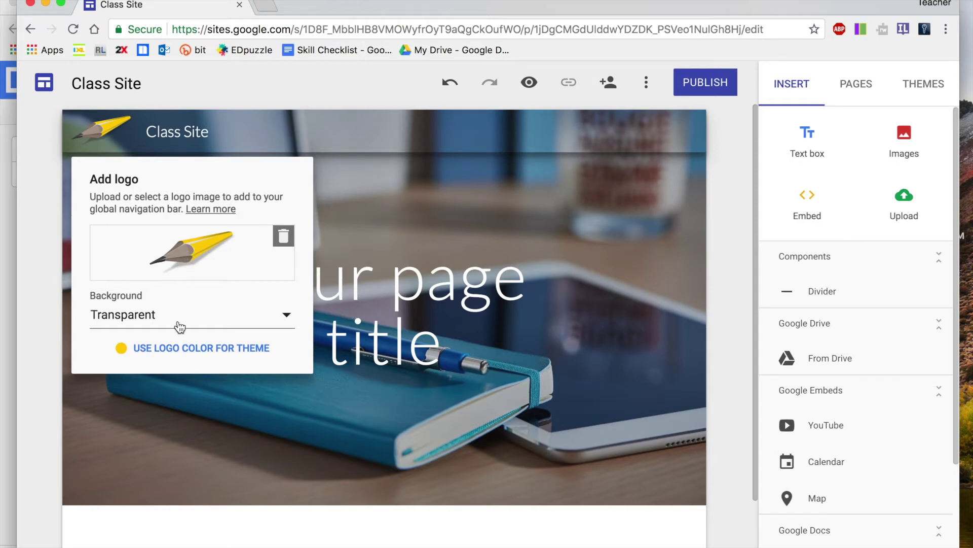
click(179, 349)
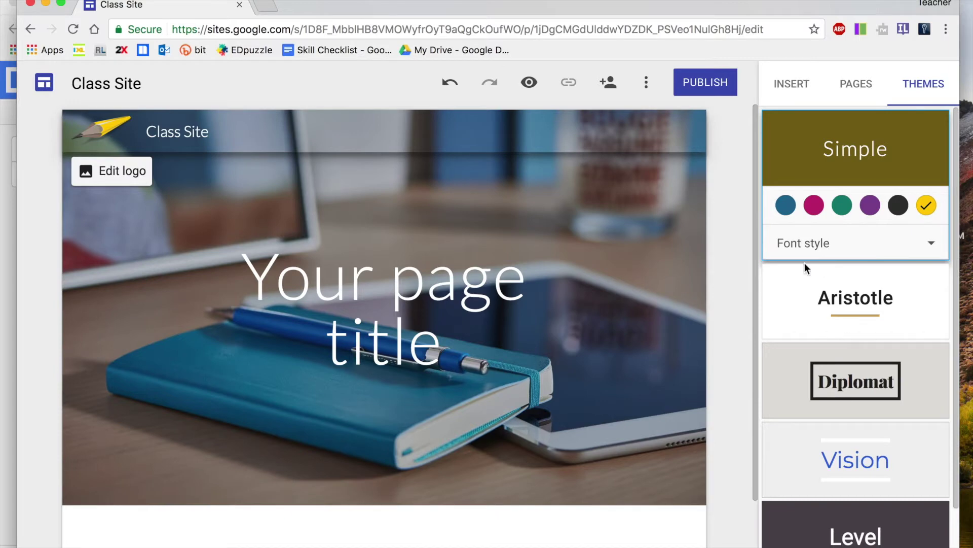
Apply the Diplomat theme after trying Level, Impression and Aristotle
scroll(464, 406, down, 2)
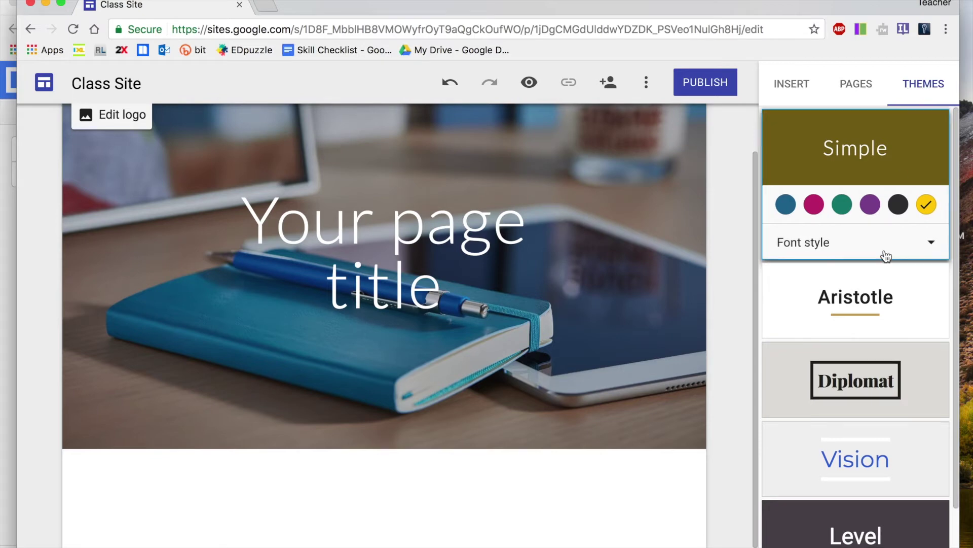
scroll(884, 252, down, 3)
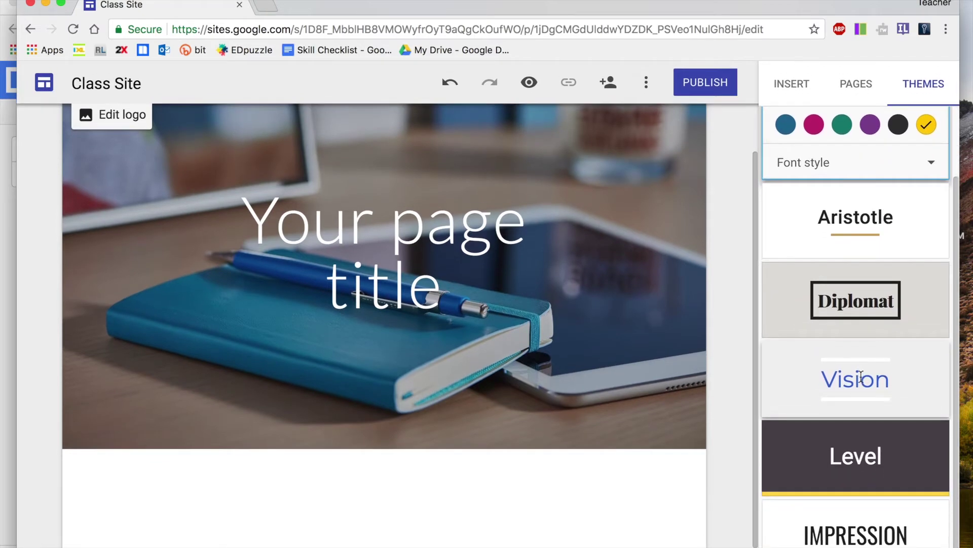
click(866, 471)
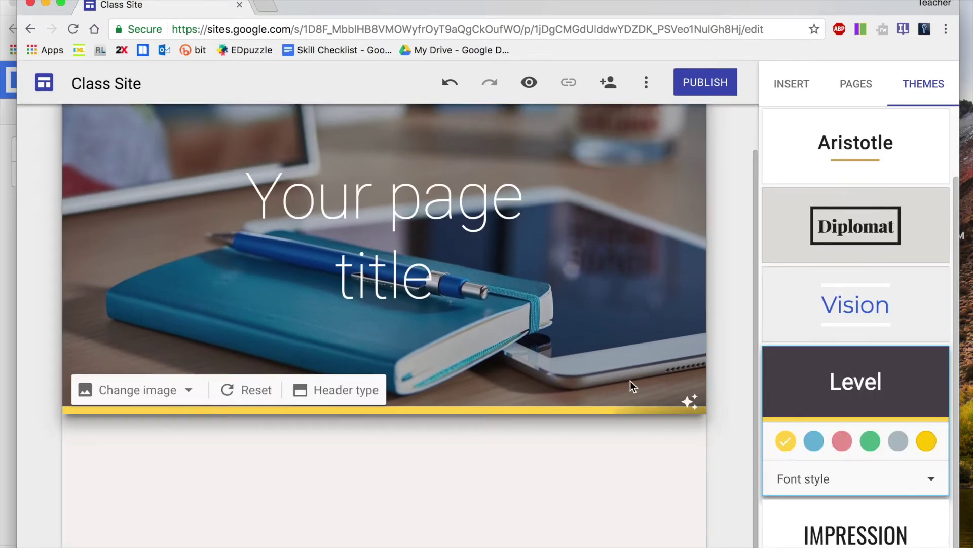
click(885, 518)
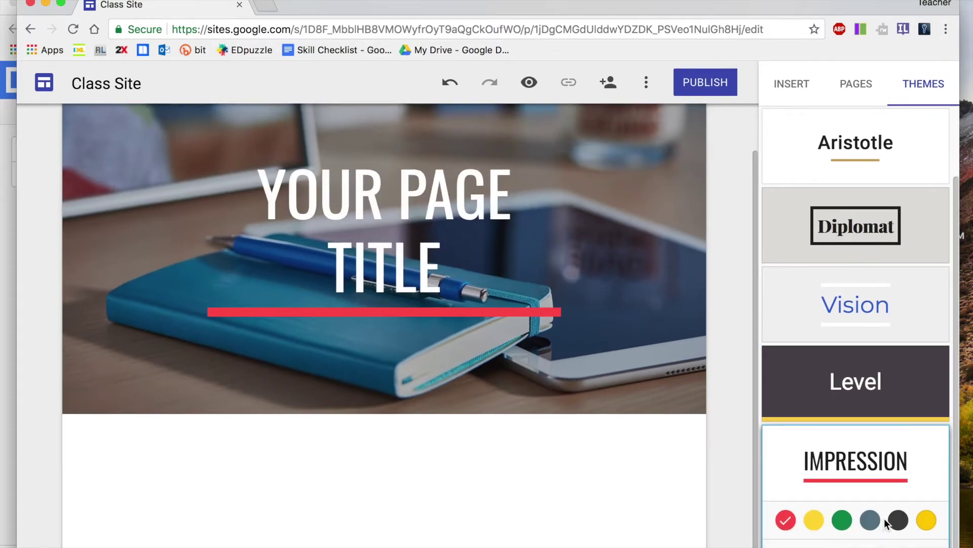
scroll(885, 518, up, 3)
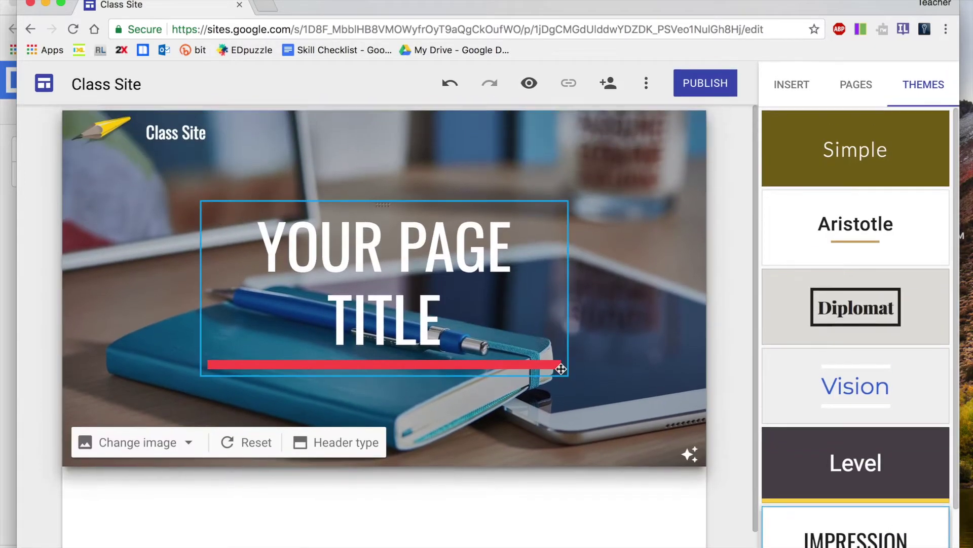
click(880, 236)
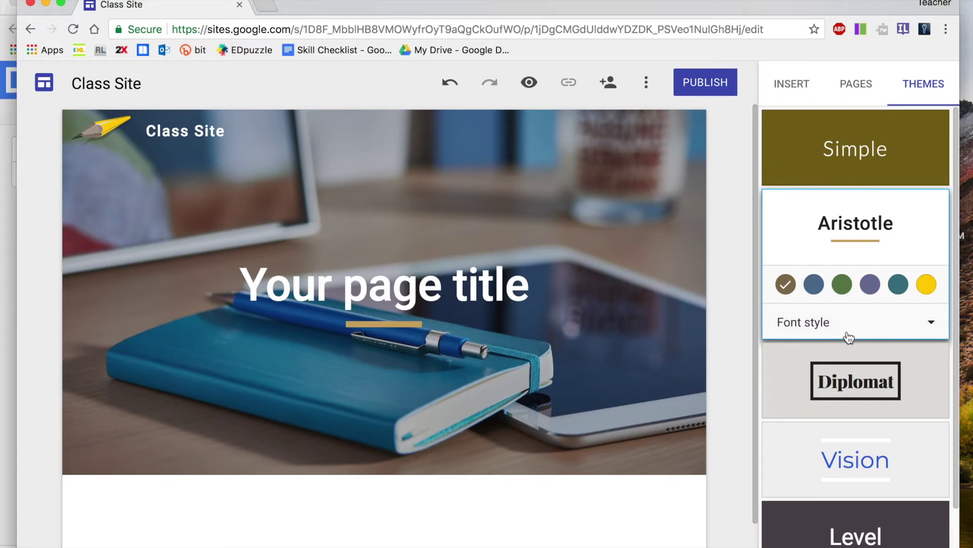
click(856, 379)
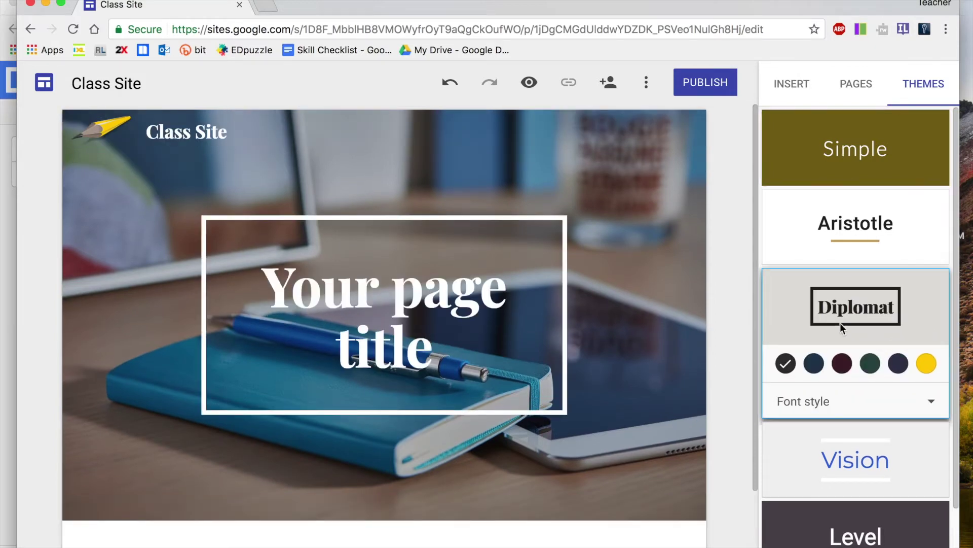
Set the Diplomat theme colour to green and its font style to Heavy
click(813, 363)
click(836, 365)
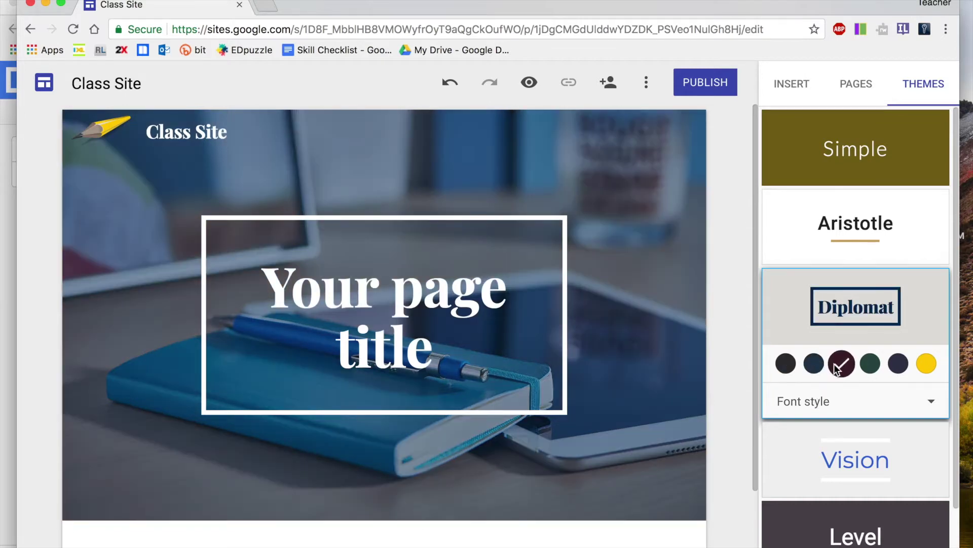
click(873, 363)
scroll(878, 363, down, 2)
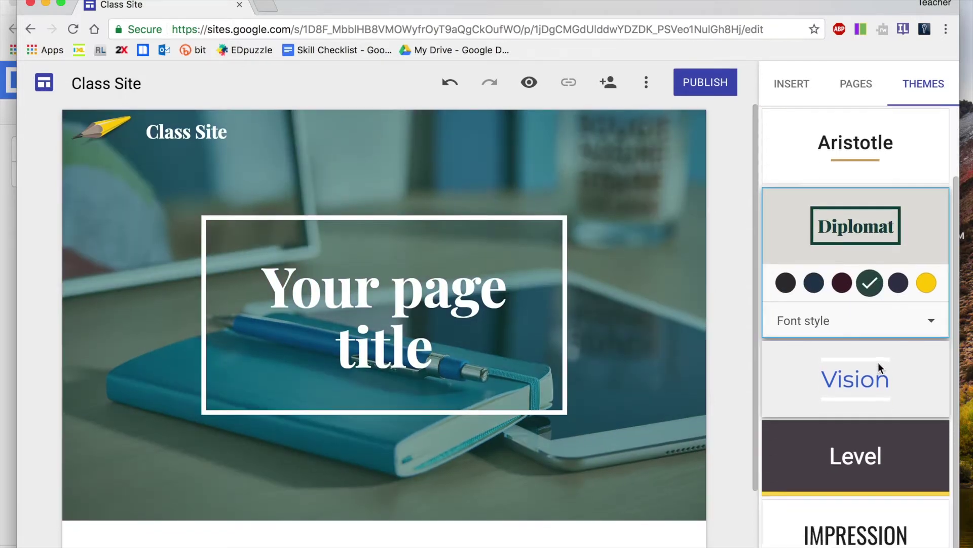
click(931, 323)
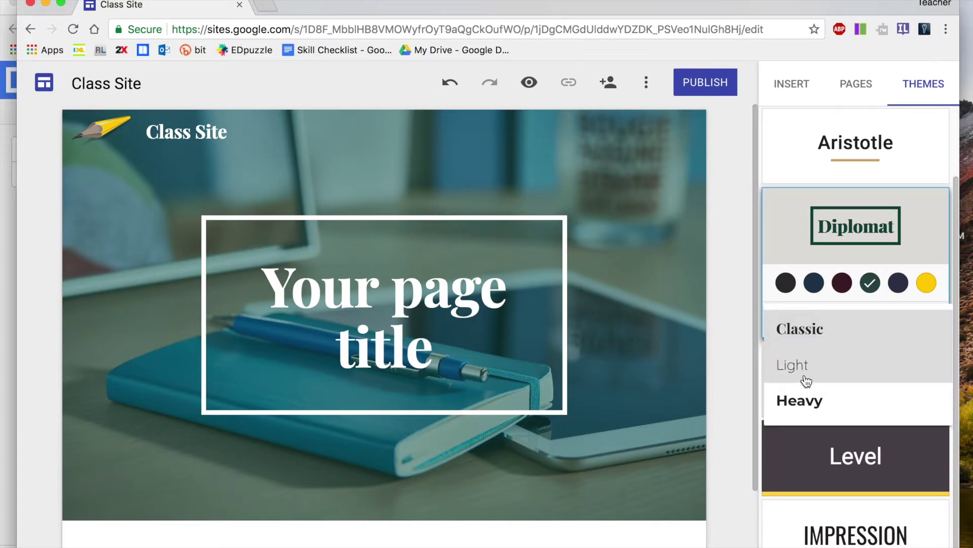
click(806, 377)
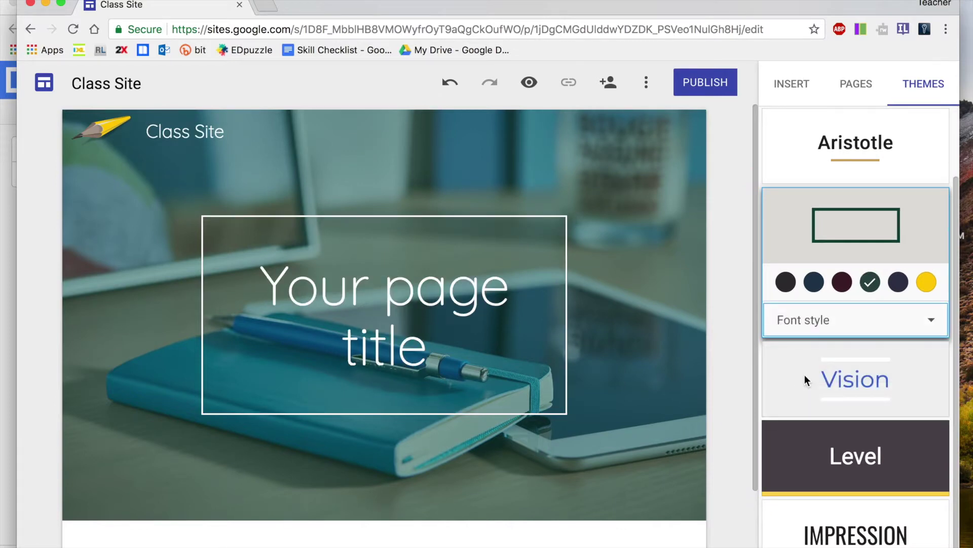
click(936, 325)
click(816, 402)
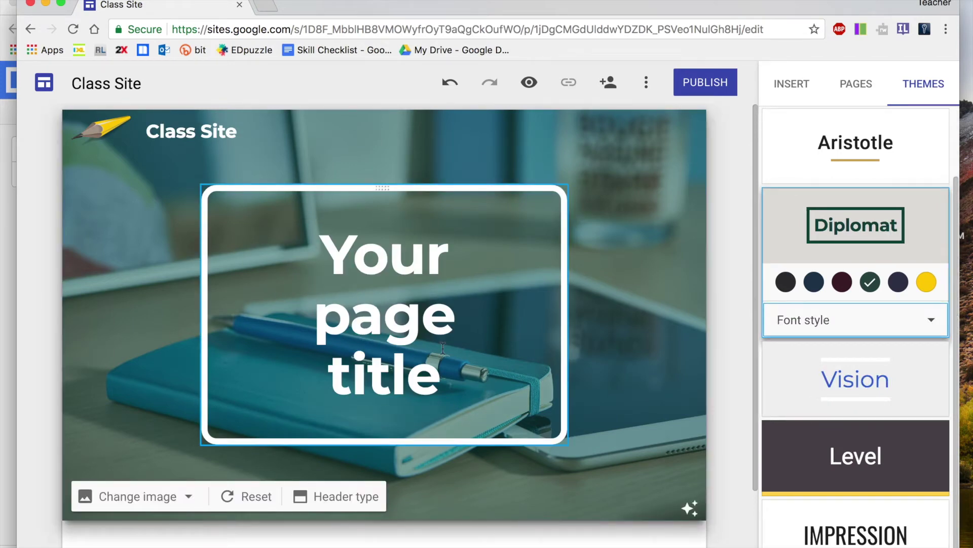
Retitle the header 'Mrs. A's Class' and switch to the Insert panel
triple_click(376, 273)
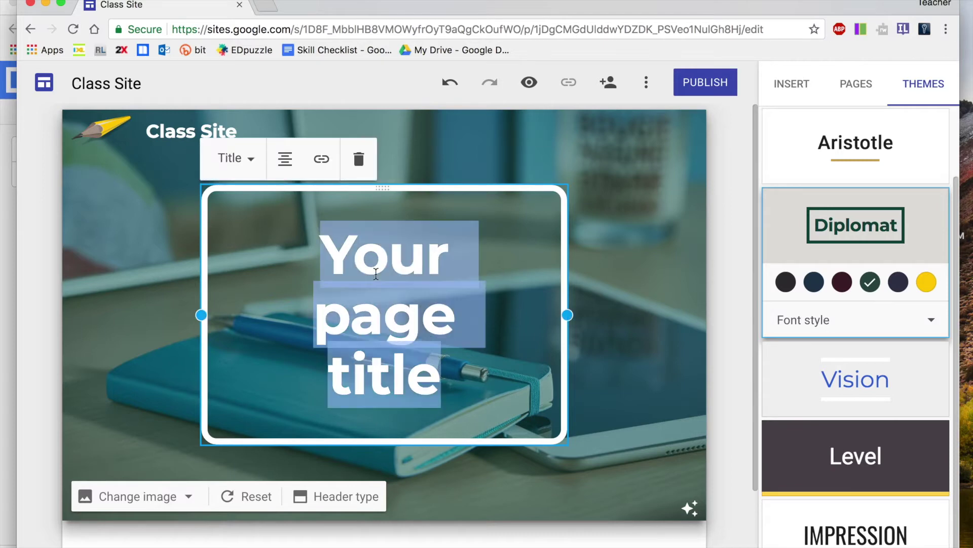
text(Mrs.)
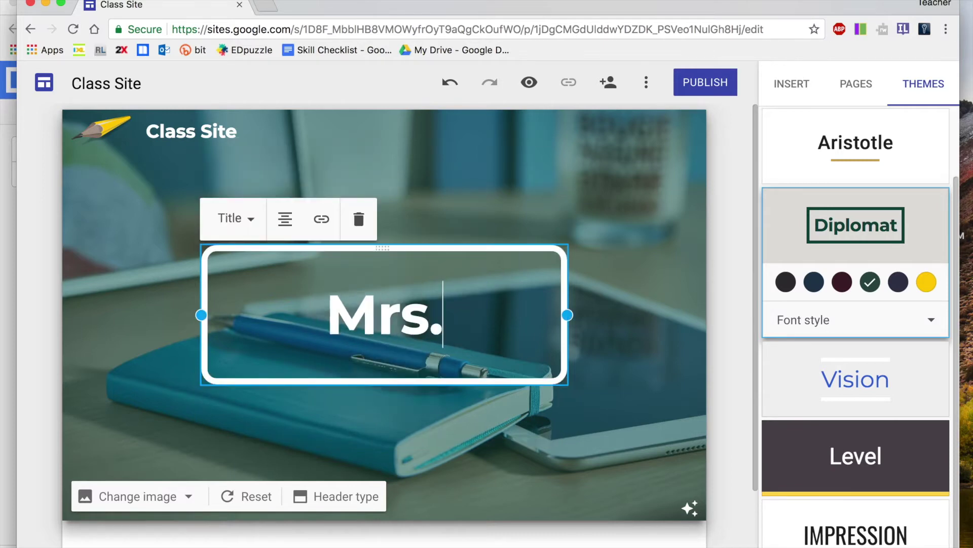
text( A's Class)
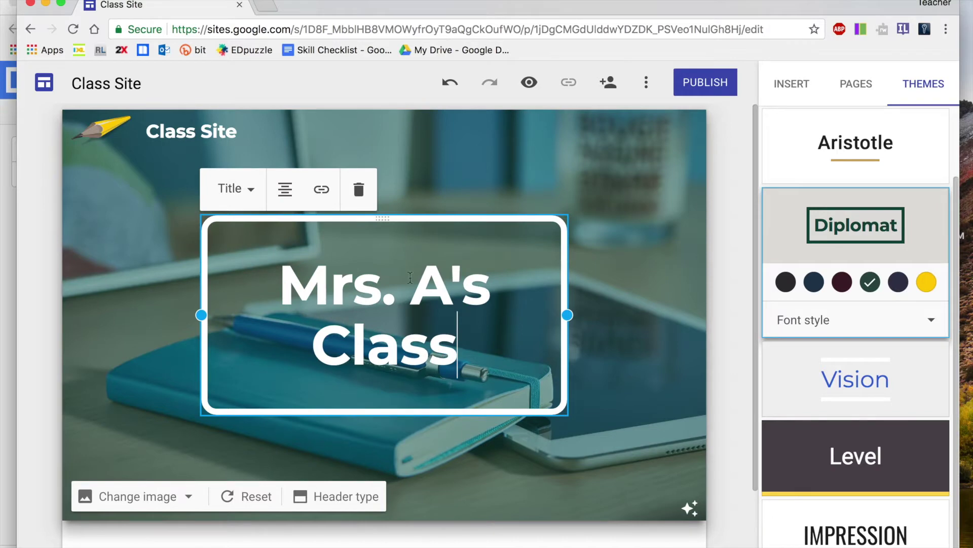
scroll(544, 284, down, 2)
scroll(544, 284, down, 1)
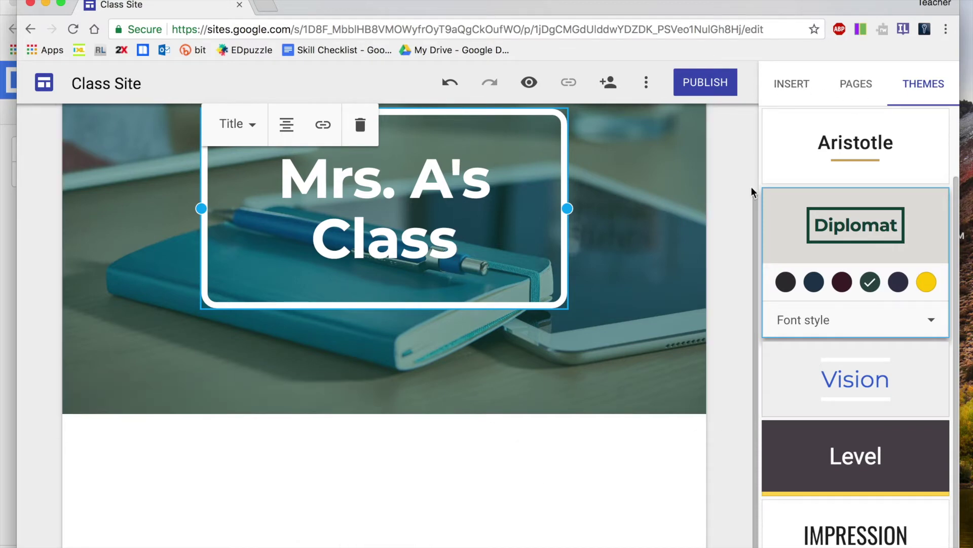
click(790, 86)
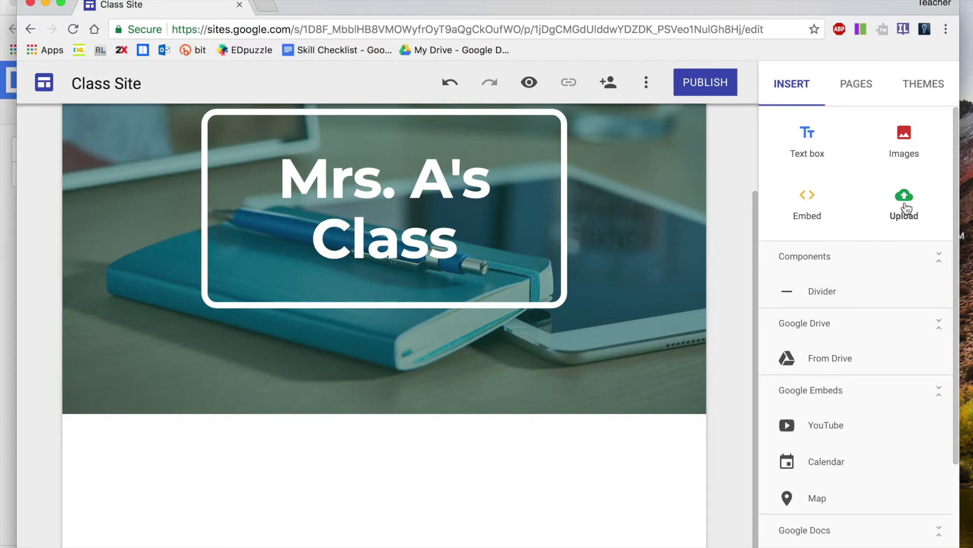
Add a text box reading 'Schedule' below the header and make it bold
click(798, 141)
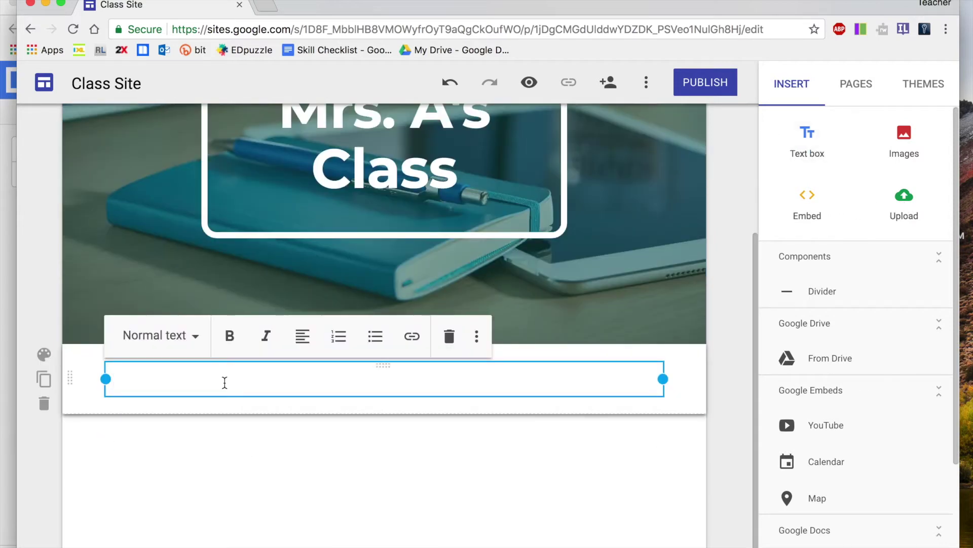
text(Schedule)
click(294, 437)
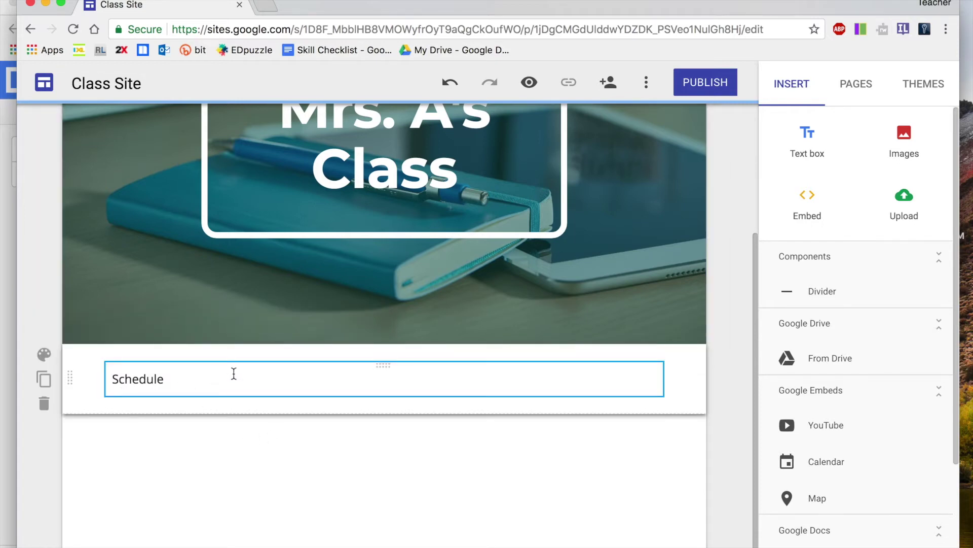
drag(197, 374, 108, 376)
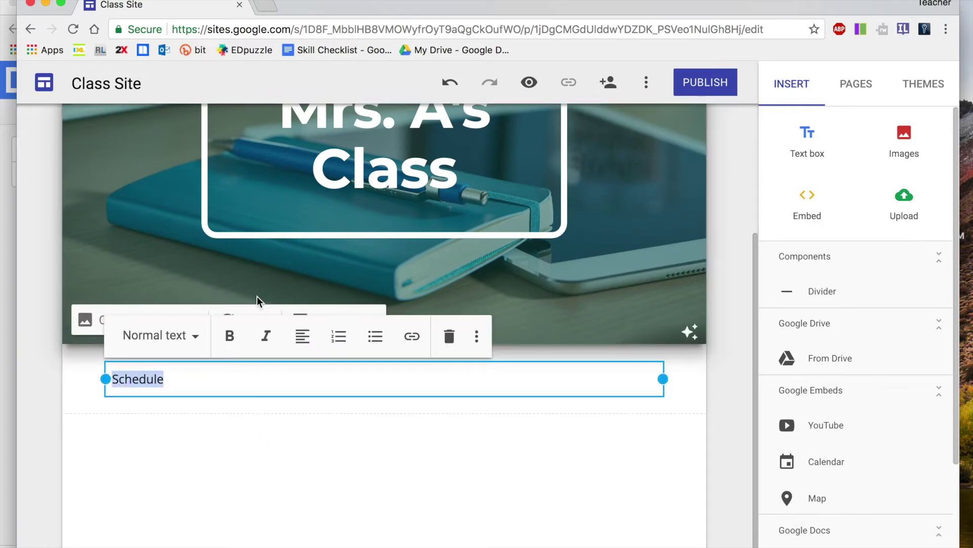
click(229, 336)
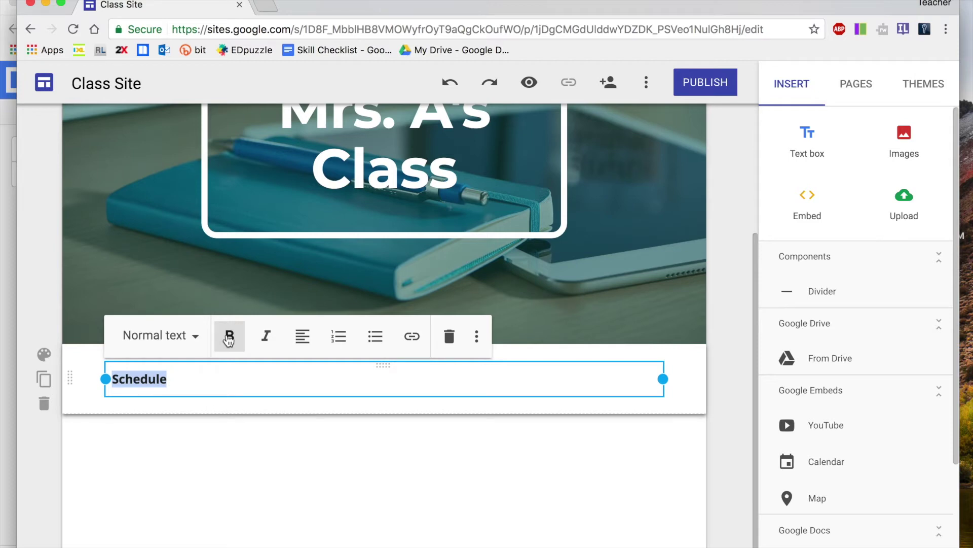
Open My Drive in a new browser tab
click(282, 464)
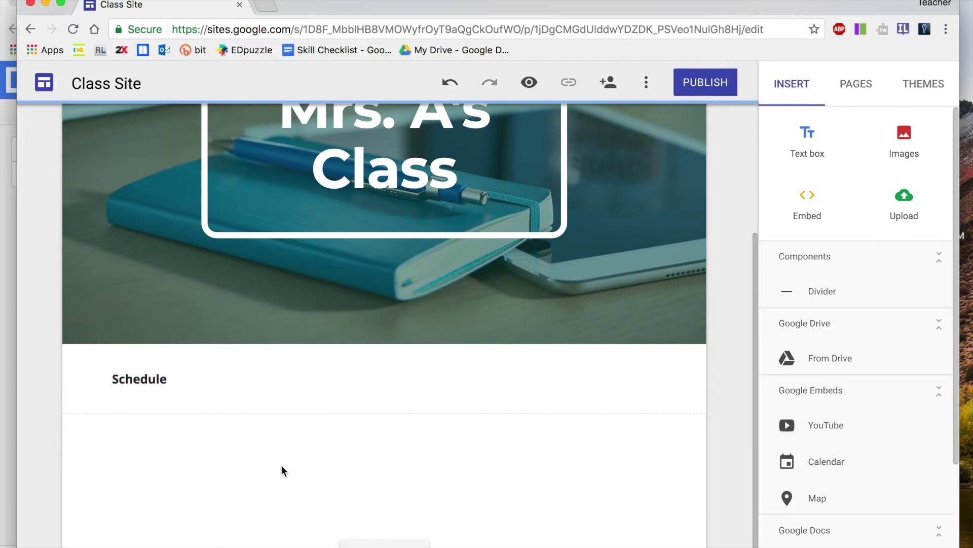
click(265, 5)
click(441, 48)
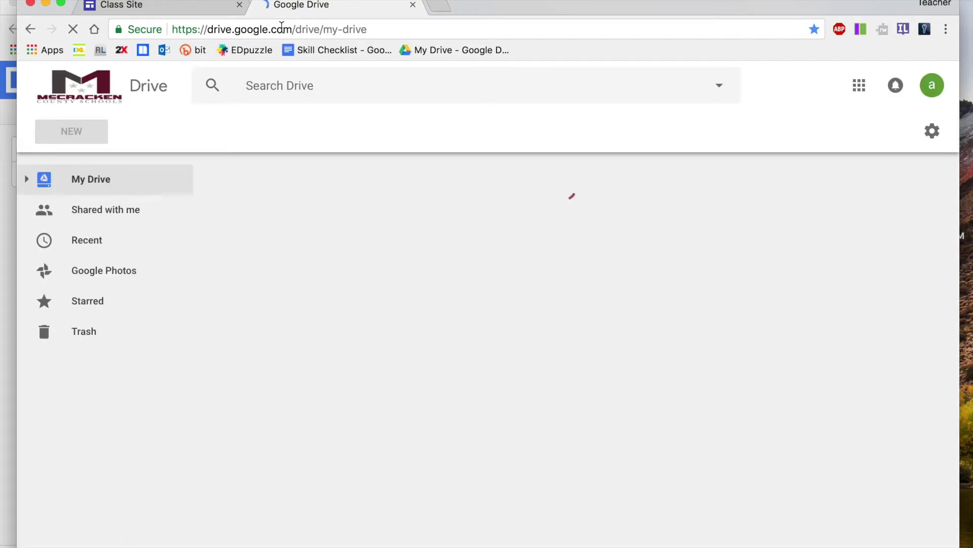
Create a 'Website' folder in My Drive, open it, and bring up its New menu
click(122, 332)
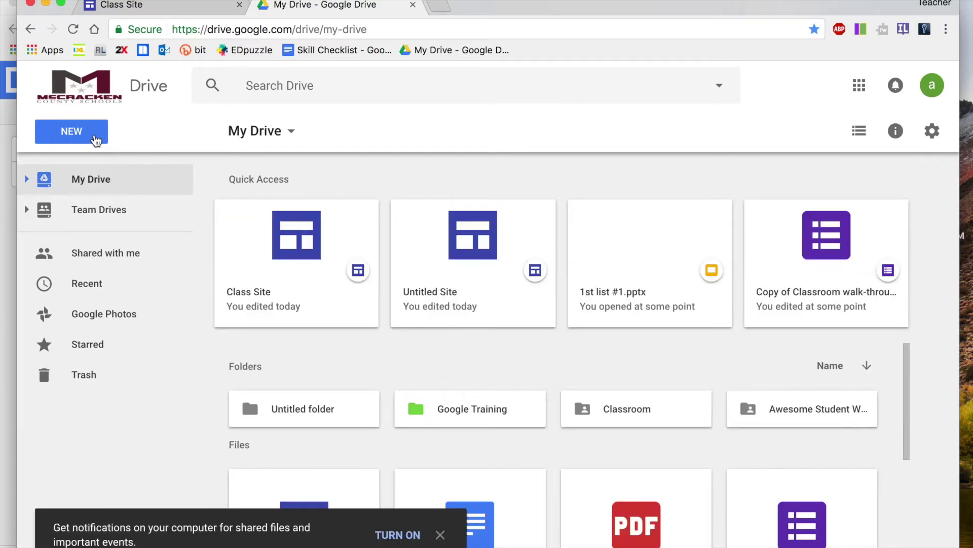
click(95, 140)
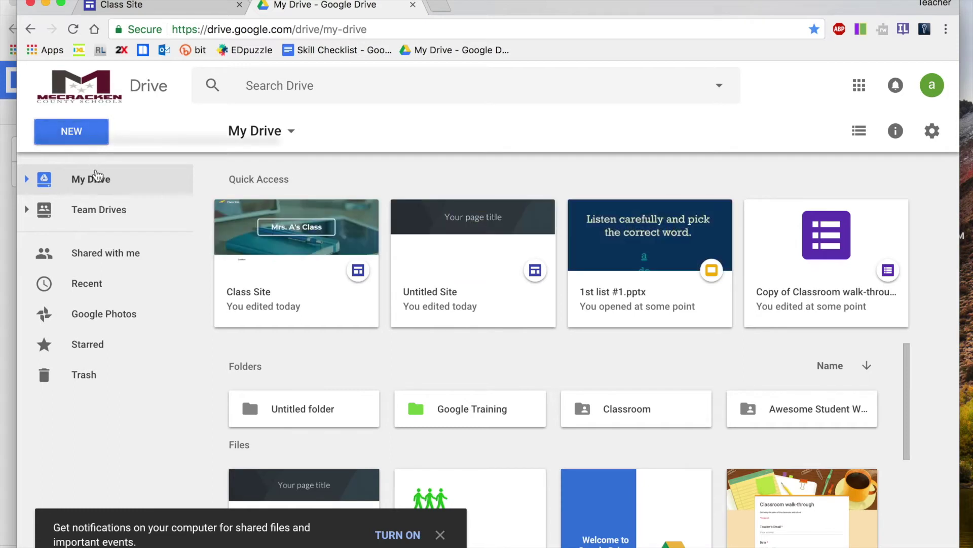
key(Escape)
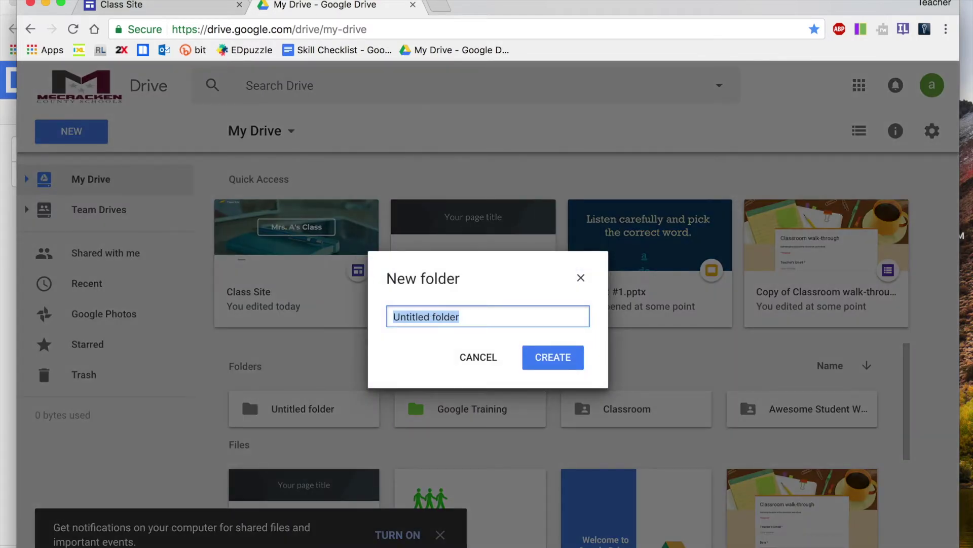
text(Website)
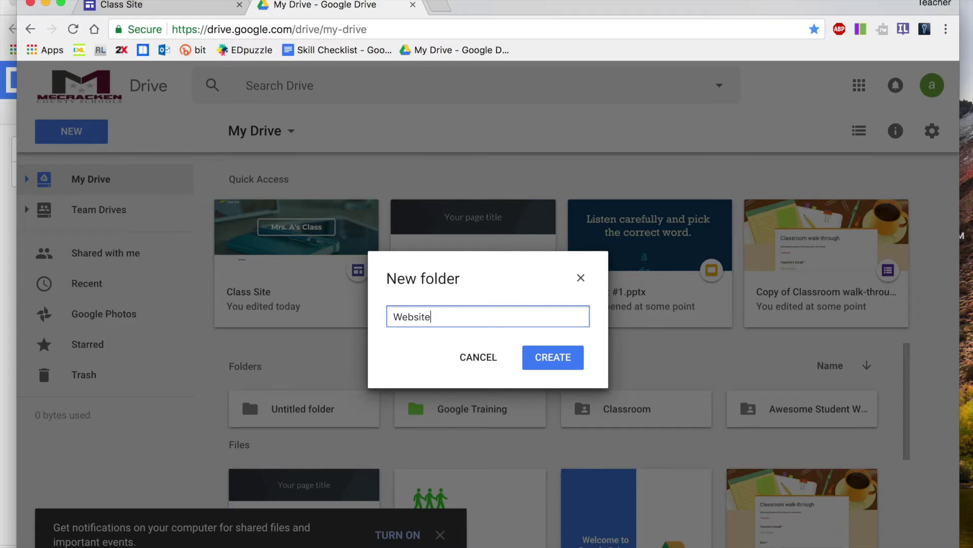
click(560, 361)
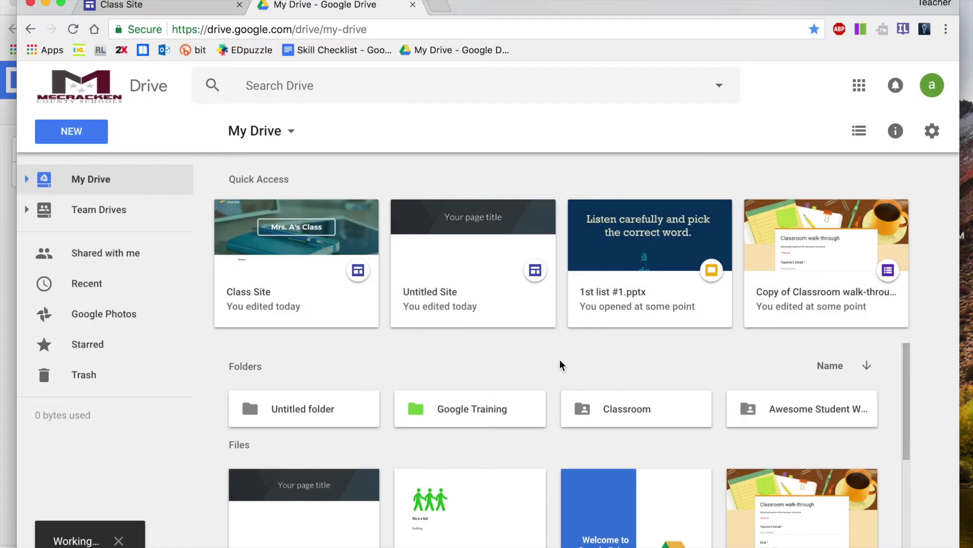
double_click(304, 413)
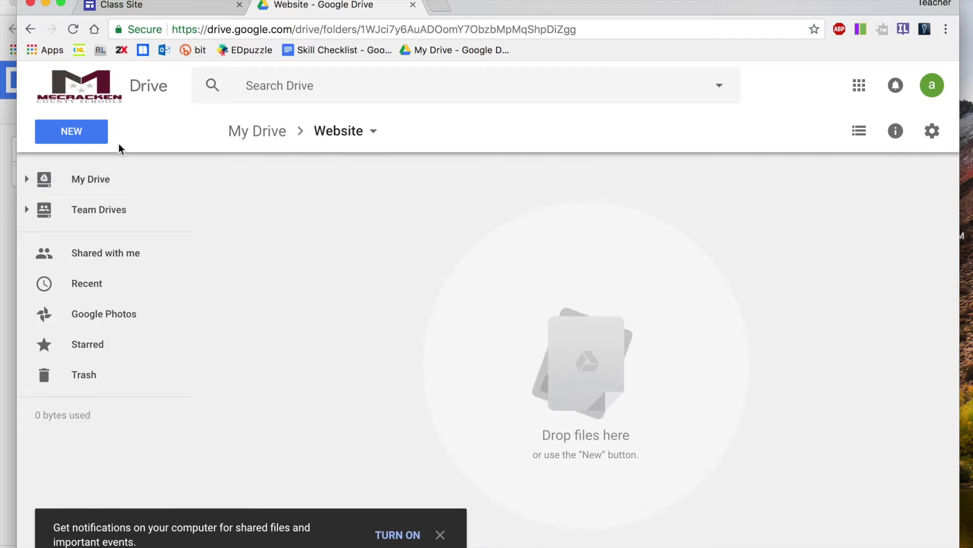
click(94, 136)
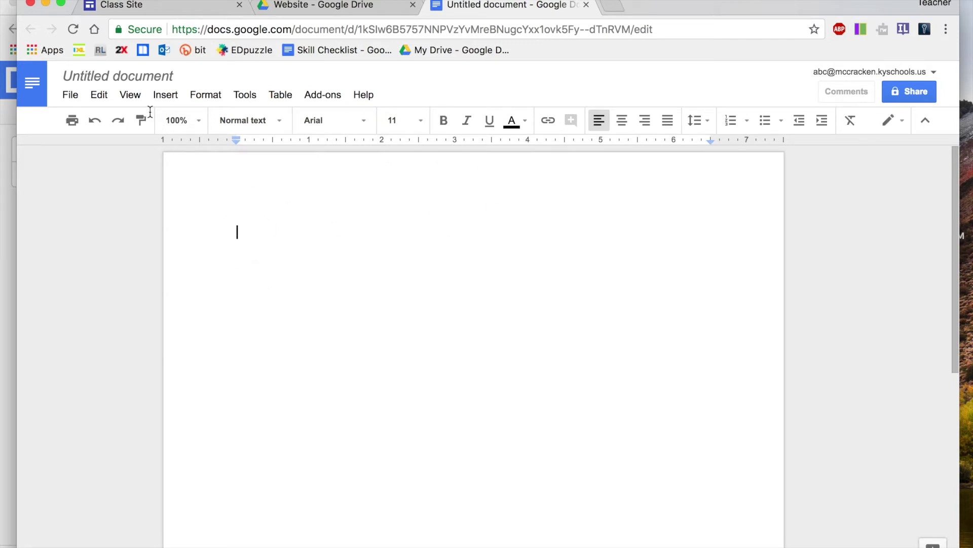
Rename the untitled Google Doc to 'Schedule'
click(138, 76)
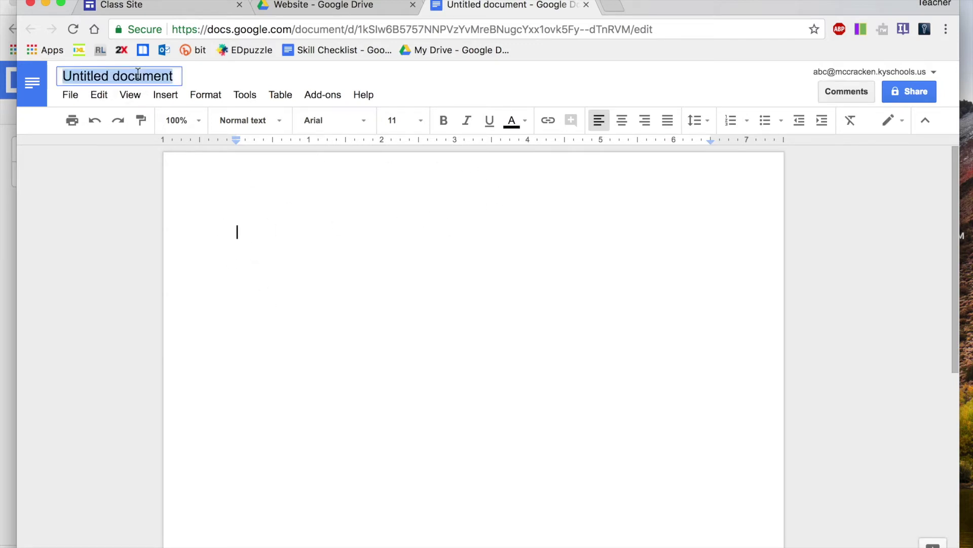
text(Sech)
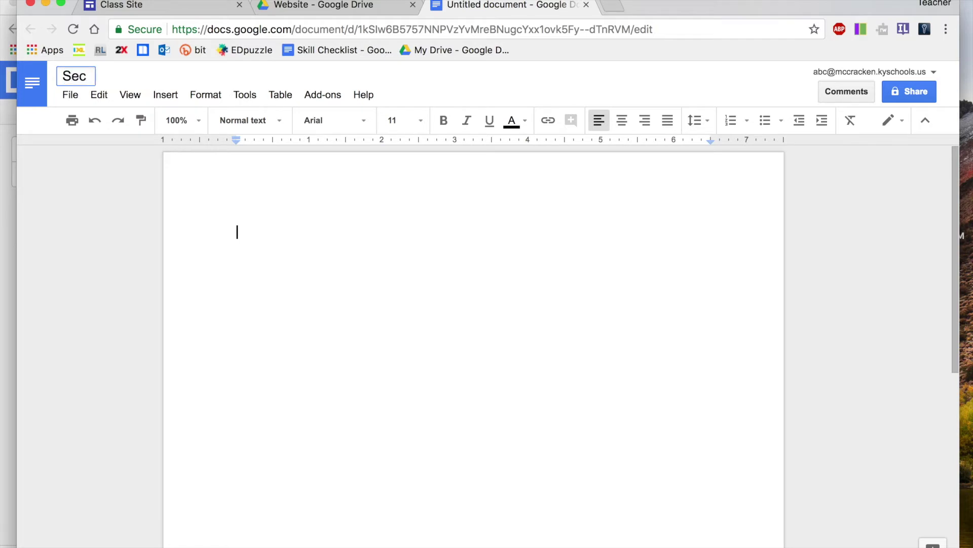
key(BackSpace)
key(BackSpace)
key(BackSpace)
text(a)
key(BackSpace)
key(BackSpace)
text(S)
key(BackSpace)
text(Schedule 201)
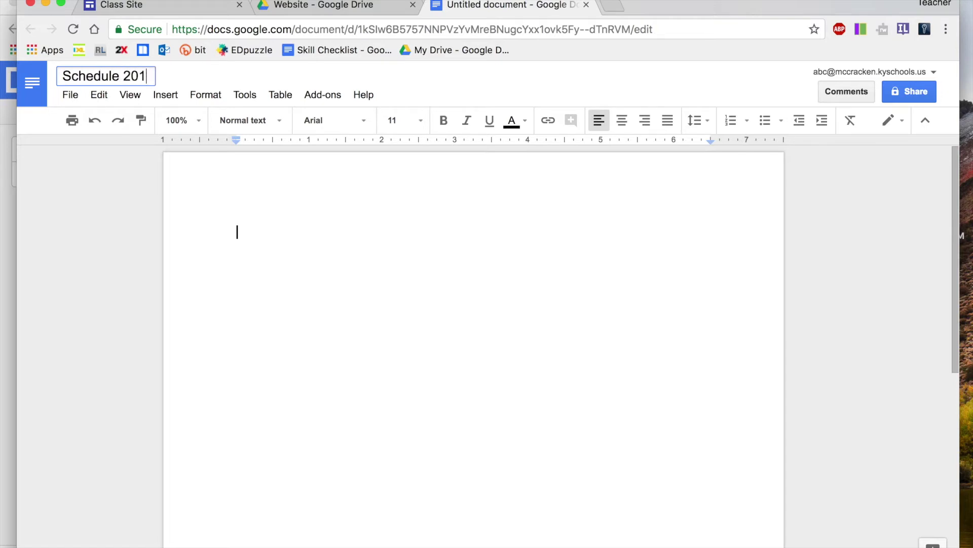
key(BackSpace)
key(BackSpace)
key(BackSpace)
key(Return)
Write 'Specials - 8:00' and 'Math - 9:00' on separate lines in the document body
click(257, 240)
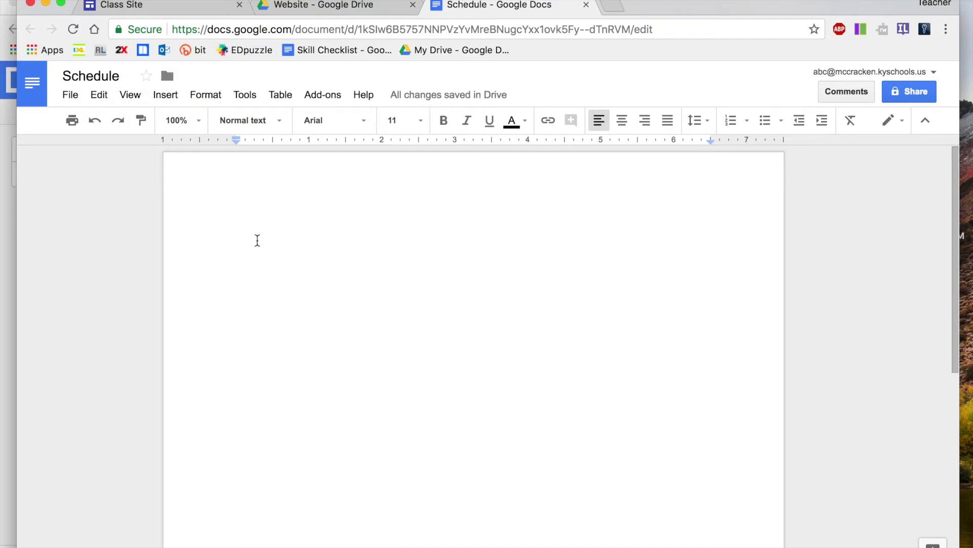
text(Specials -)
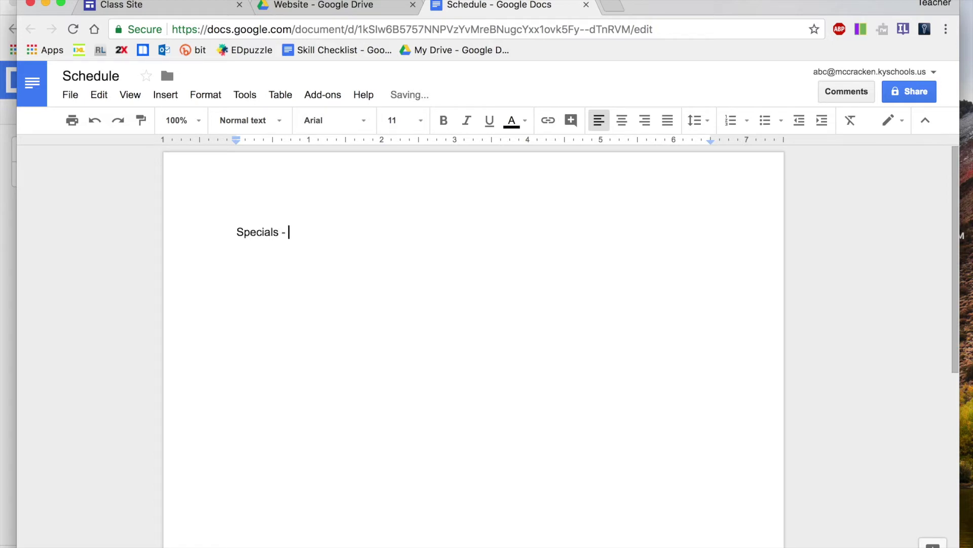
text( 8:00)
key(Return)
text(MAth)
key(Return)
key(Return)
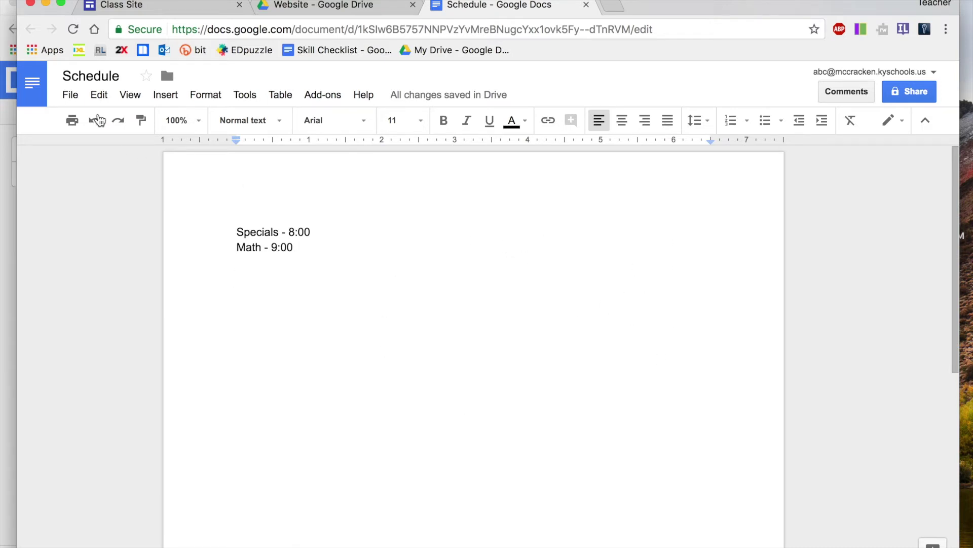
Set the Schedule document's page color to light yellow in Page setup, then go back to Class Site
click(71, 95)
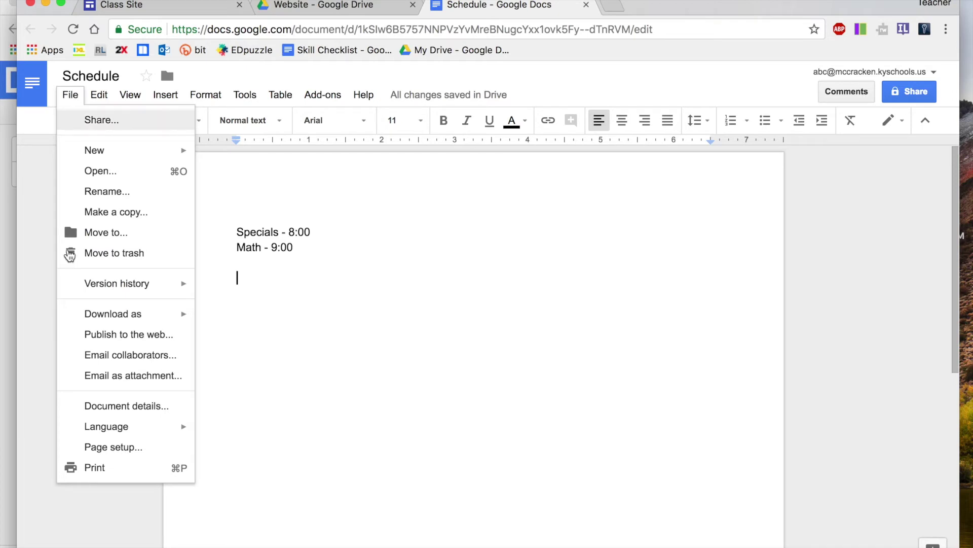
click(102, 448)
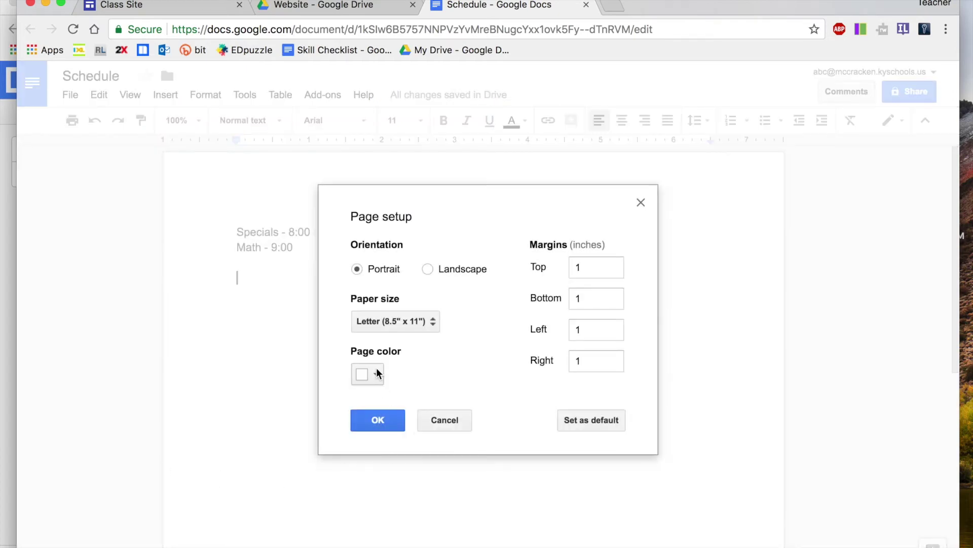
click(376, 374)
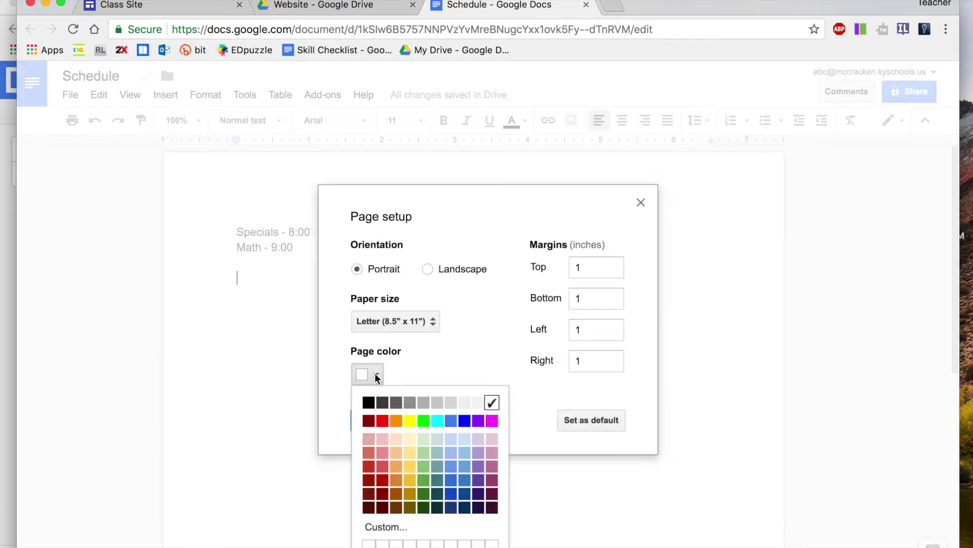
click(410, 452)
click(390, 420)
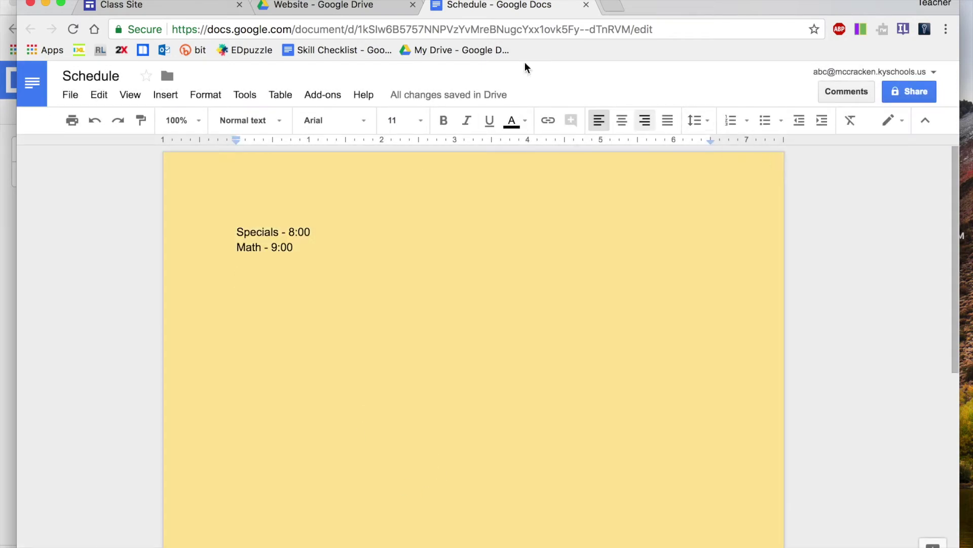
click(184, 6)
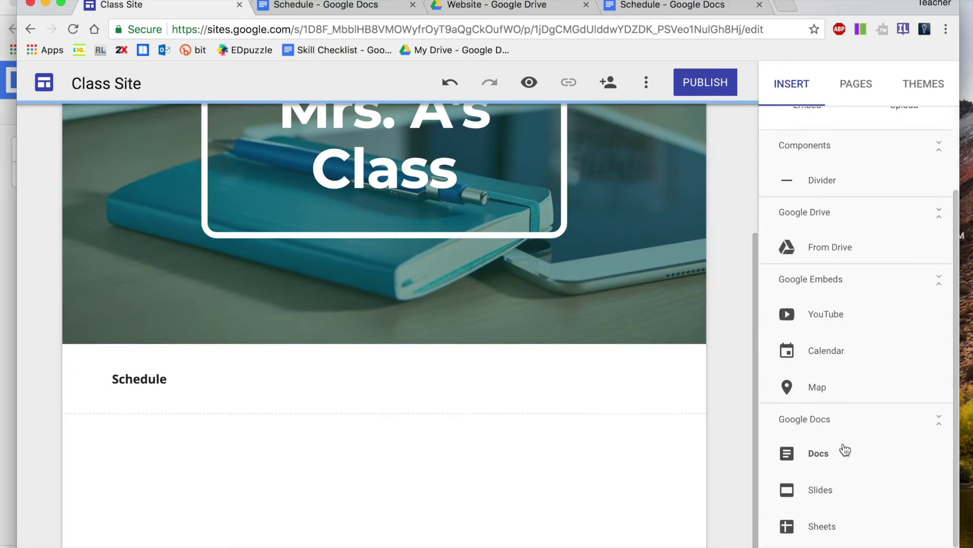
Embed the Schedule Google Doc under the Schedule heading and drag the embed taller
scroll(845, 450, down, 1)
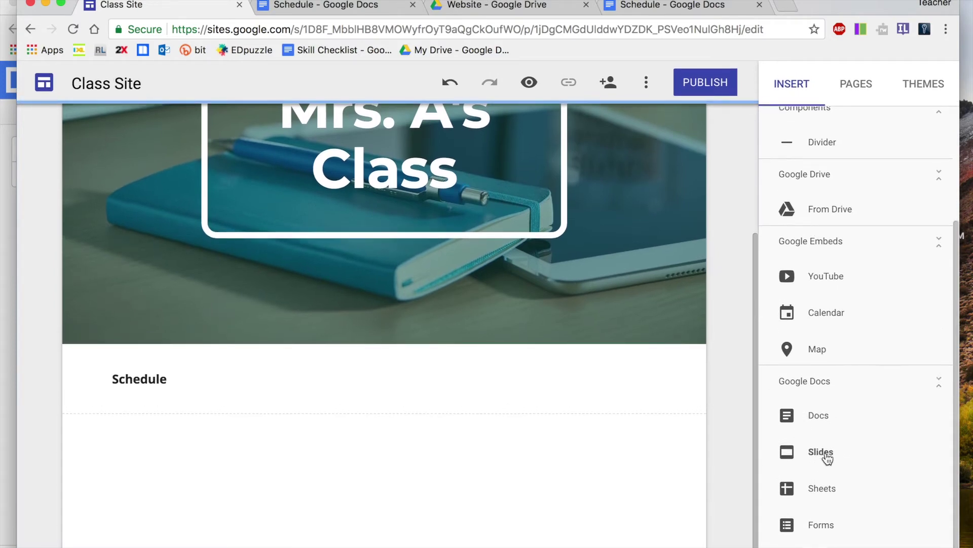
click(822, 417)
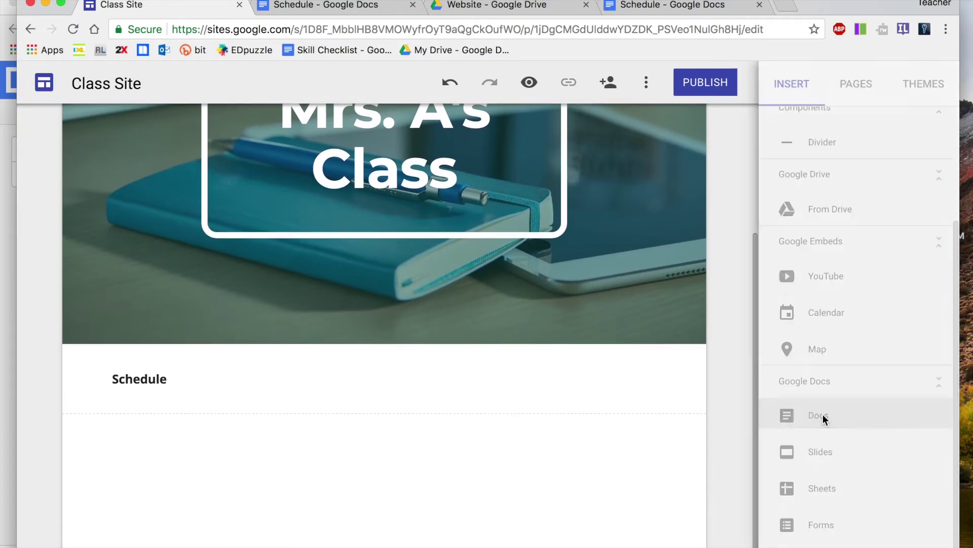
click(761, 237)
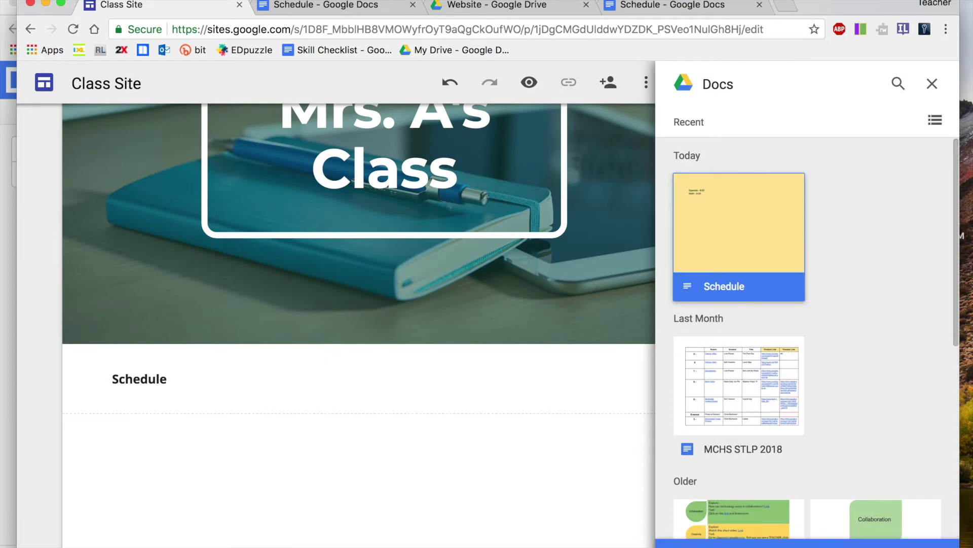
click(806, 543)
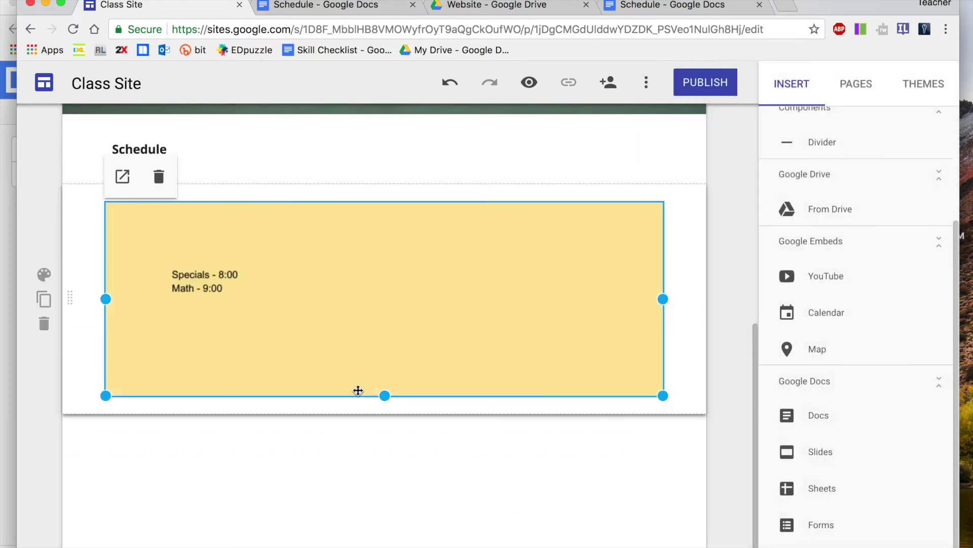
drag(385, 395, 835, 290)
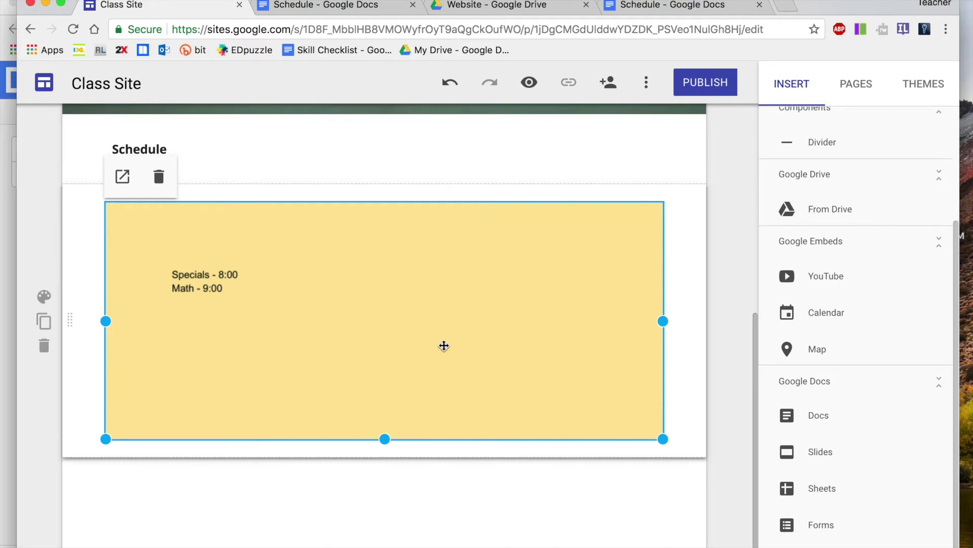
click(639, 4)
Add a 'Reading : 10:00' line below 'Math - 9:00' in the Schedule doc
click(301, 251)
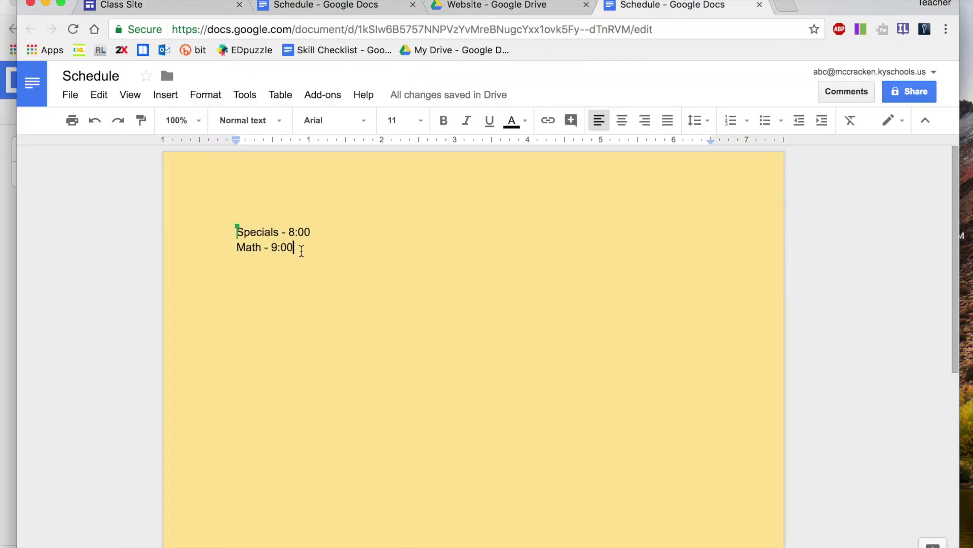
key(Return)
key(Return)
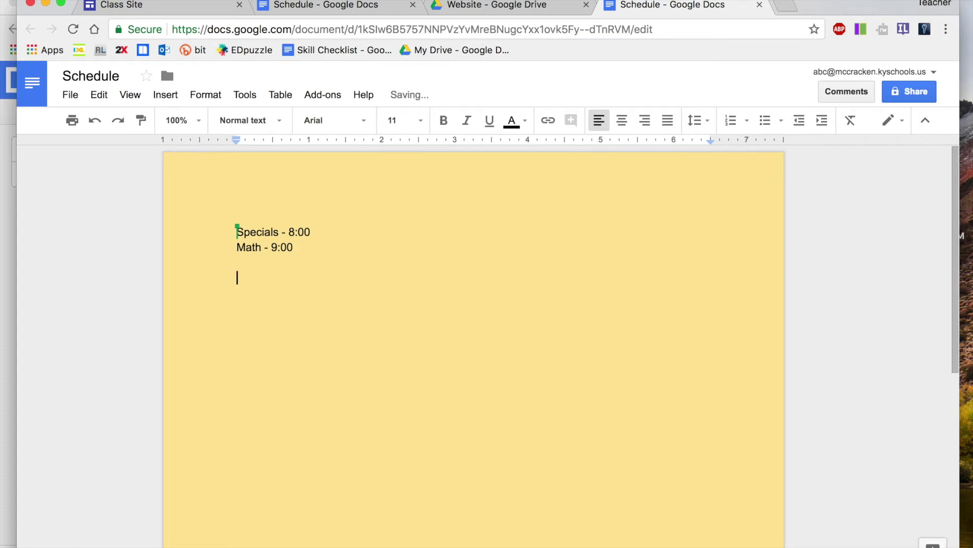
text(Reading : 10:00)
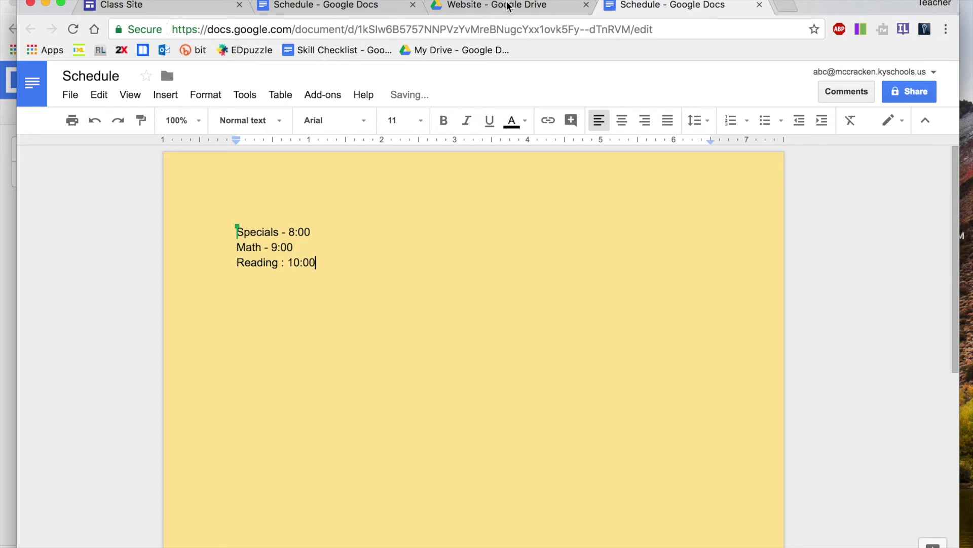
click(180, 15)
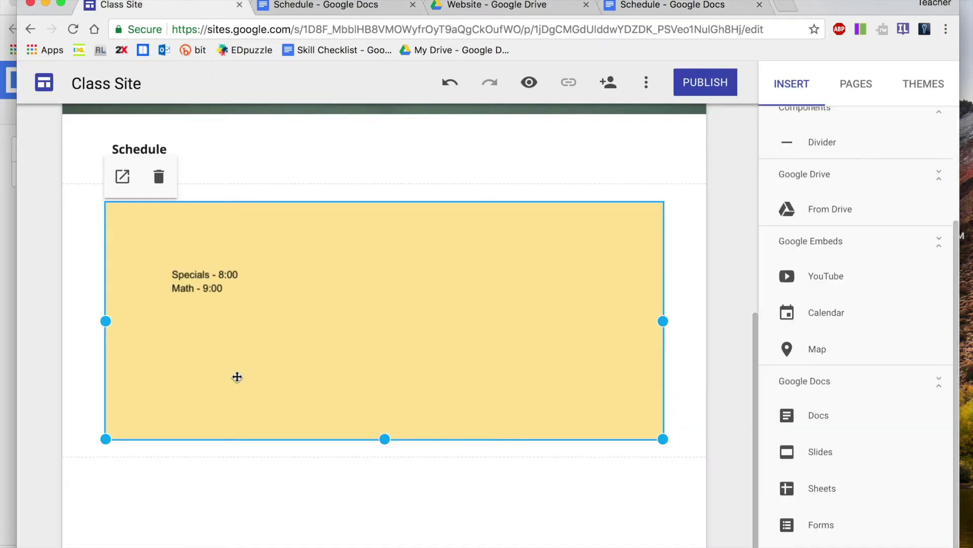
Reload the site editor to refresh the embed and show the Pages panel with the Home page
click(75, 37)
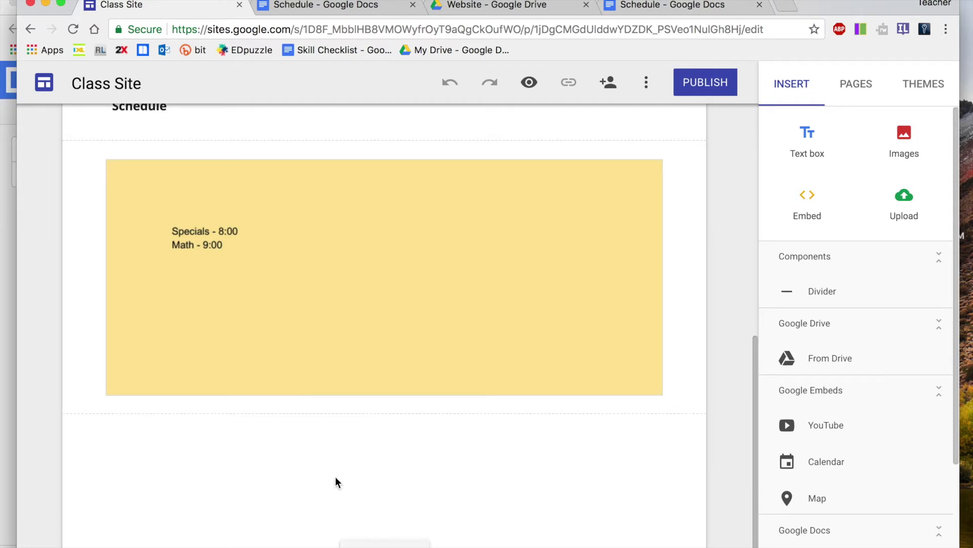
scroll(254, 338, up, 5)
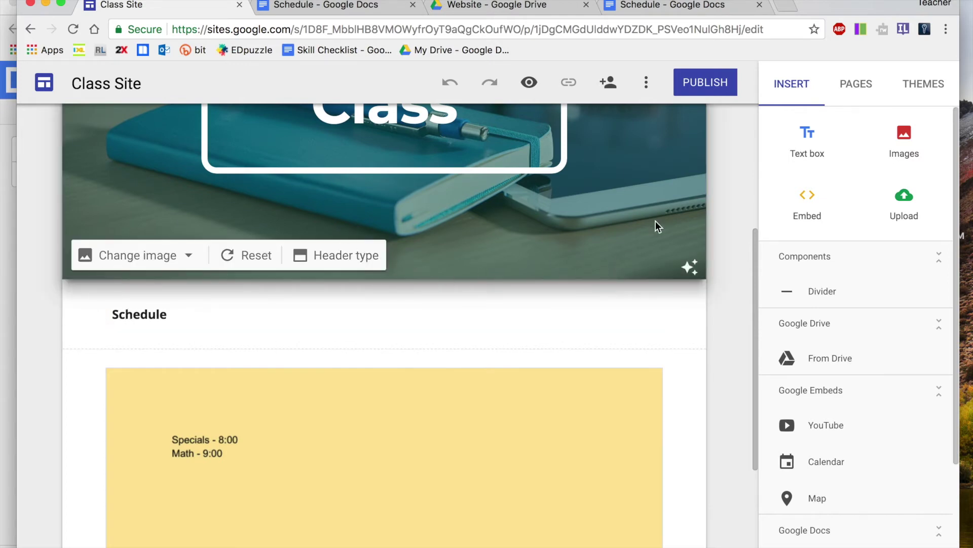
click(862, 89)
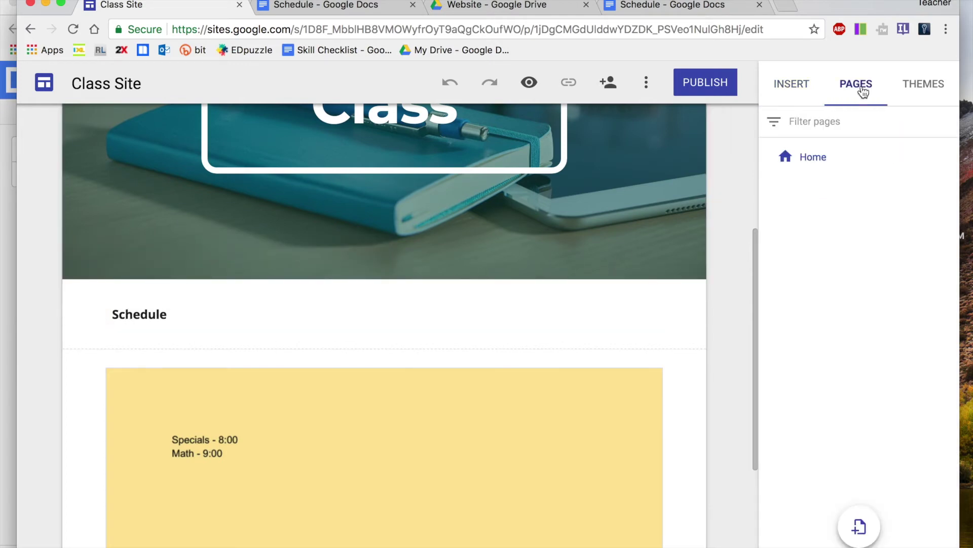
Create a 'Class Photos' page alongside Home in the site's page list
click(861, 539)
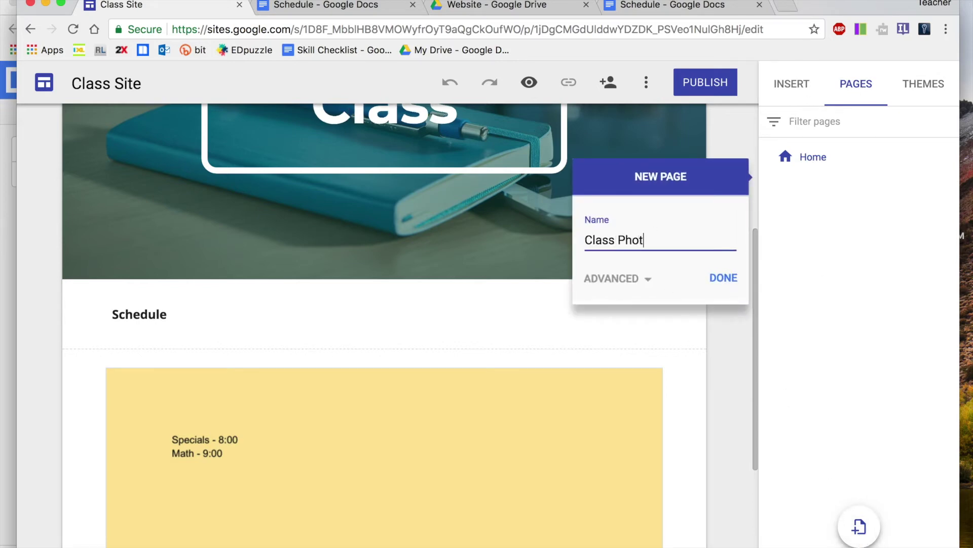
click(725, 278)
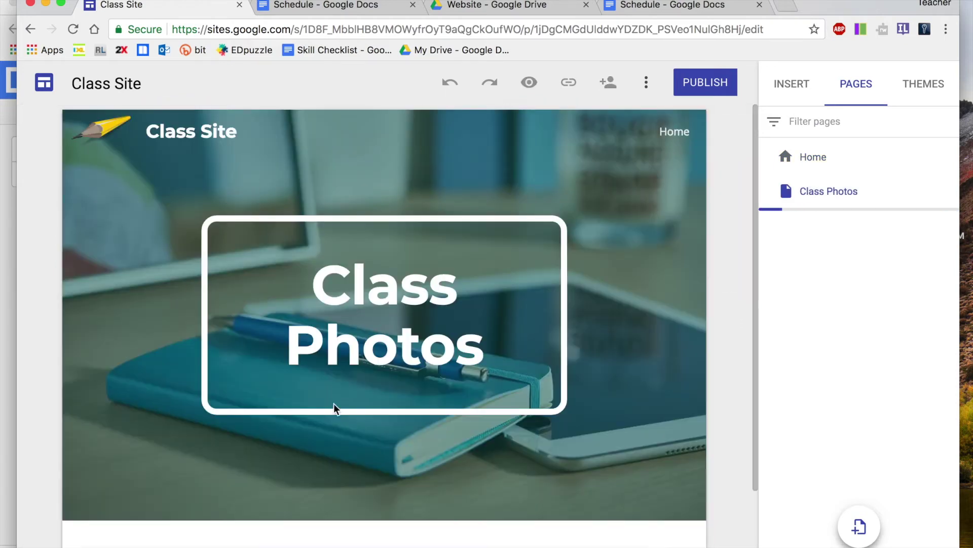
scroll(482, 374, down, 3)
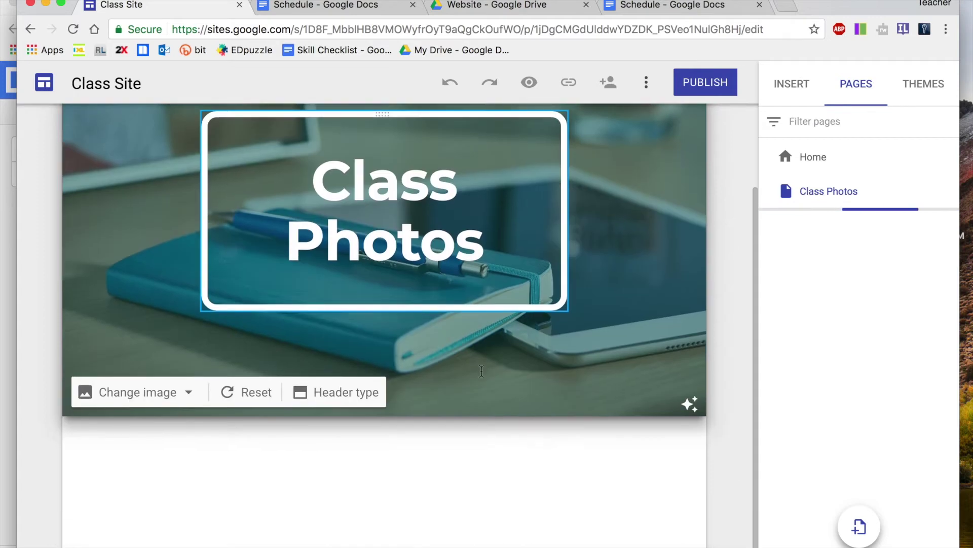
scroll(483, 374, up, 3)
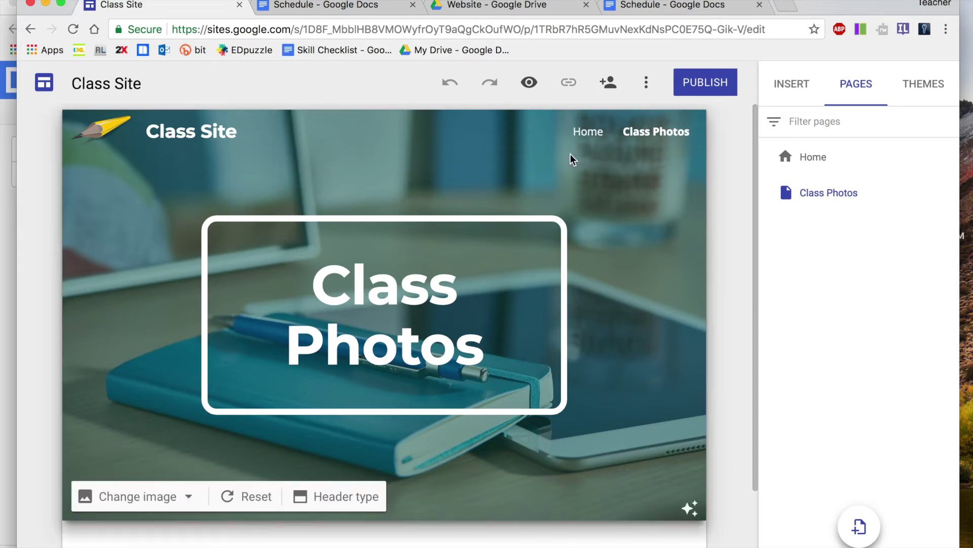
scroll(569, 401, down, 3)
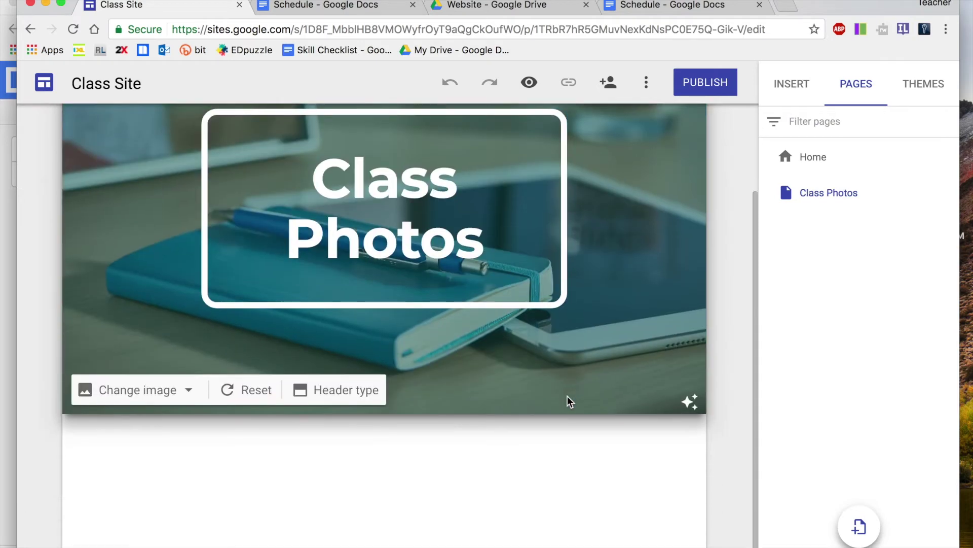
click(513, 9)
Create and open a 'Photos' subfolder inside the Website Drive folder
click(382, 292)
click(379, 290)
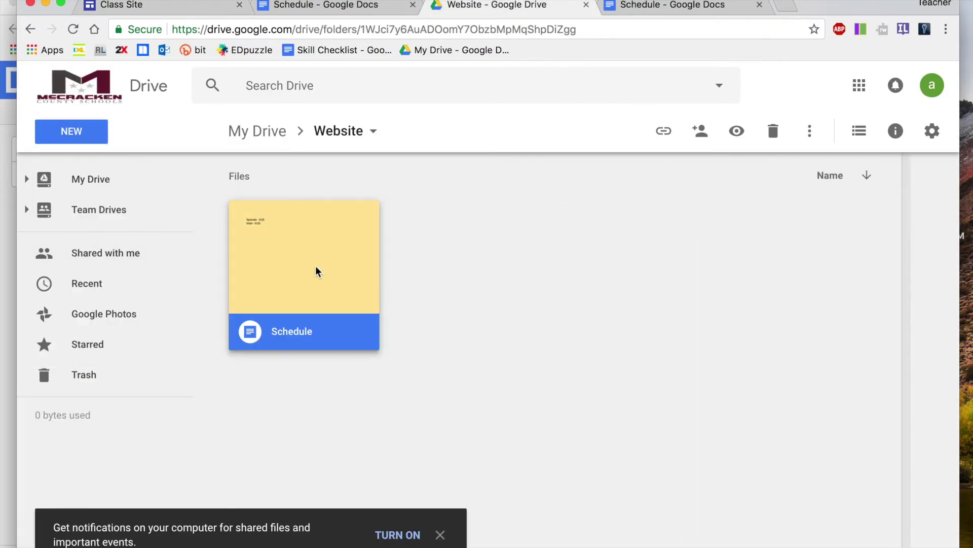
click(80, 141)
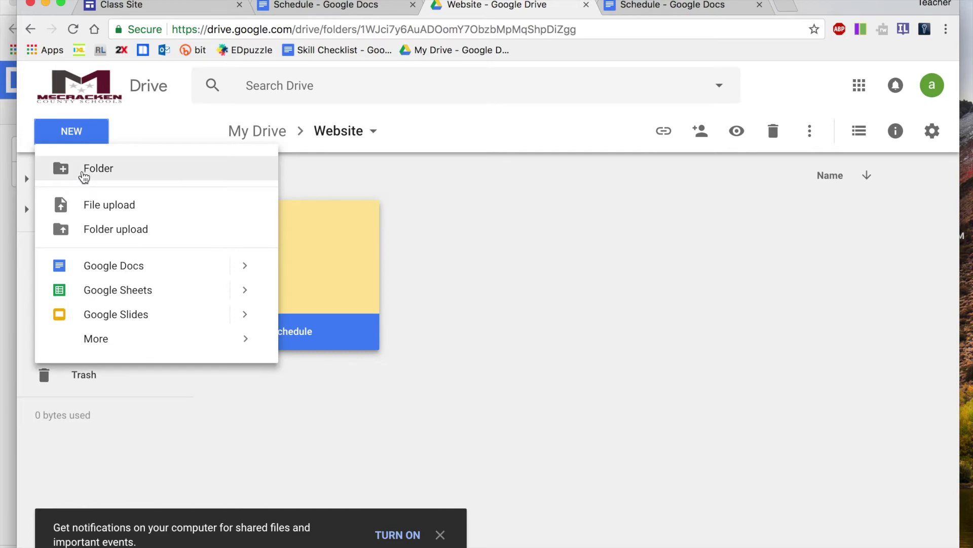
click(88, 173)
text(Photos)
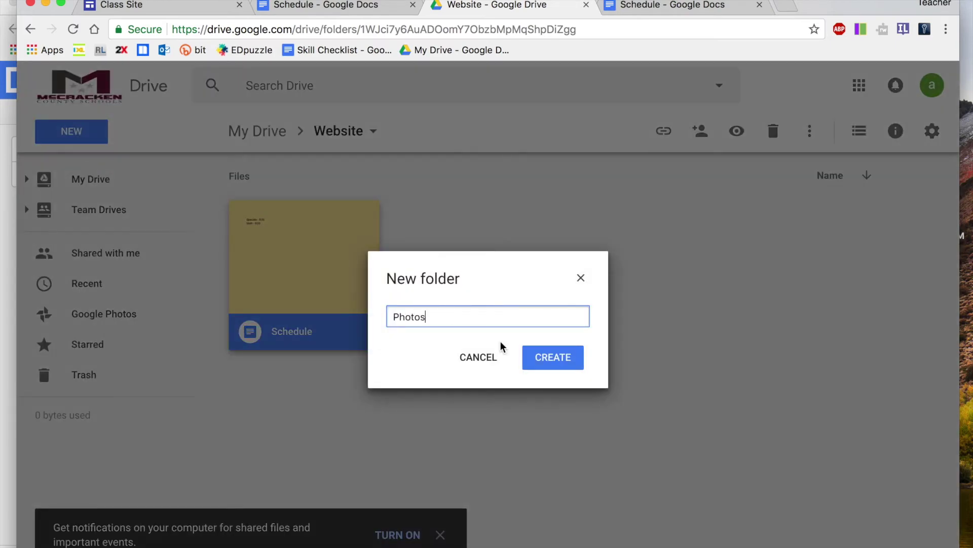
click(539, 365)
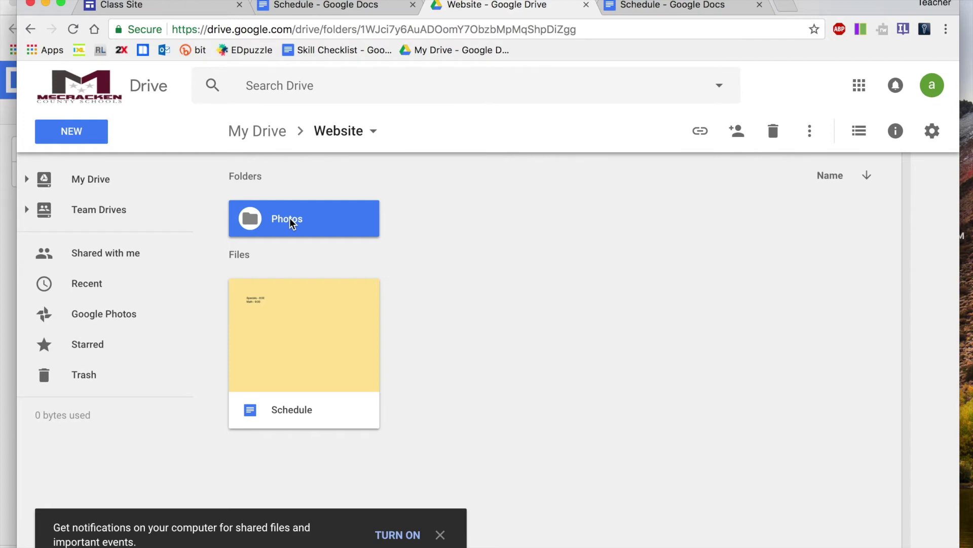
double_click(291, 222)
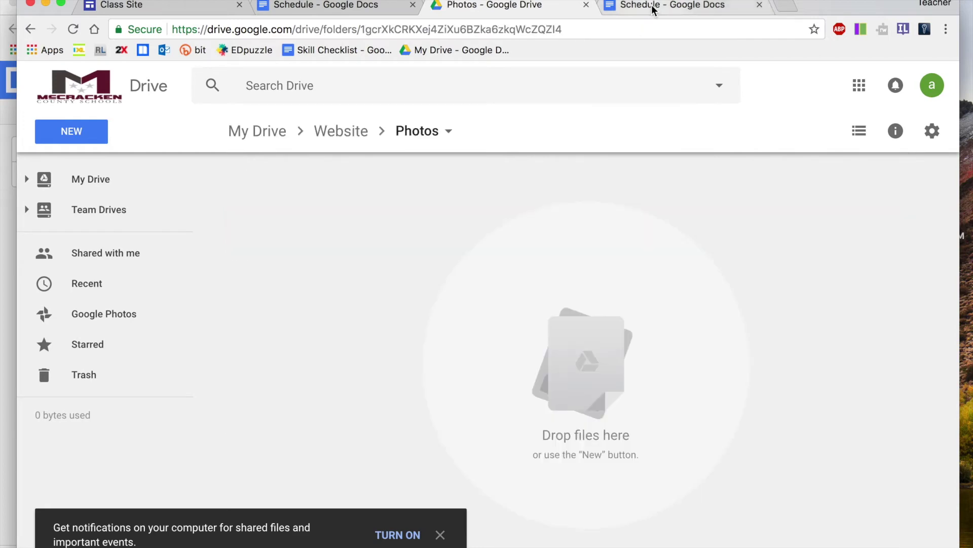
click(152, 7)
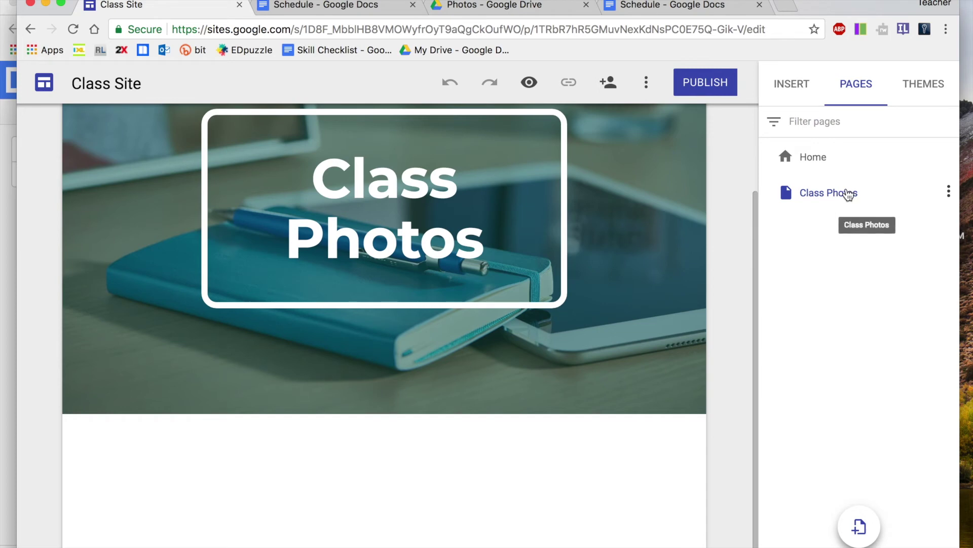
click(794, 87)
Insert the Drive folder Website > Photos onto the Class Photos page
scroll(861, 439, down, 3)
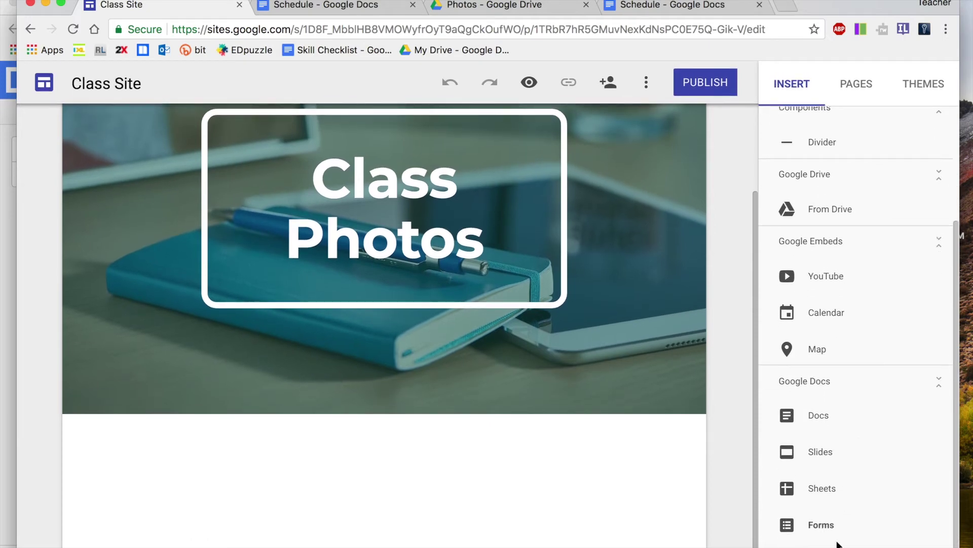
click(841, 210)
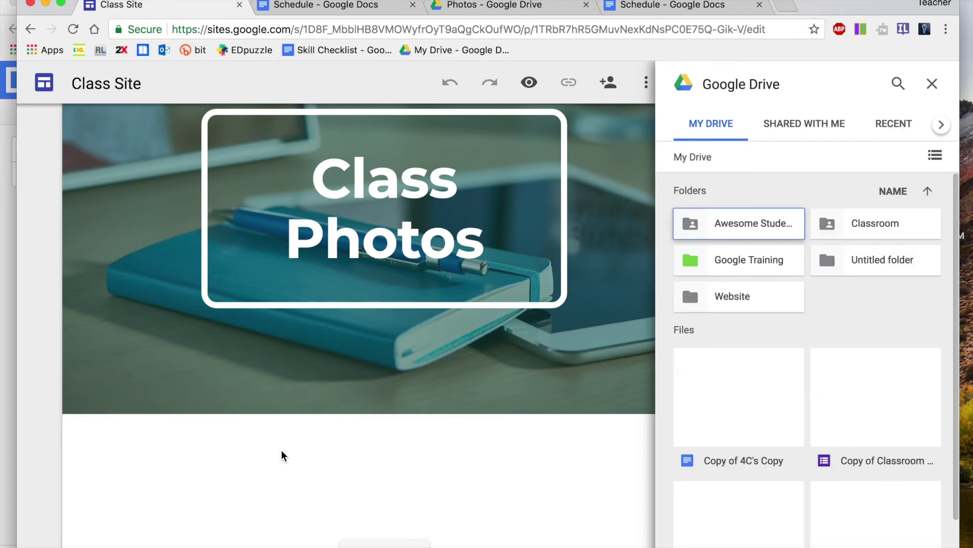
click(754, 295)
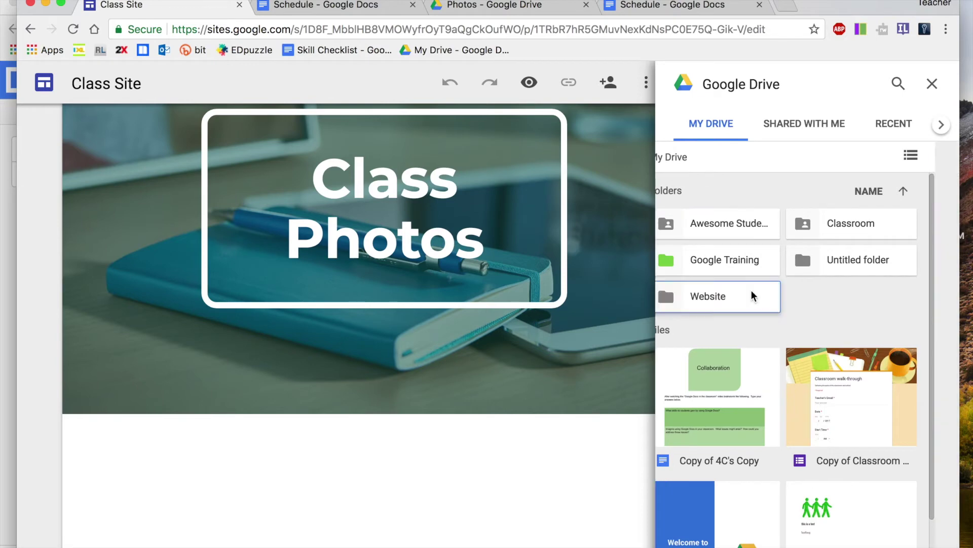
double_click(752, 293)
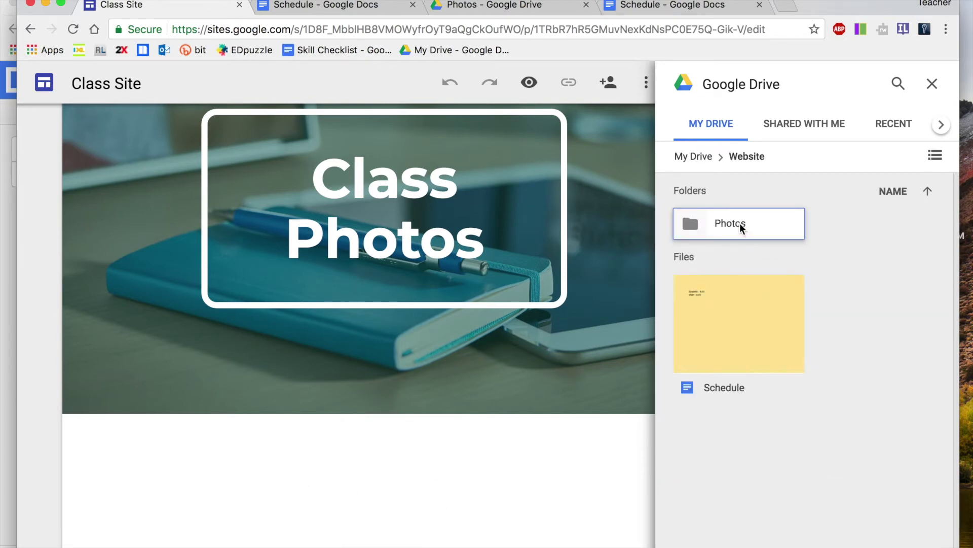
click(742, 228)
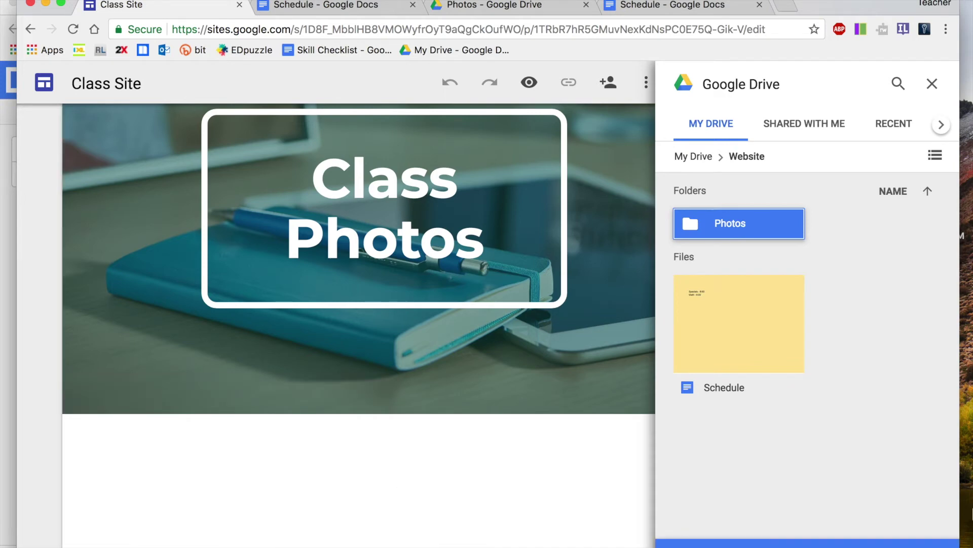
click(912, 542)
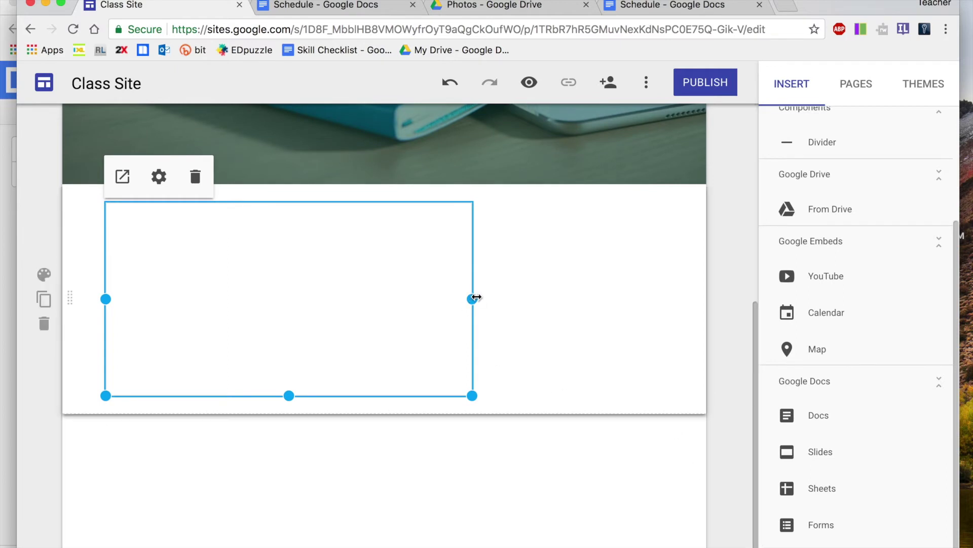
drag(476, 297, 615, 297)
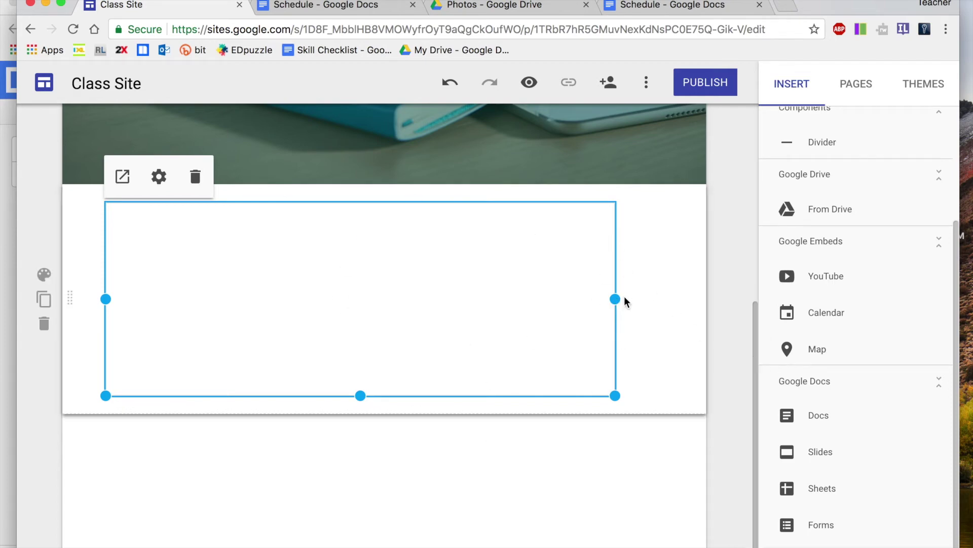
drag(616, 300, 405, 308)
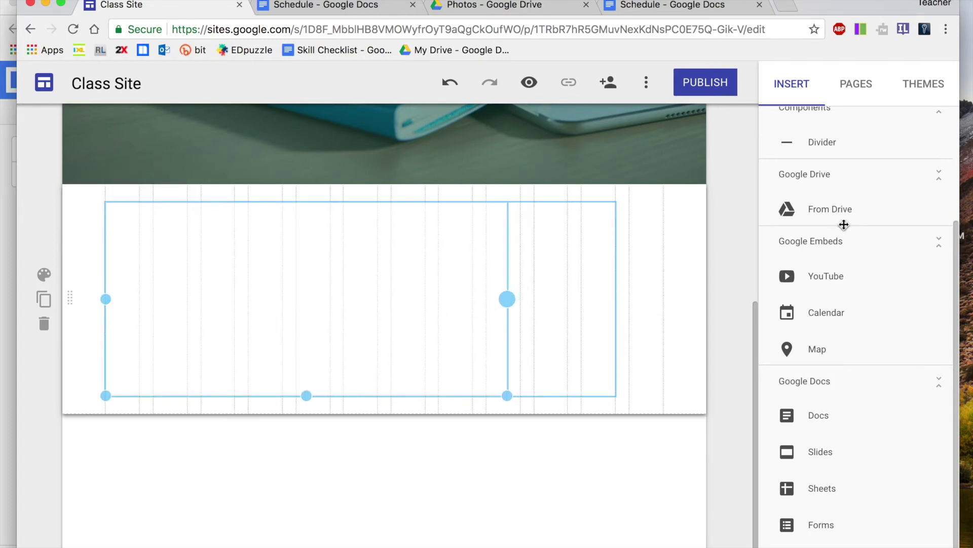
drag(555, 302, 285, 298)
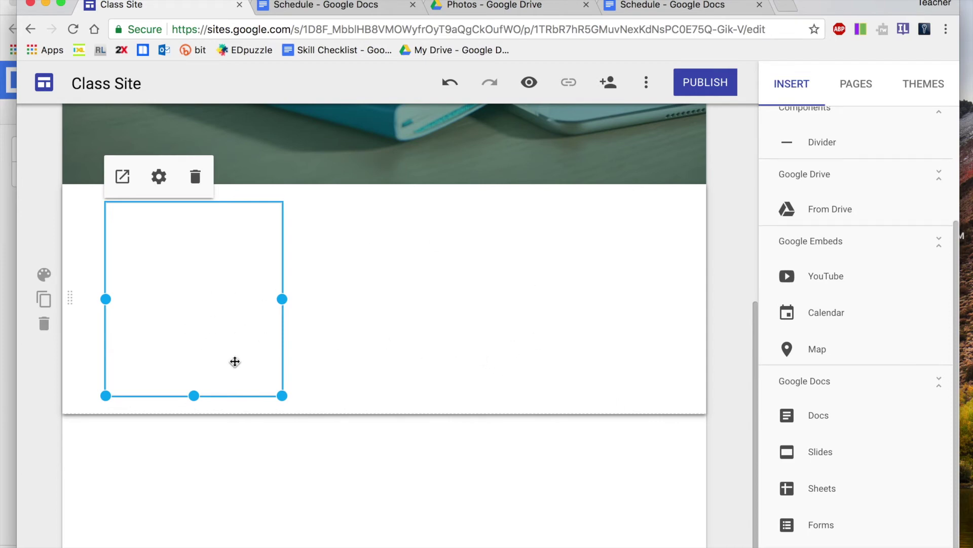
drag(283, 302, 464, 311)
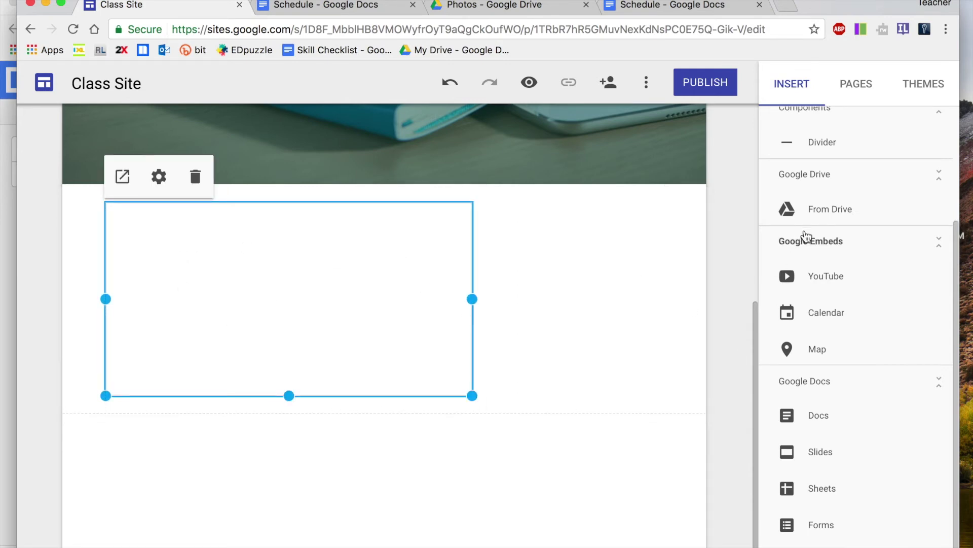
scroll(805, 238, up, 3)
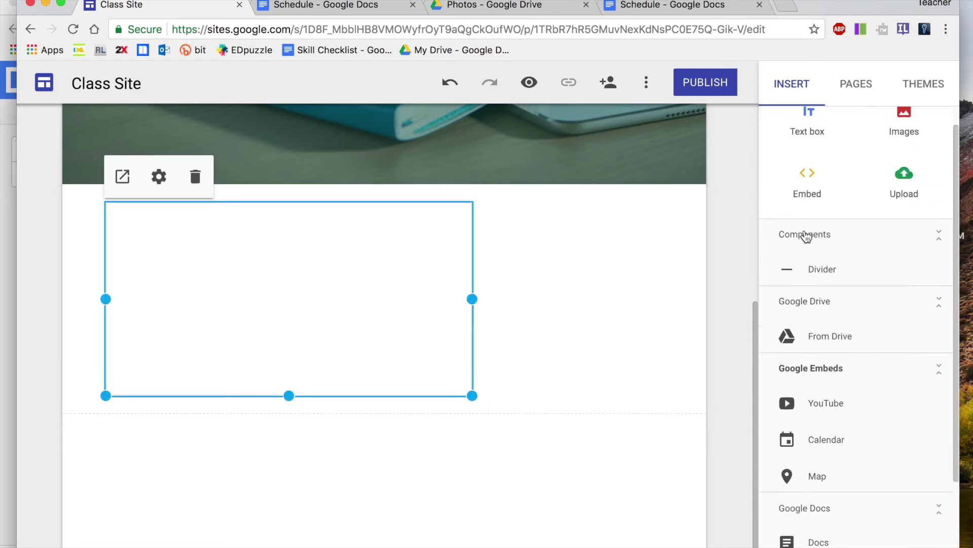
Insert a Divider component below the Photos folder box on Class Photos
click(814, 276)
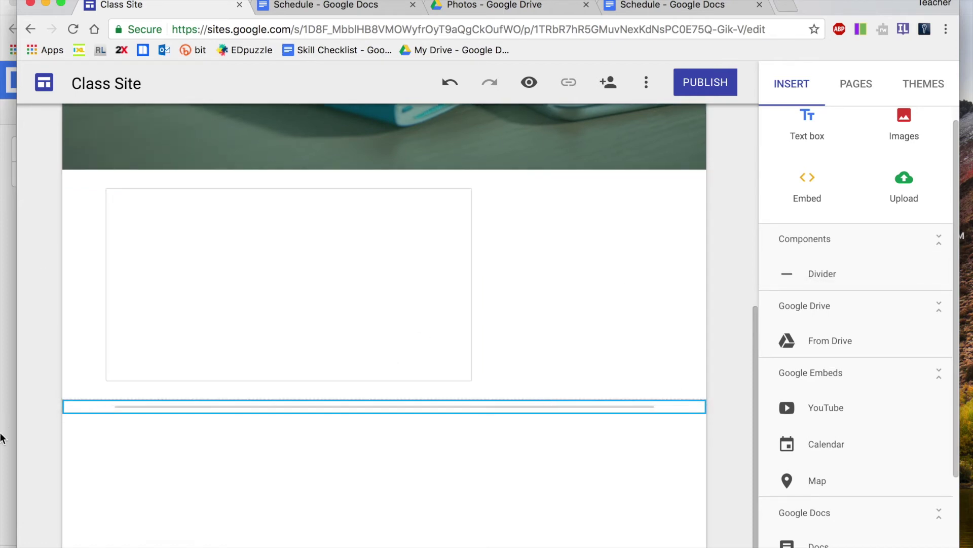
mouse_move(55, 412)
scroll(872, 215, up, 2)
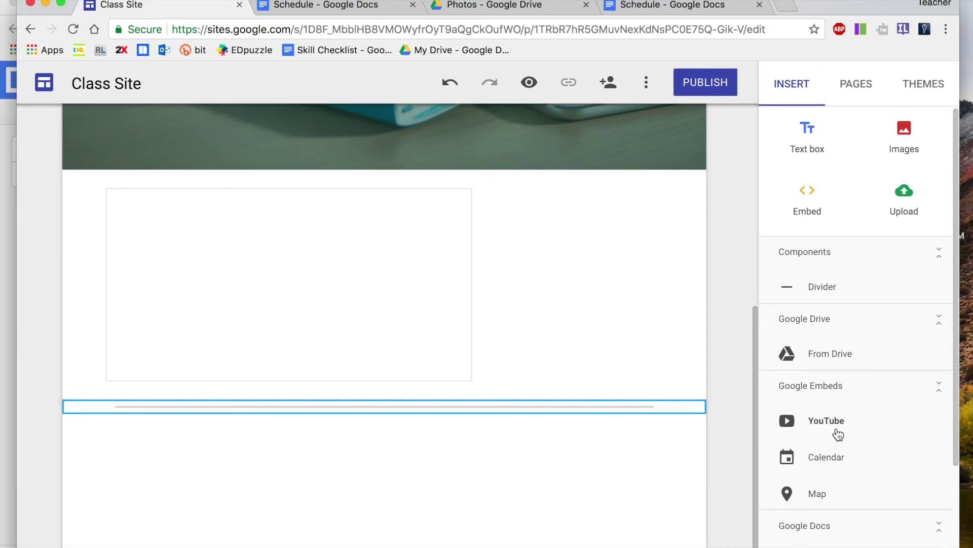
scroll(837, 434, down, 5)
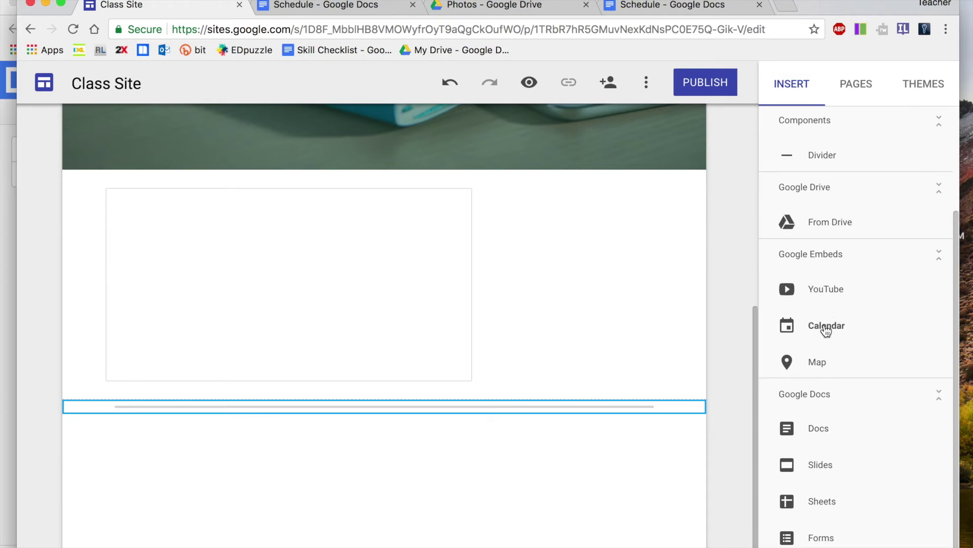
click(786, 6)
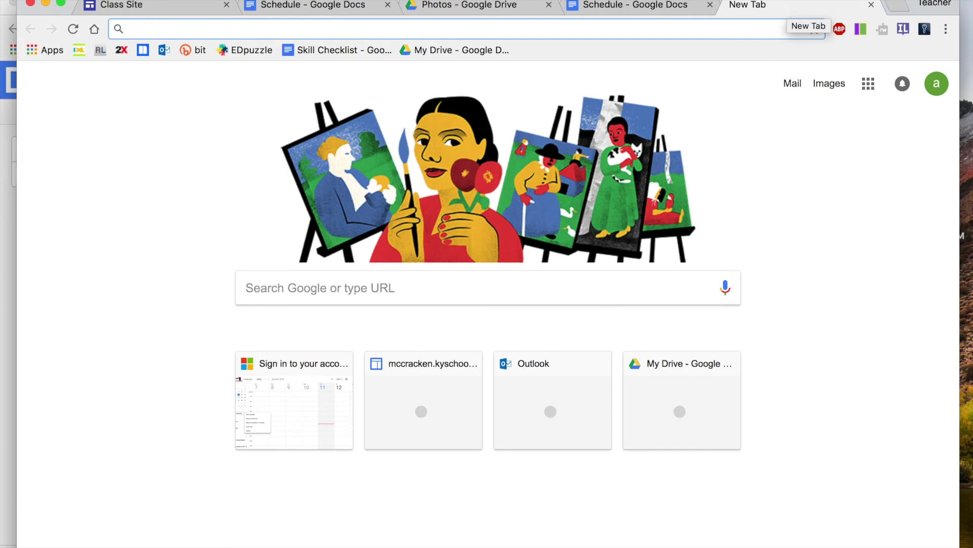
Load Google Calendar in the new tab by entering 'calendar' in the address bar
text(google.c)
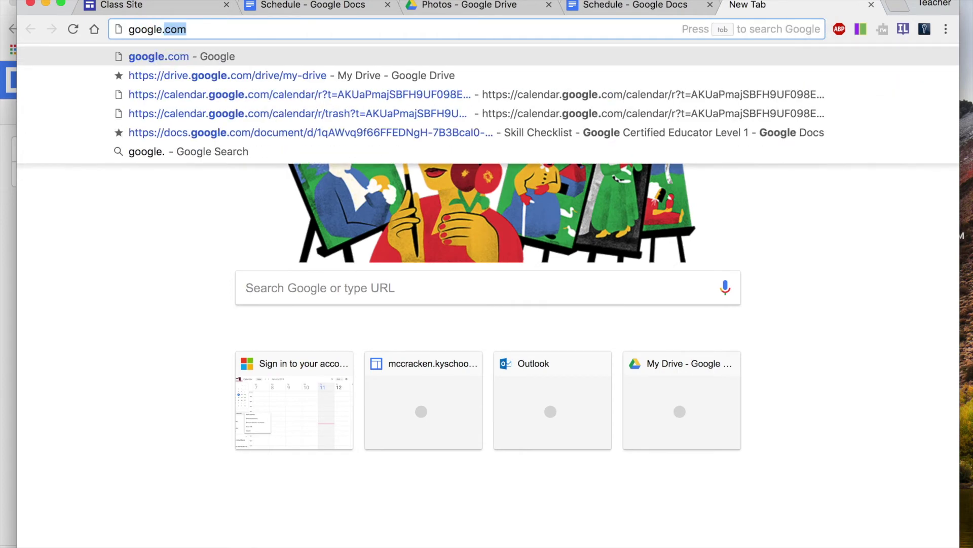
key(BackSpace)
key(BackSpace)
key(BackSpace)
key(BackSpace)
key(BackSpace)
key(BackSpace)
key(BackSpace)
key(BackSpace)
key(BackSpace)
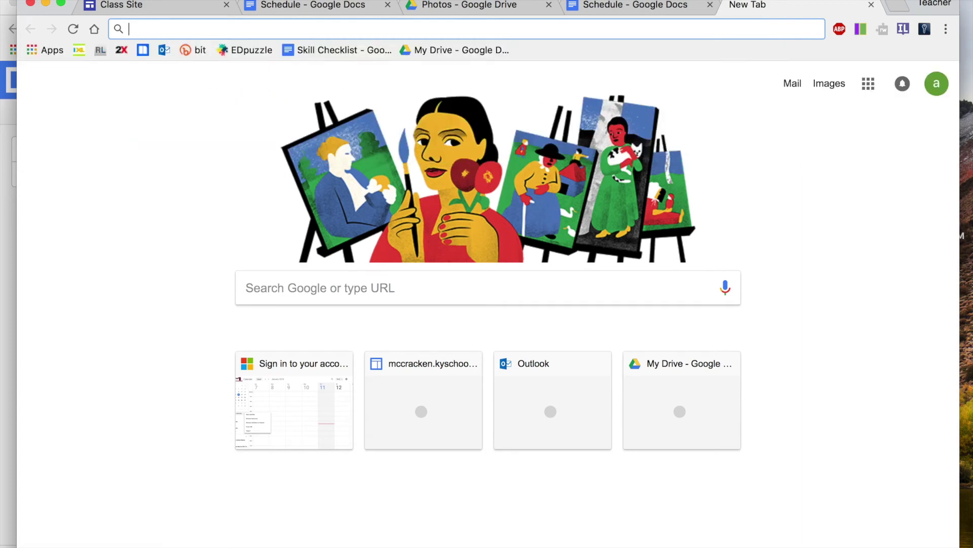
text(calendar)
key(Return)
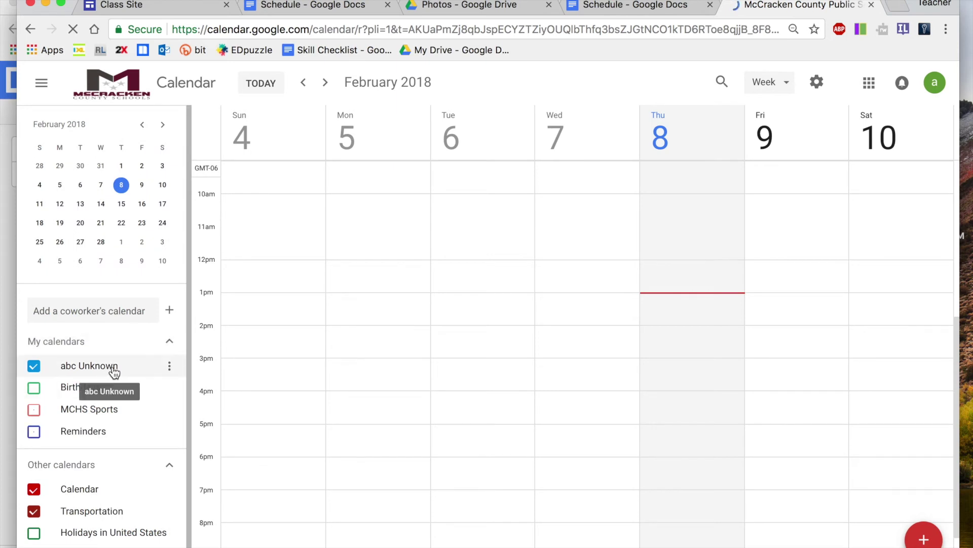
click(169, 367)
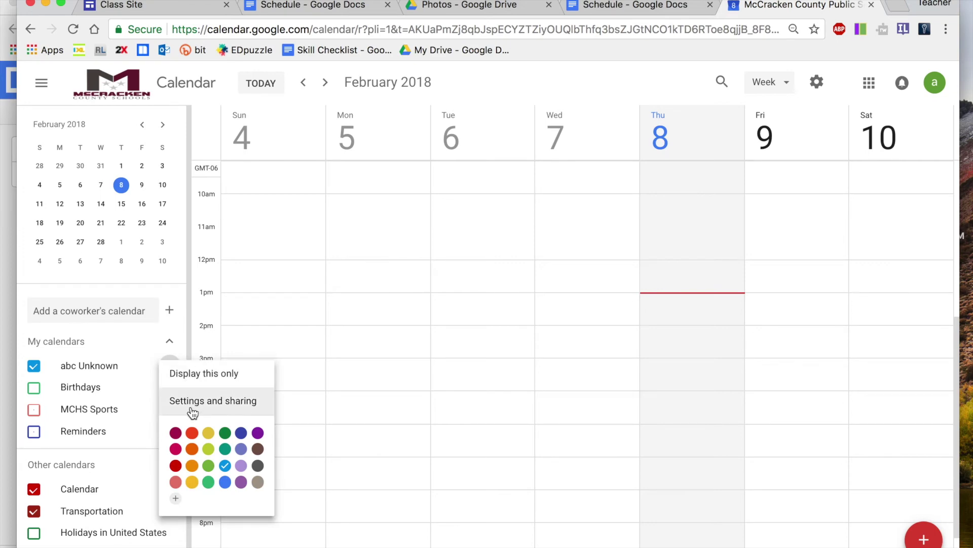
Make your own Google Calendar available to the public from its settings and sharing page
click(193, 411)
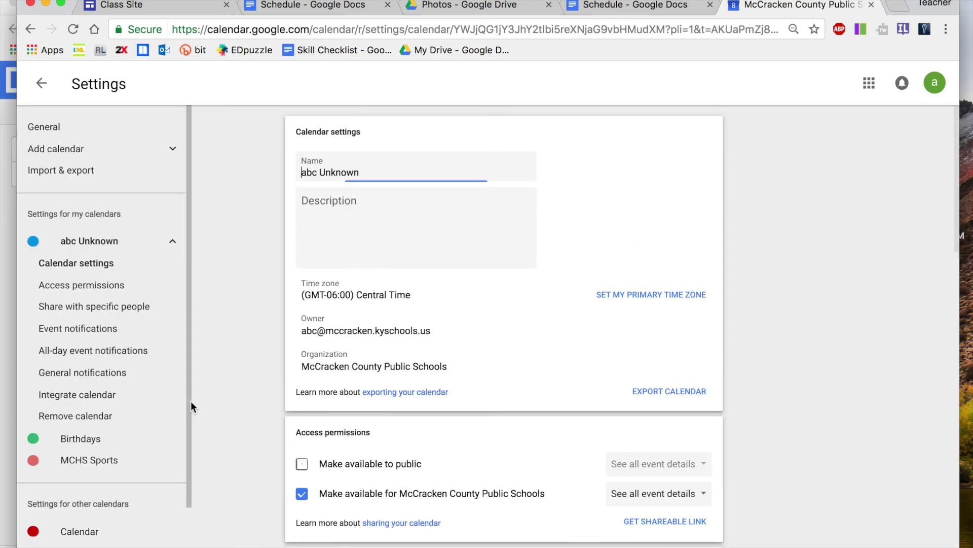
click(98, 311)
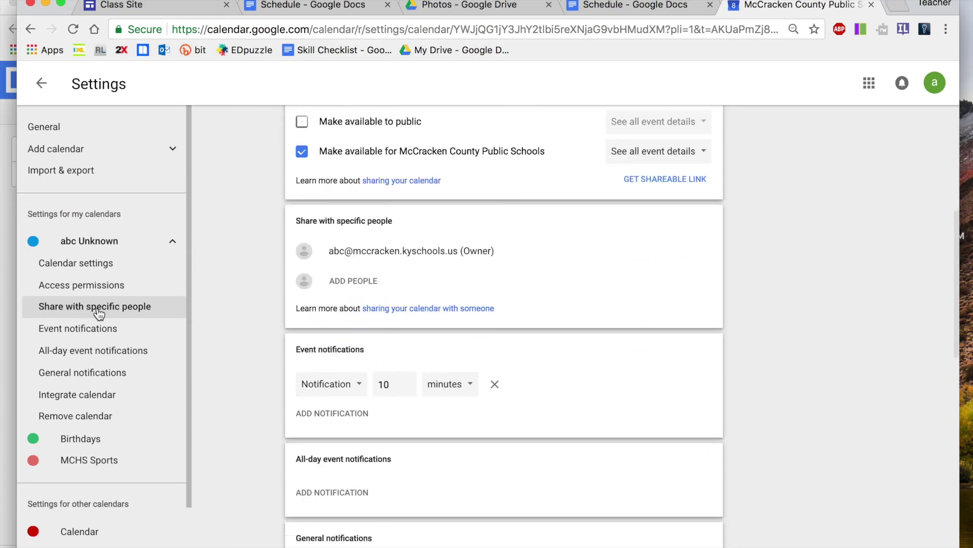
click(100, 286)
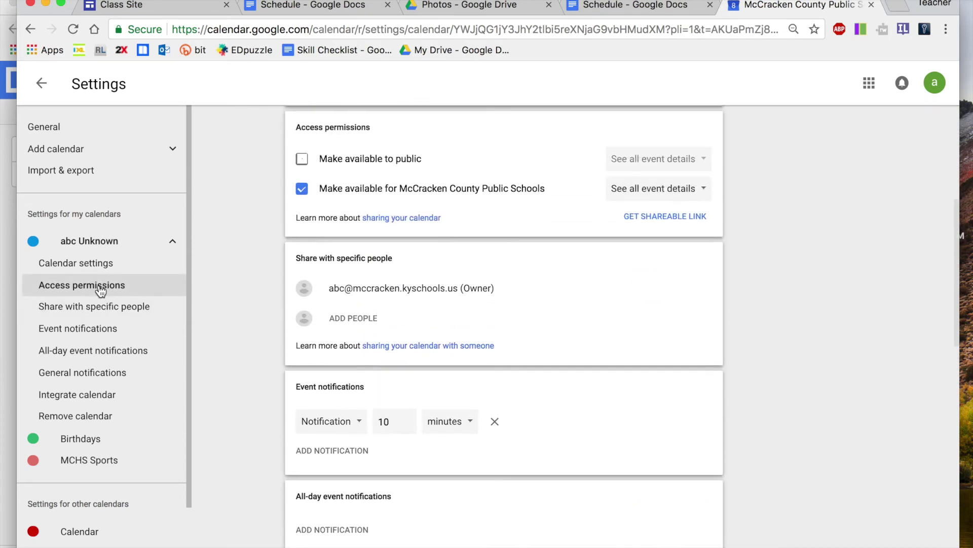
click(303, 159)
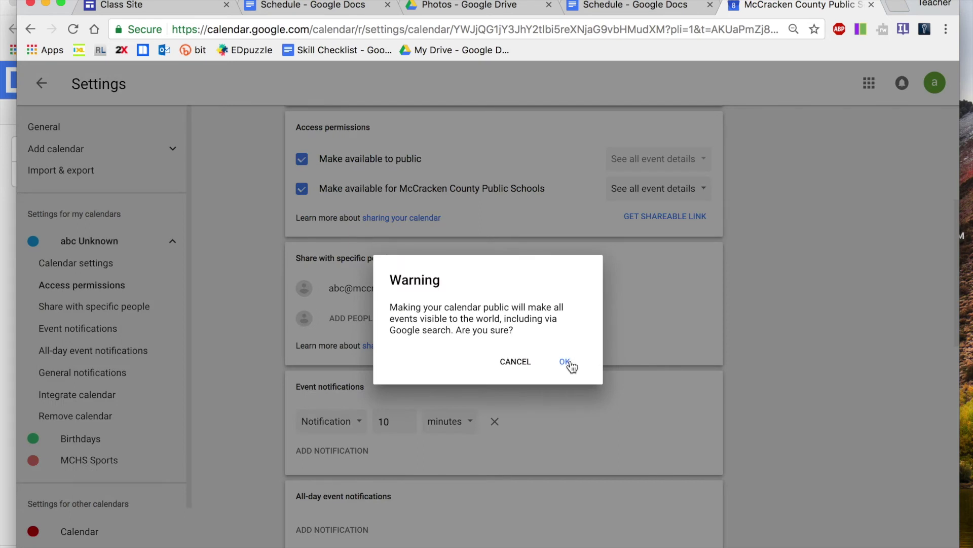
click(566, 362)
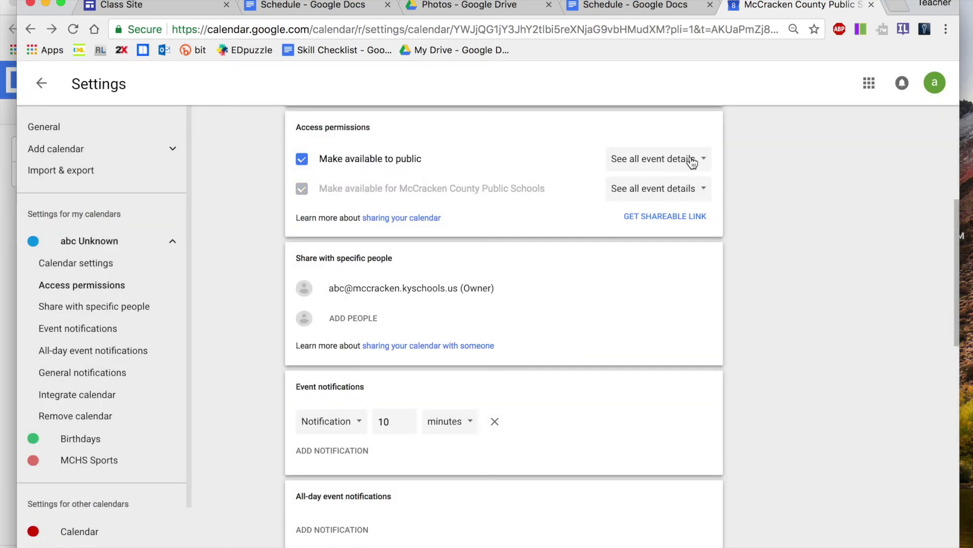
Copy the calendar's shareable link and return to the Class Site editor
click(668, 218)
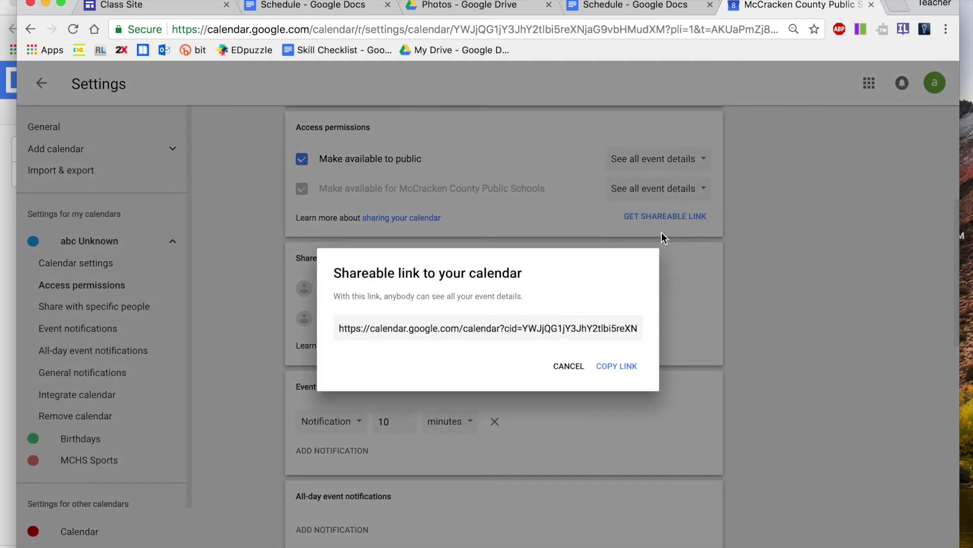
click(611, 373)
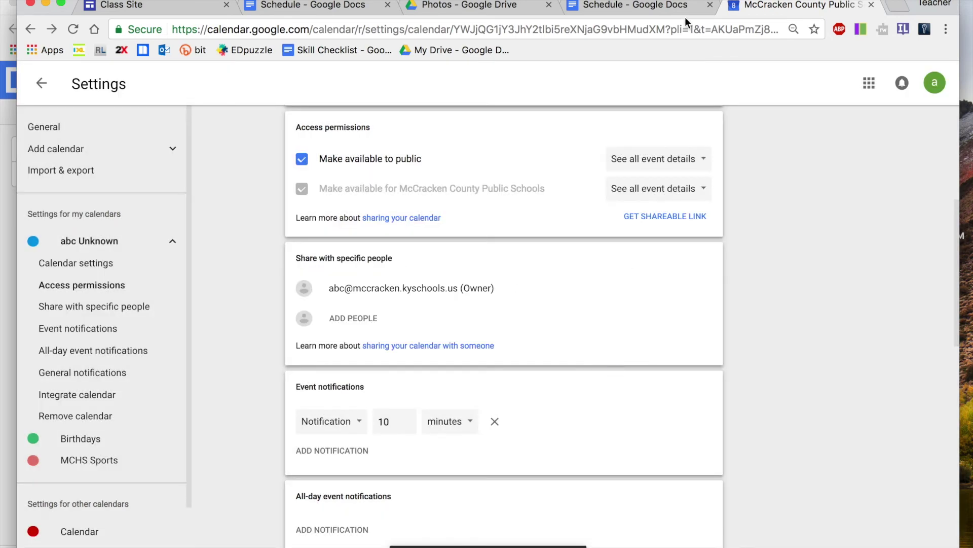
click(134, 7)
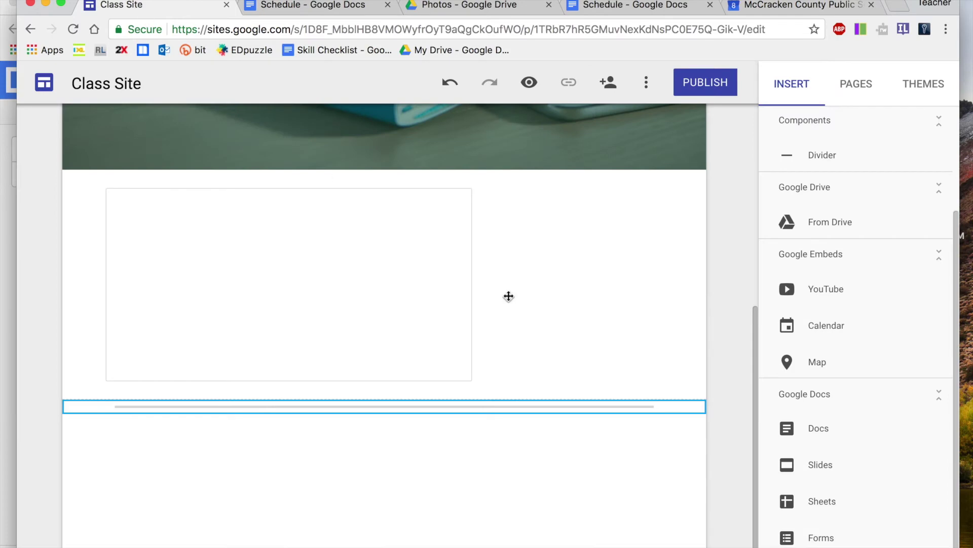
Embed your own Google Calendar below the divider and widen it to about half the page width
click(822, 334)
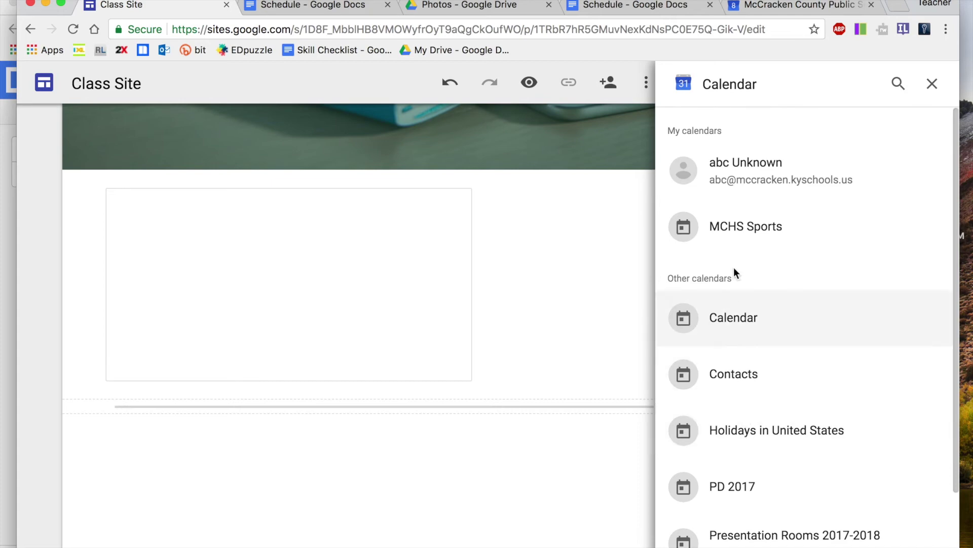
click(745, 160)
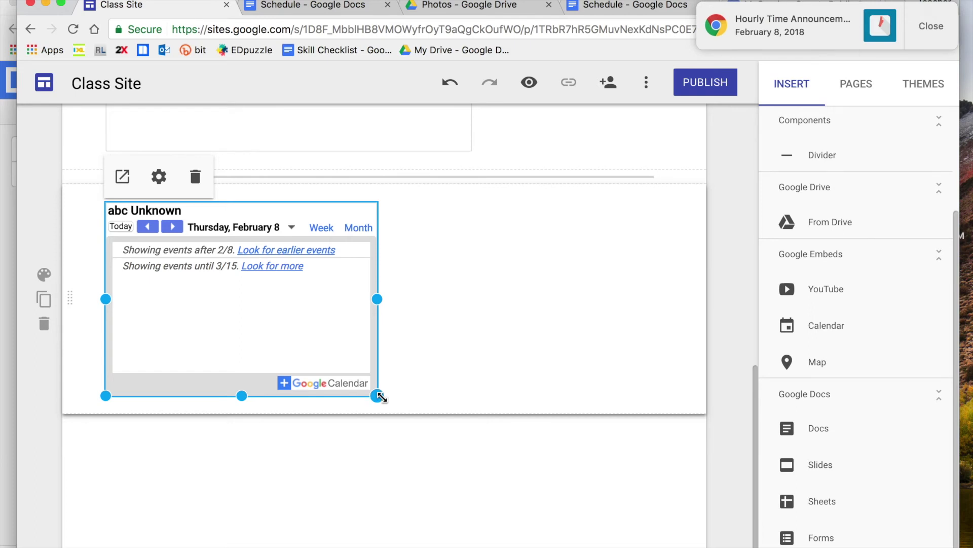
drag(381, 397, 320, 296)
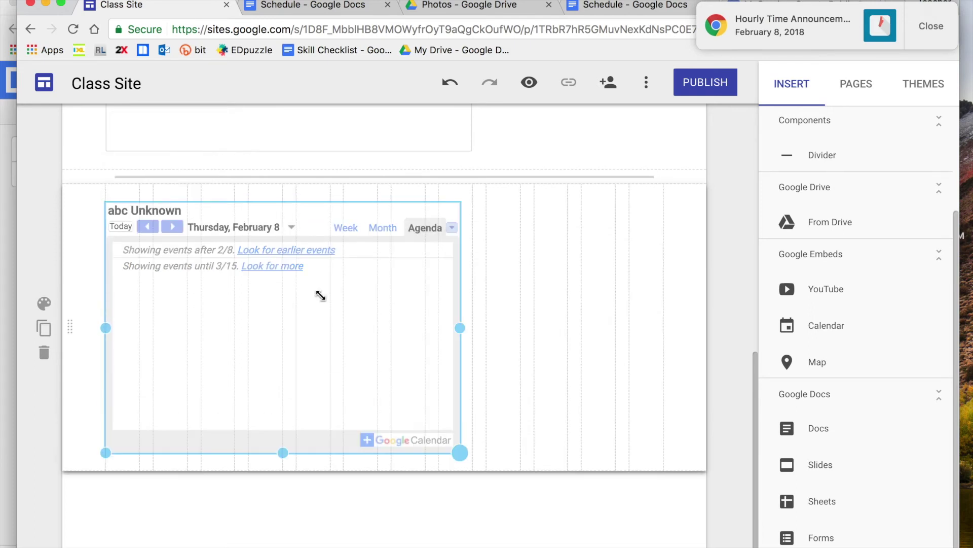
click(916, 28)
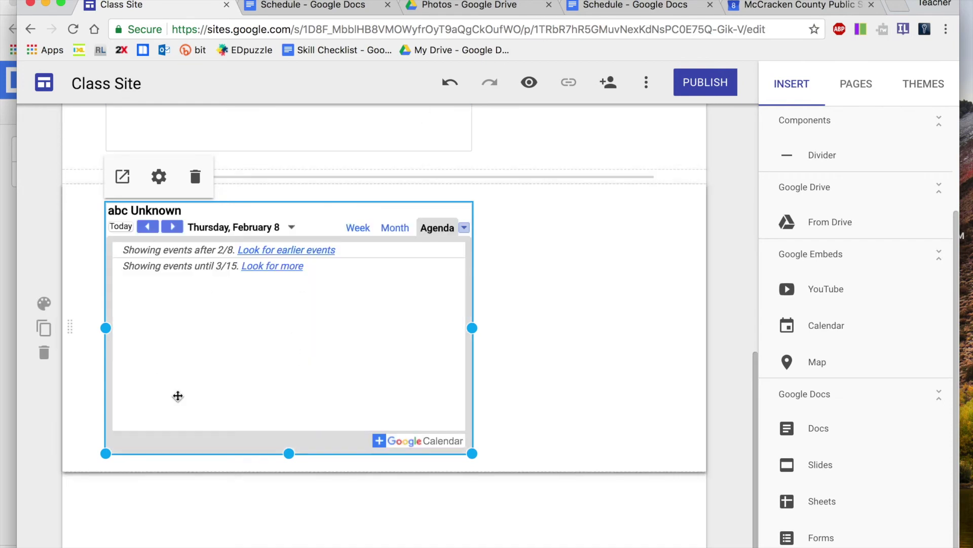
scroll(314, 377, up, 10)
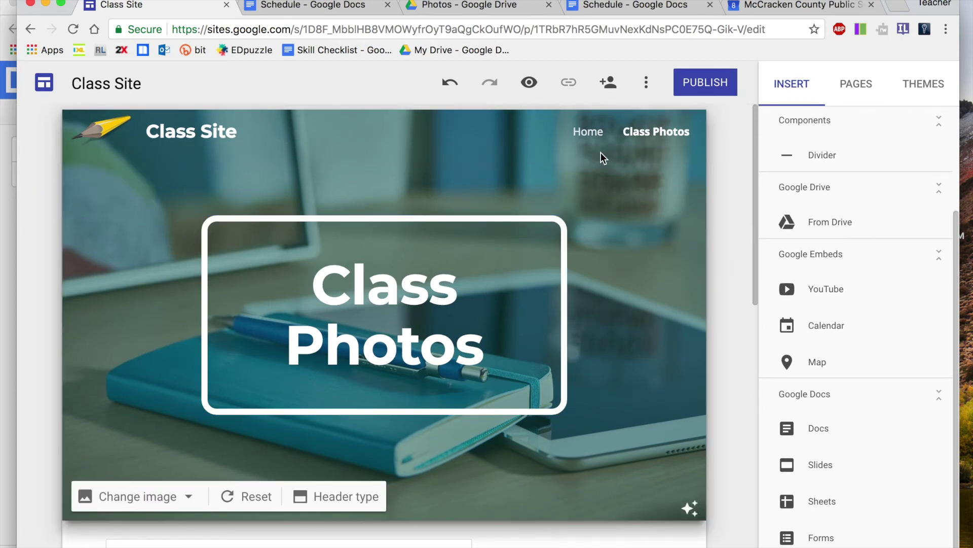
scroll(399, 479, down, 5)
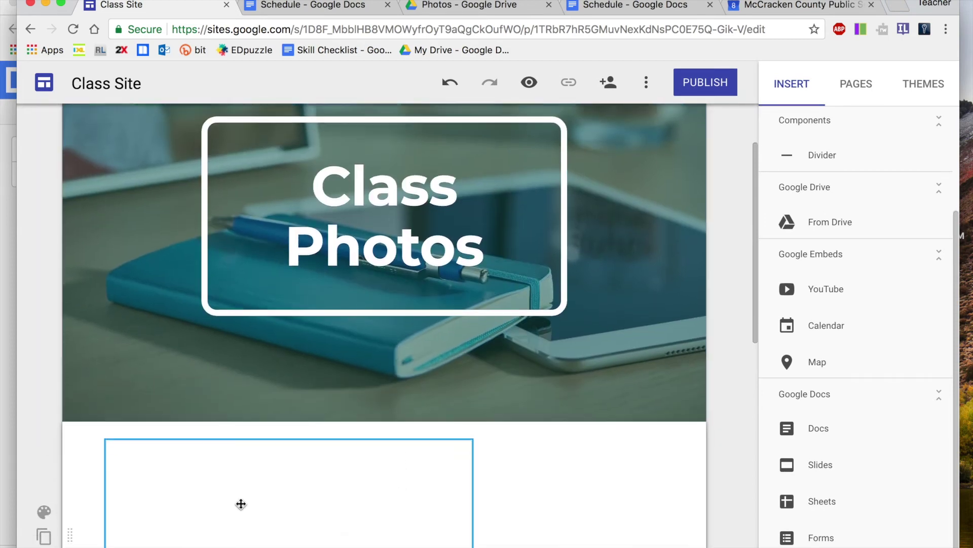
scroll(241, 507, down, 3)
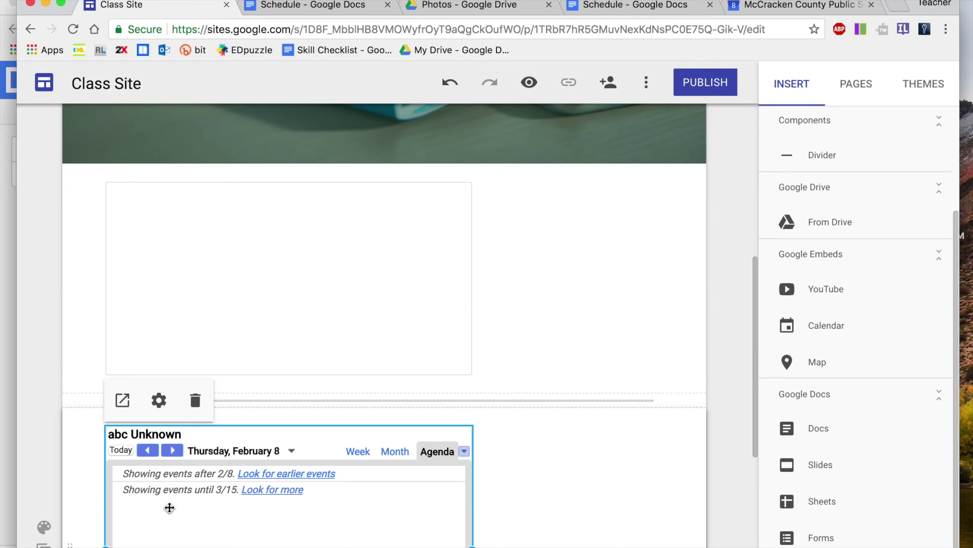
scroll(195, 380, down, 2)
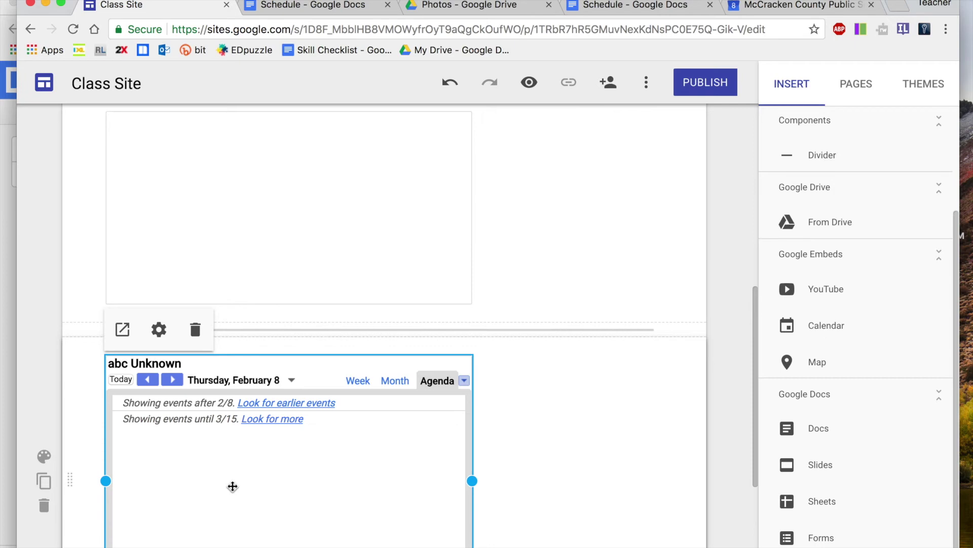
scroll(506, 486, up, 6)
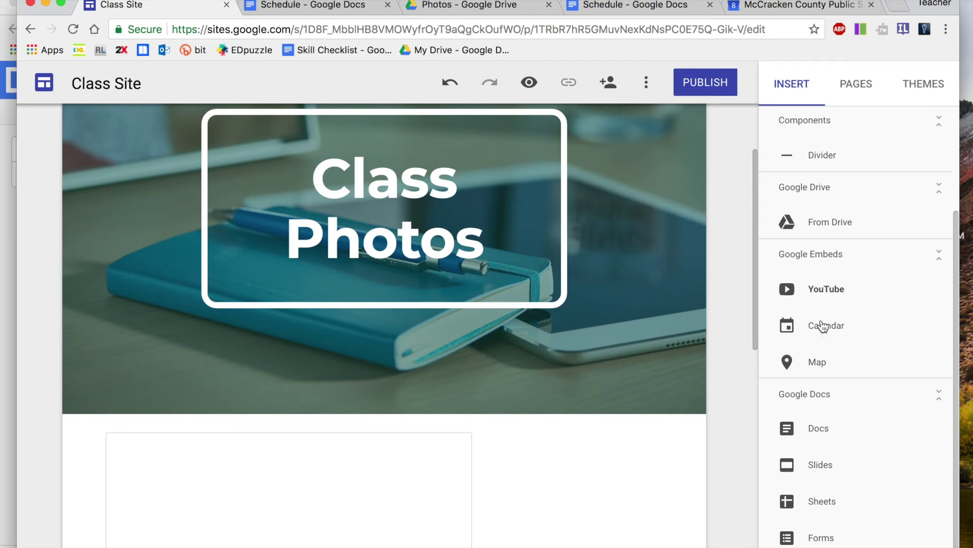
scroll(837, 332, up, 2)
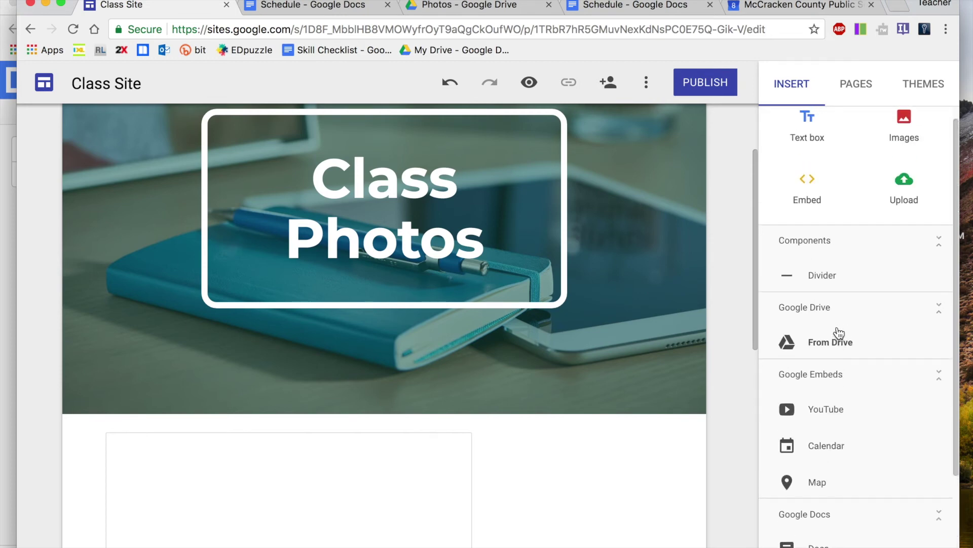
scroll(804, 333, up, 1)
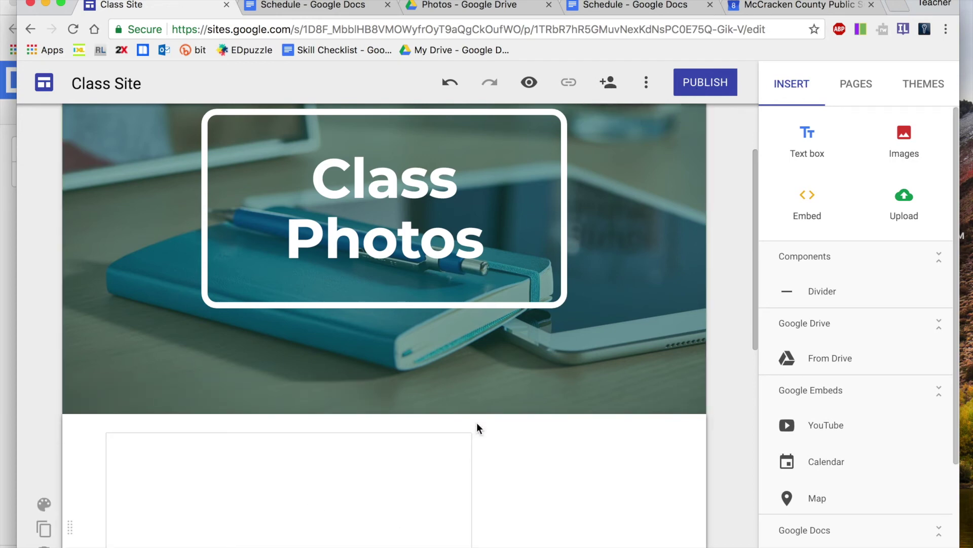
Add the colleague as a Can edit editor of Class Site, skipping the email notification
click(611, 83)
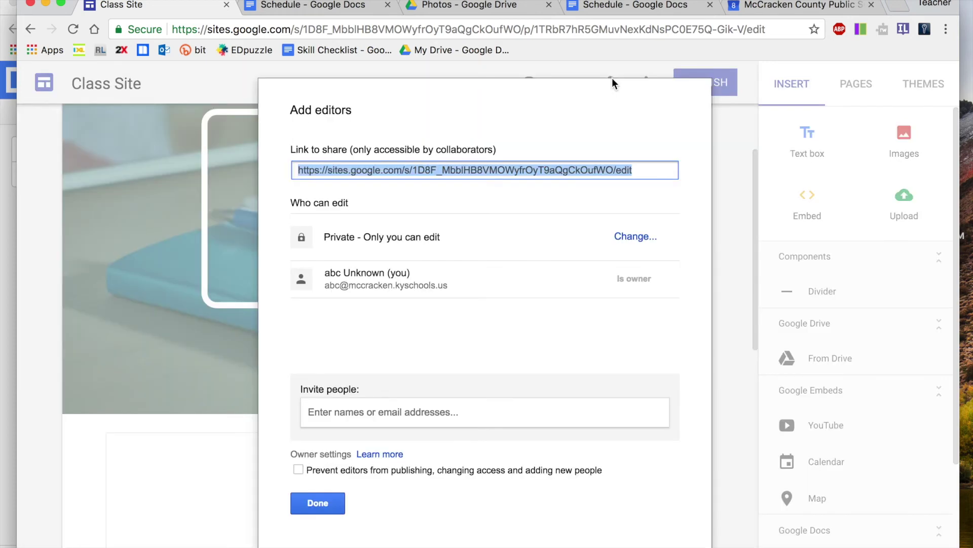
click(335, 416)
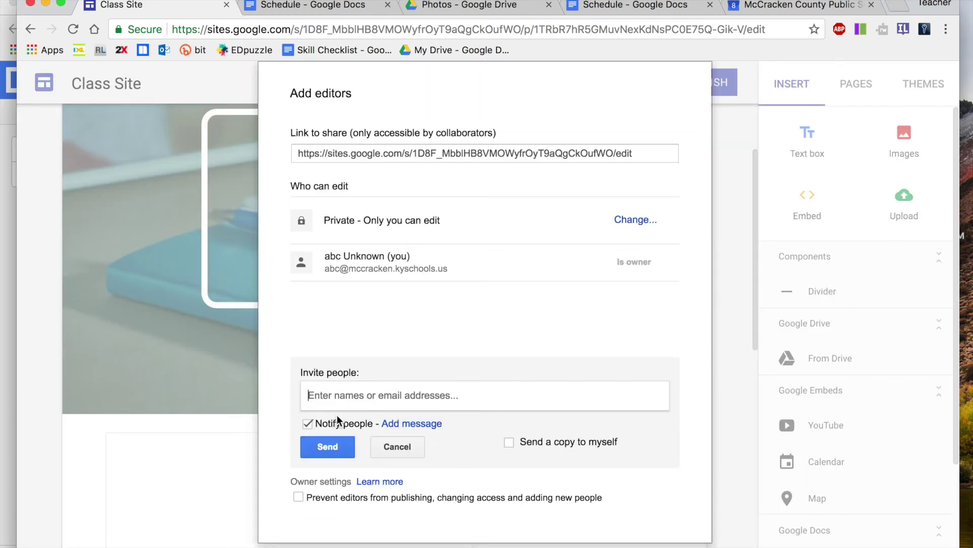
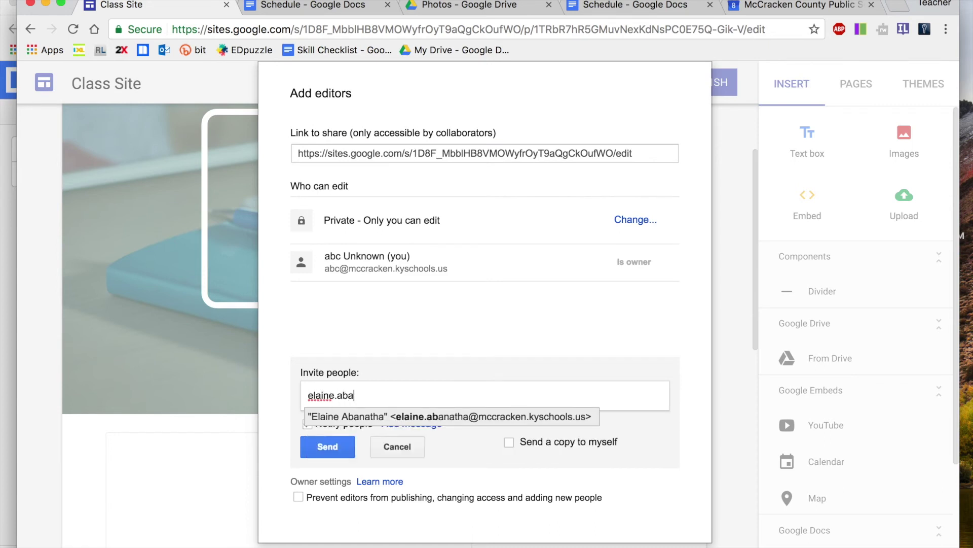
click(361, 420)
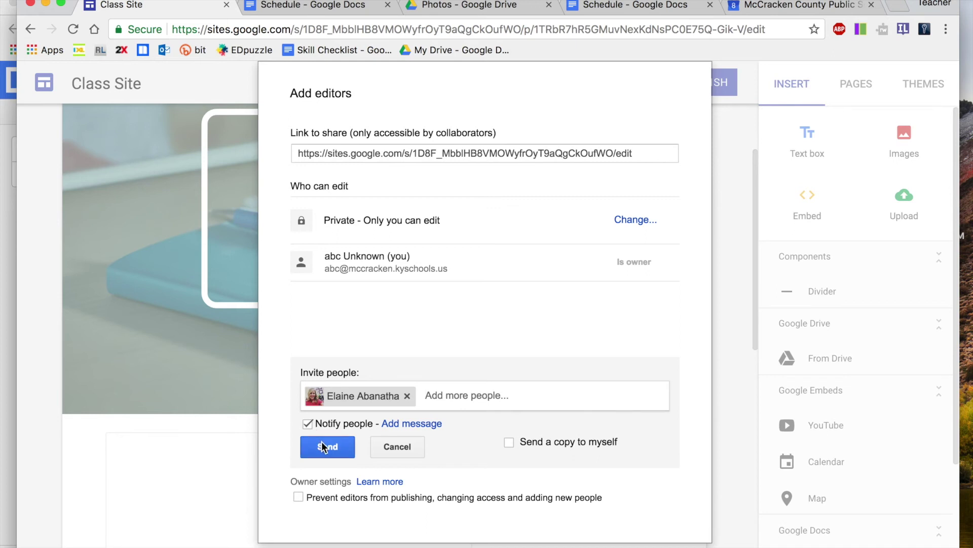
click(309, 423)
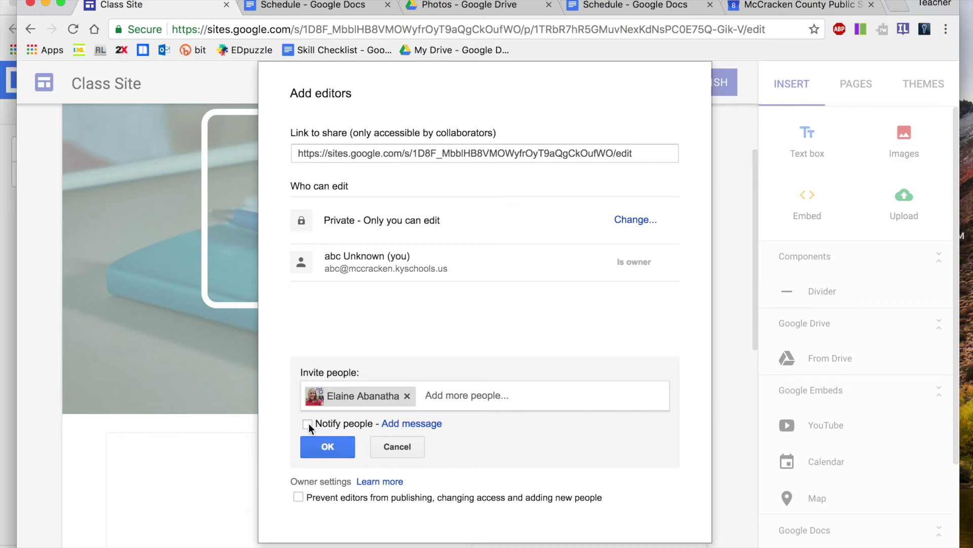
click(339, 448)
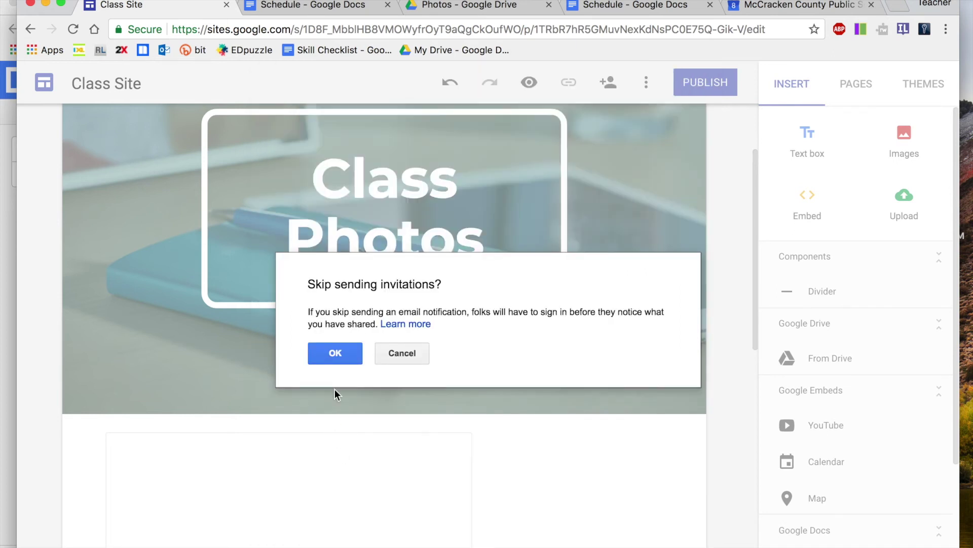
click(337, 355)
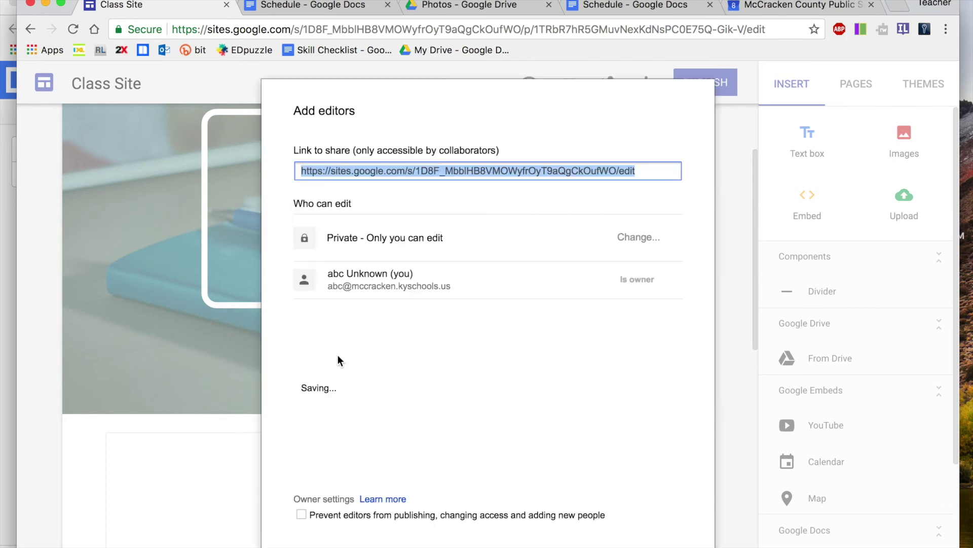
click(627, 317)
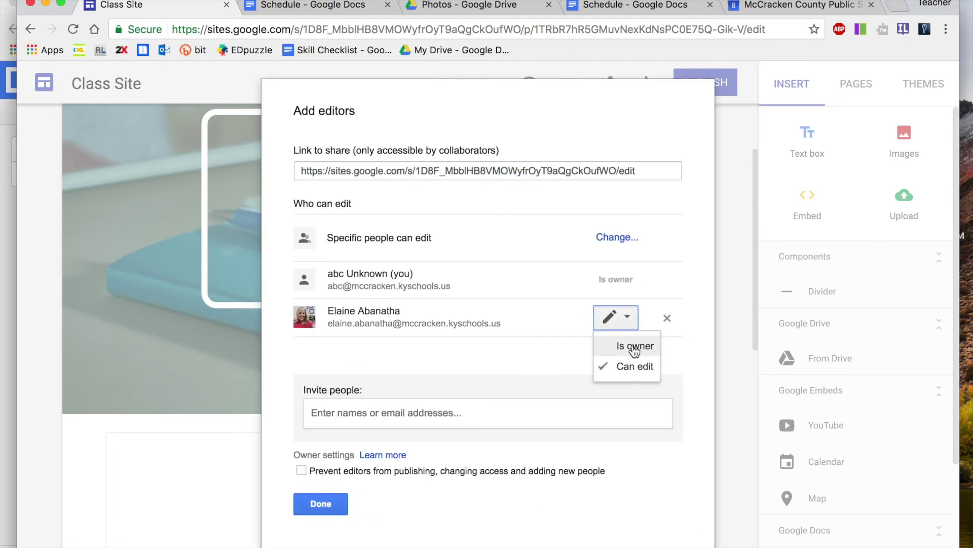
click(513, 374)
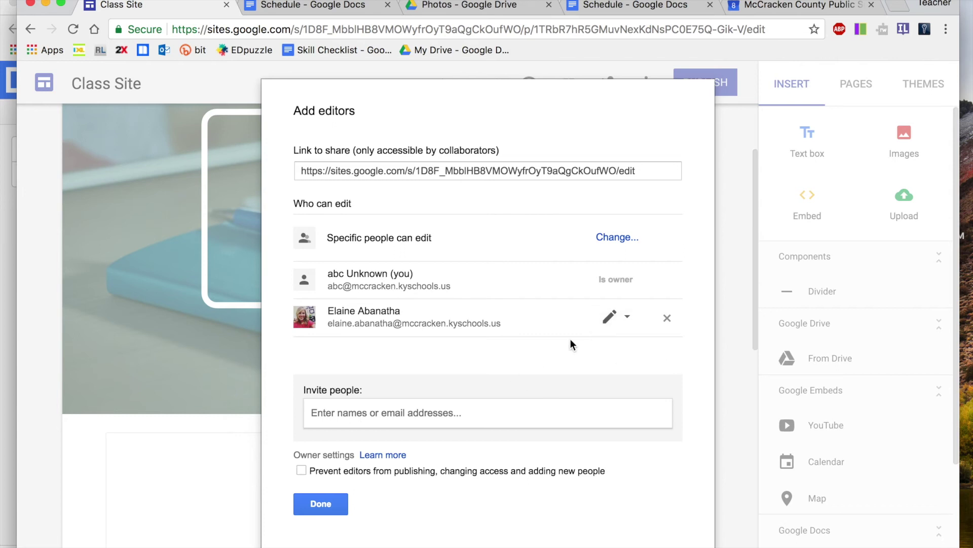
Finish sharing, start publishing, and set the site's web address to classsite
click(330, 497)
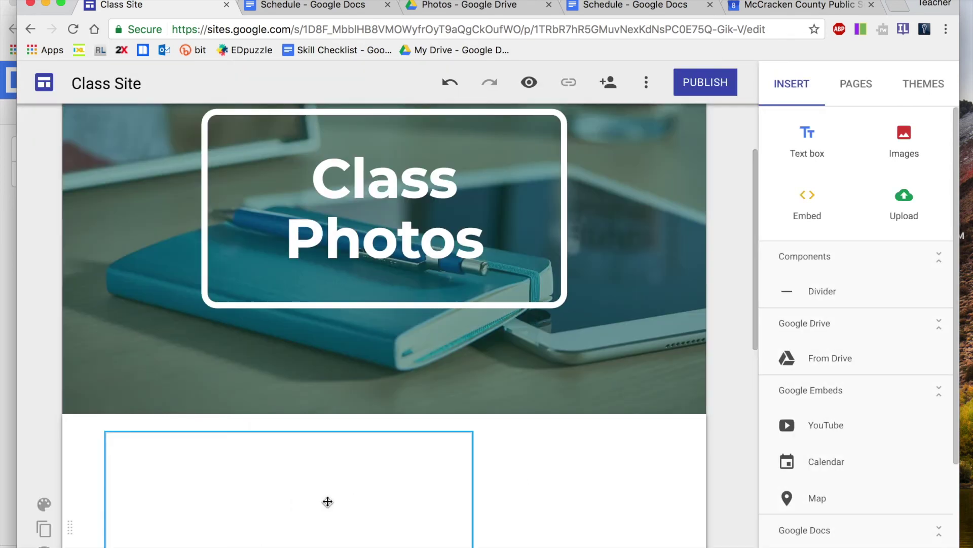
click(699, 82)
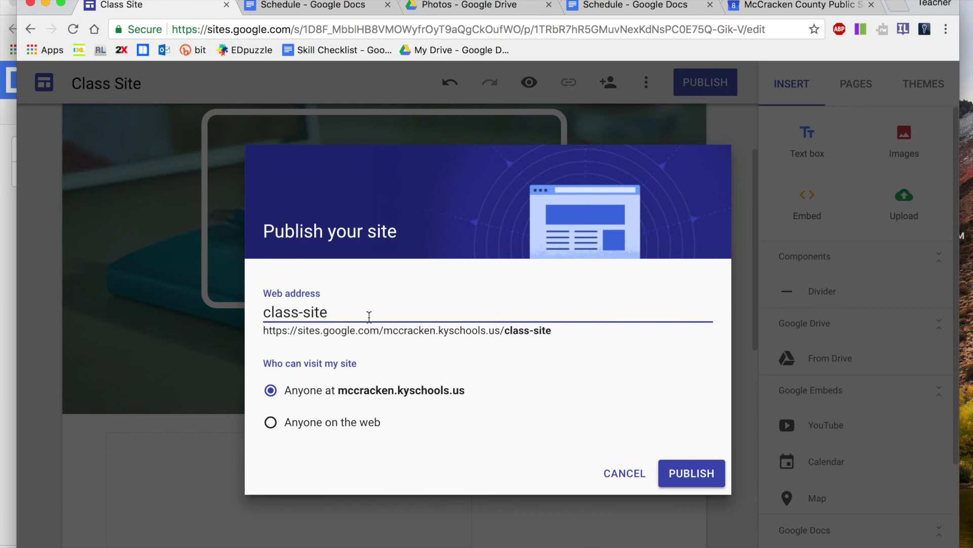
drag(349, 315, 251, 319)
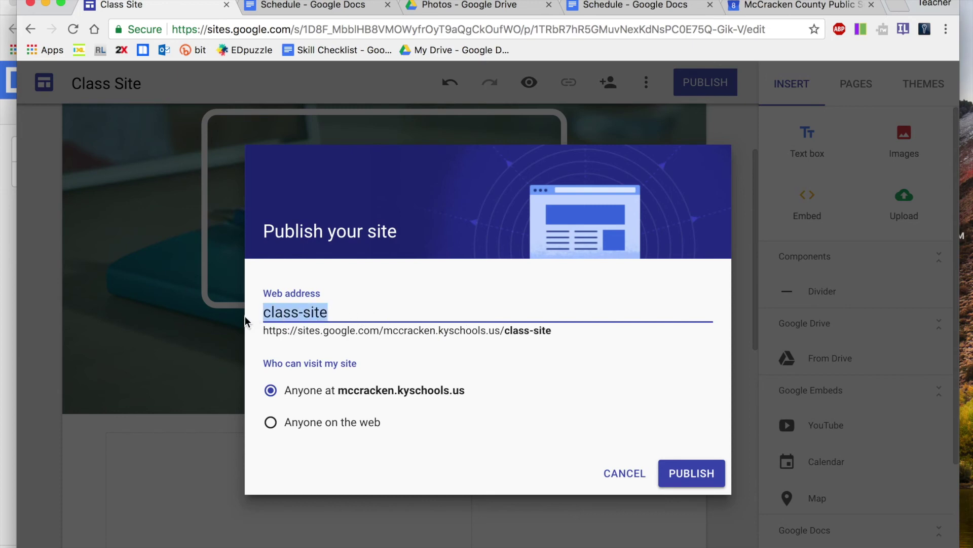
text(mrs.)
key(BackSpace)
key(BackSpace)
key(BackSpace)
key(BackSpace)
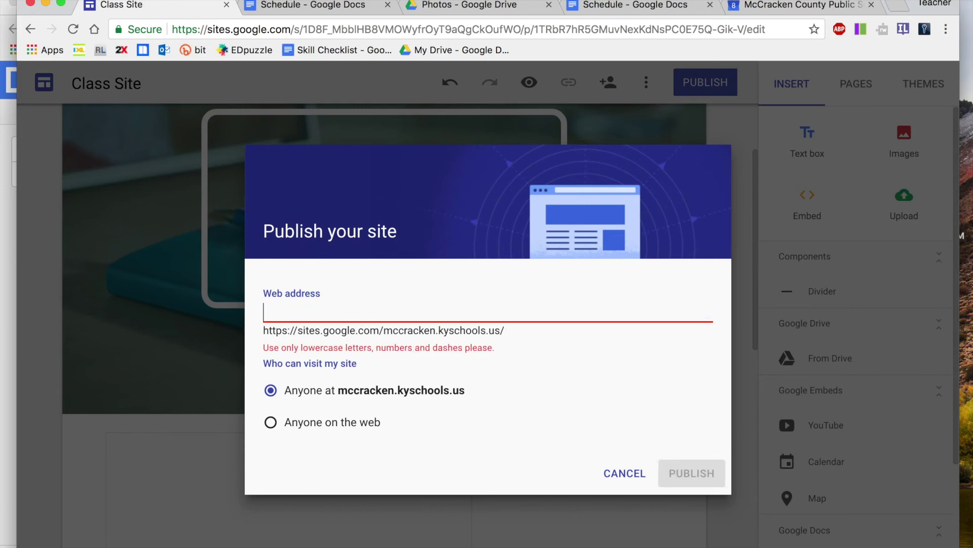
text(classsite)
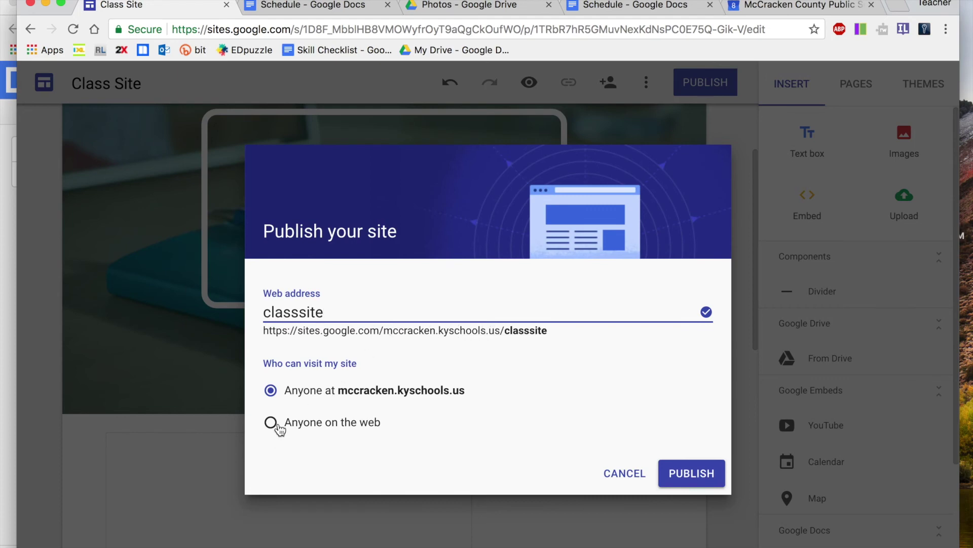
Publish the site to anyone on the web, with search engines asked not to list it
click(271, 423)
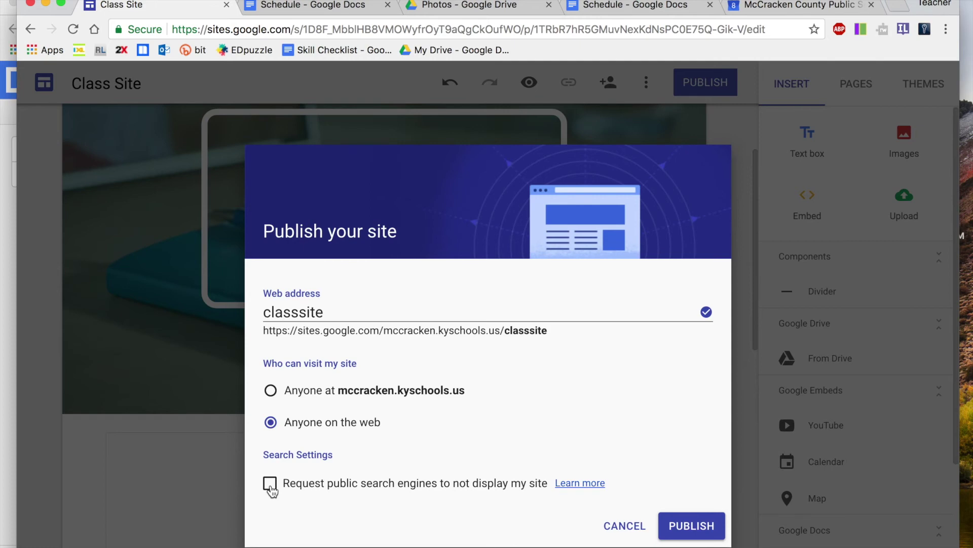
click(270, 484)
click(689, 526)
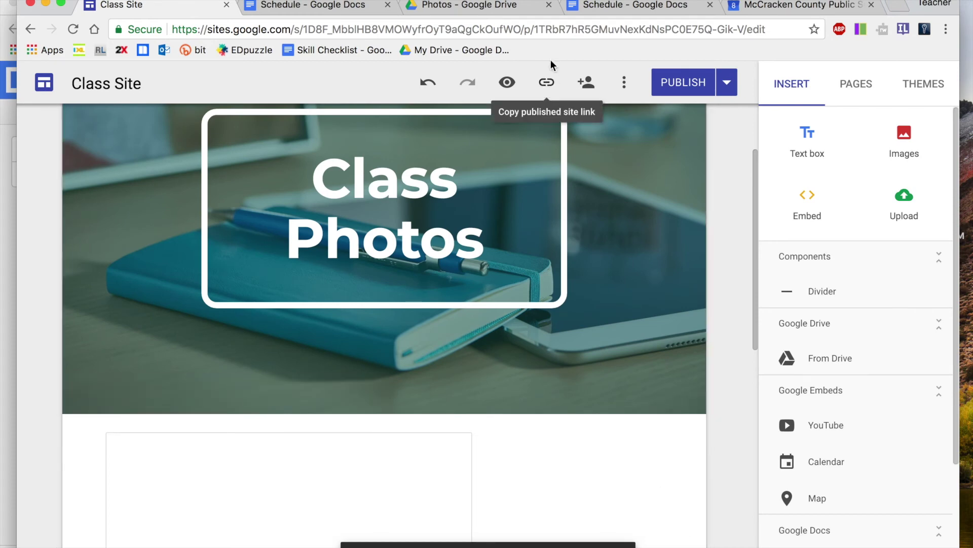
Copy the published site link and load it in a new browser tab
click(550, 84)
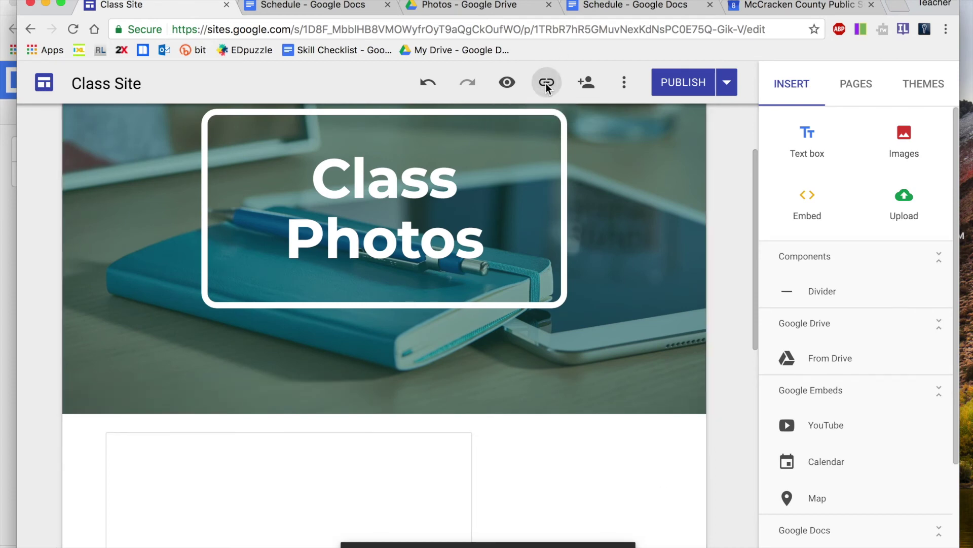
click(659, 346)
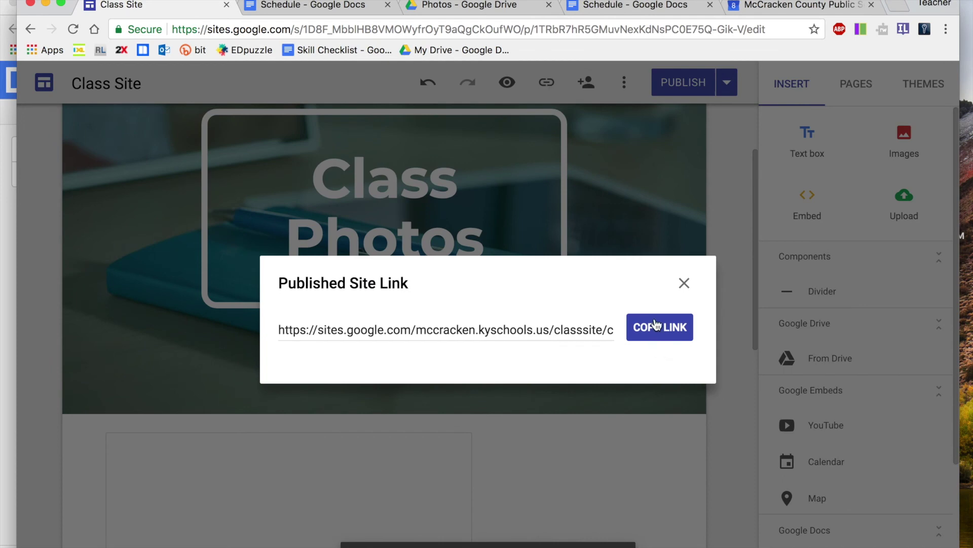
key(super+t)
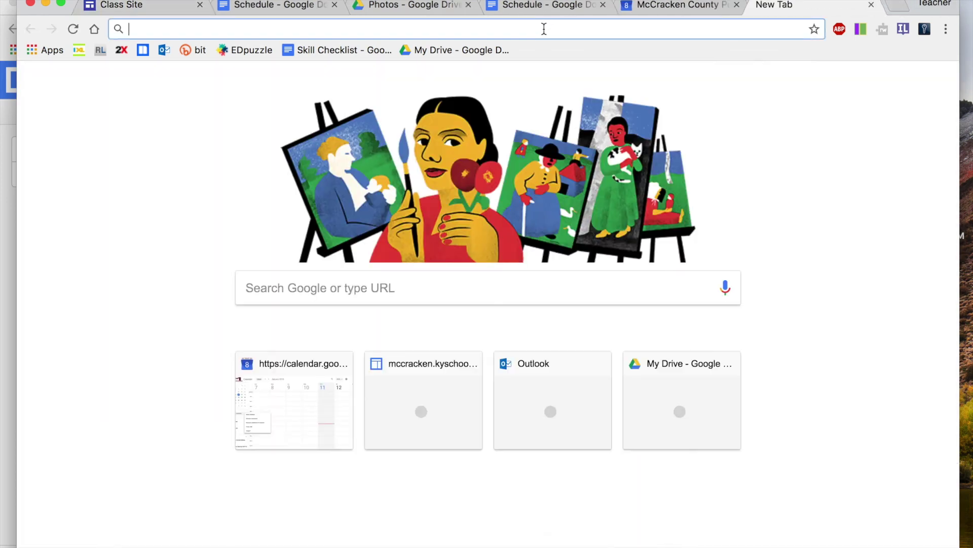
key(super+v)
key(Return)
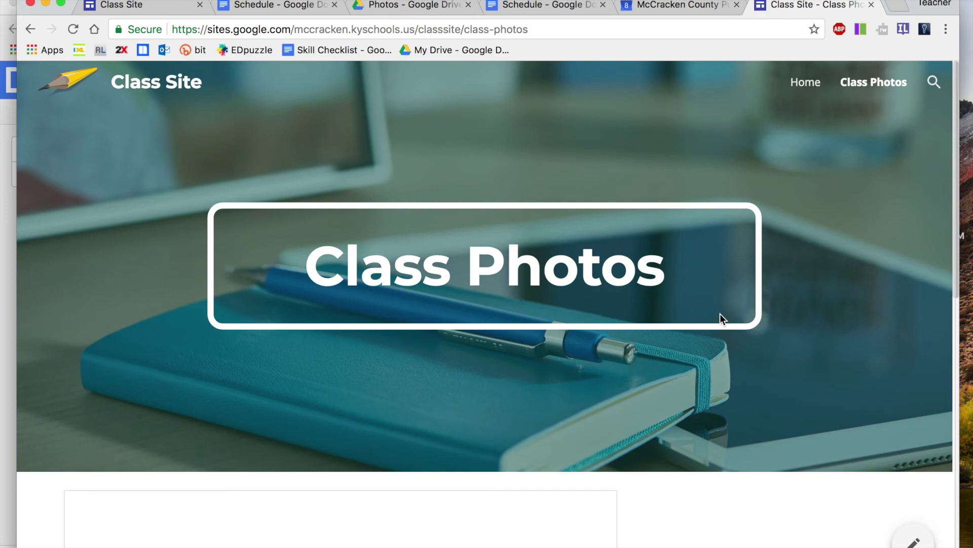
Scroll the published Class Photos page to check the Photos folder box and embedded calendar
scroll(720, 314, down, 7)
scroll(720, 314, down, 5)
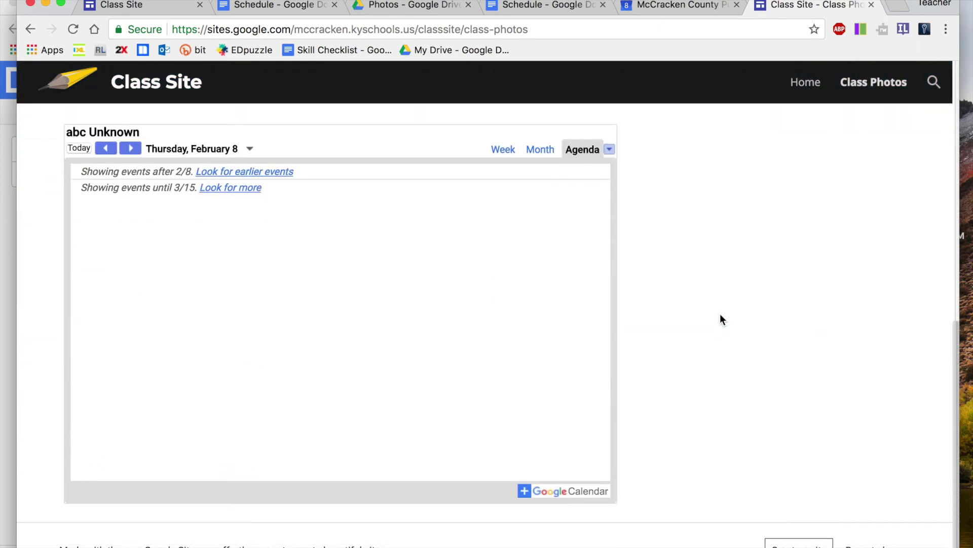
scroll(505, 283, up, 1)
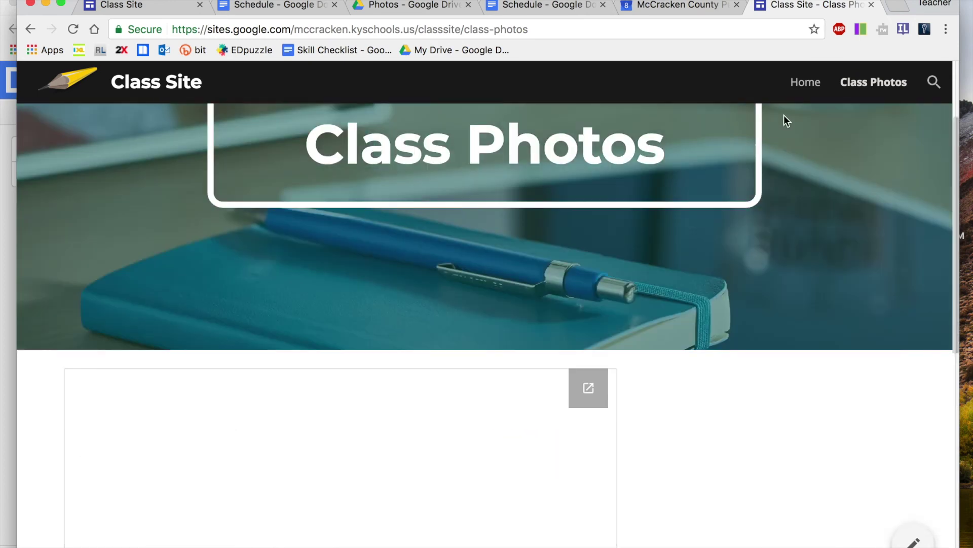
scroll(507, 461, down, 10)
scroll(507, 461, up, 10)
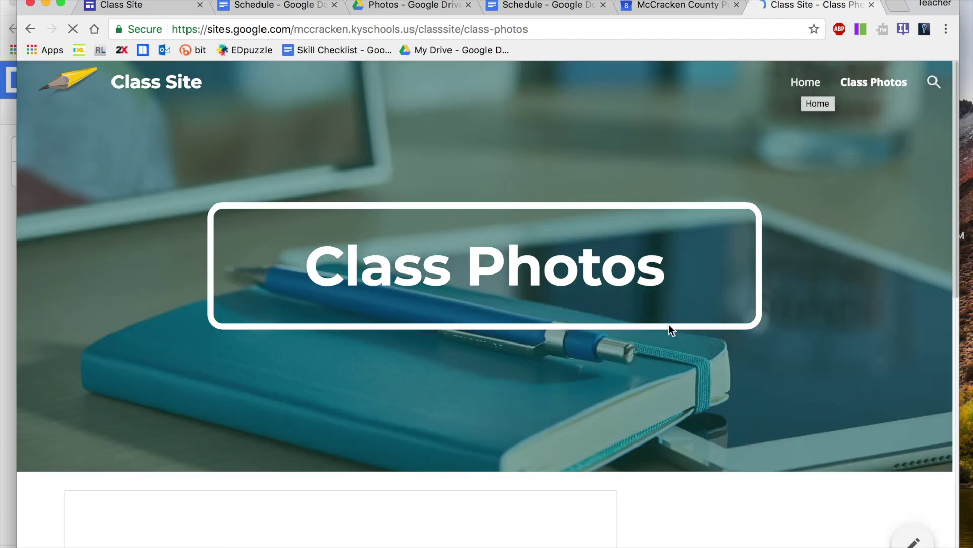
scroll(669, 327, down, 5)
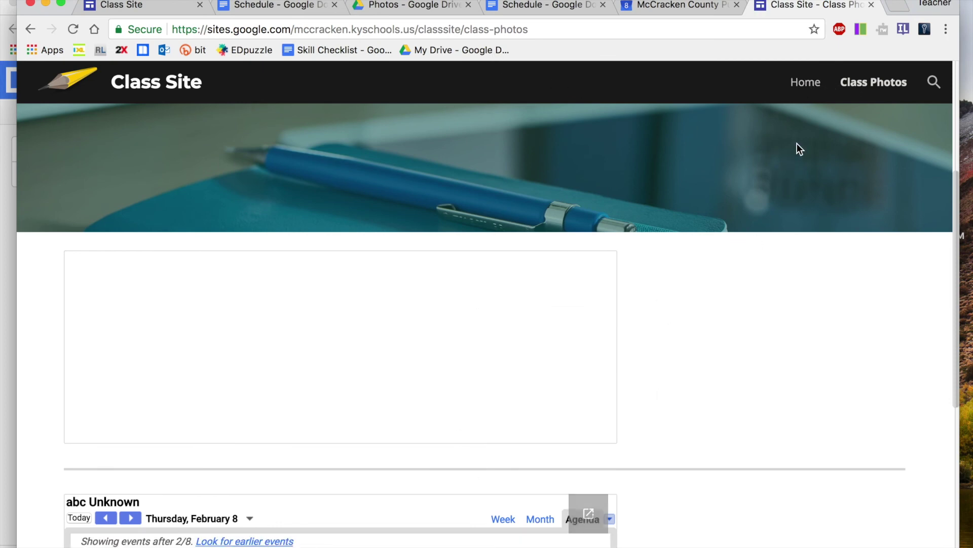
Open the published Home page and scroll through its banner and Schedule embed
click(817, 85)
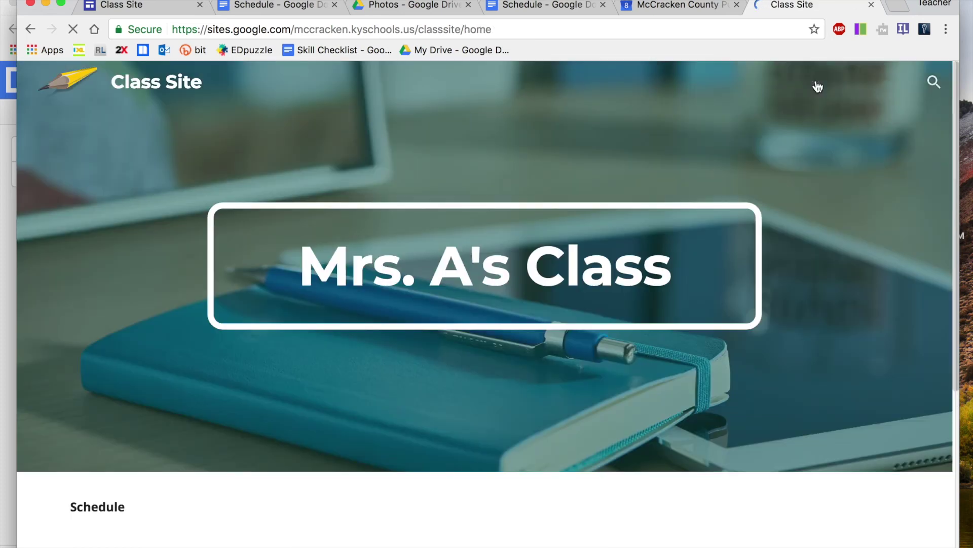
scroll(539, 251, down, 1)
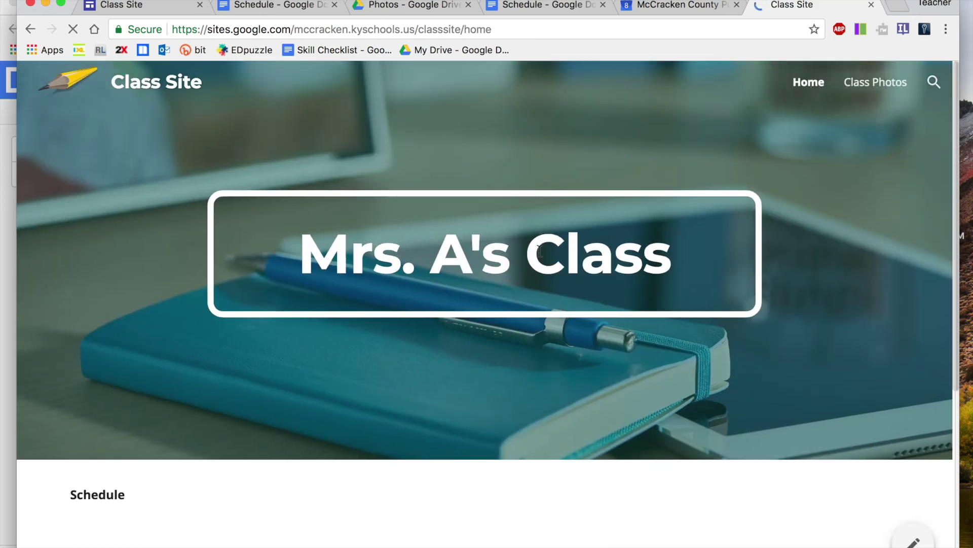
scroll(540, 252, down, 5)
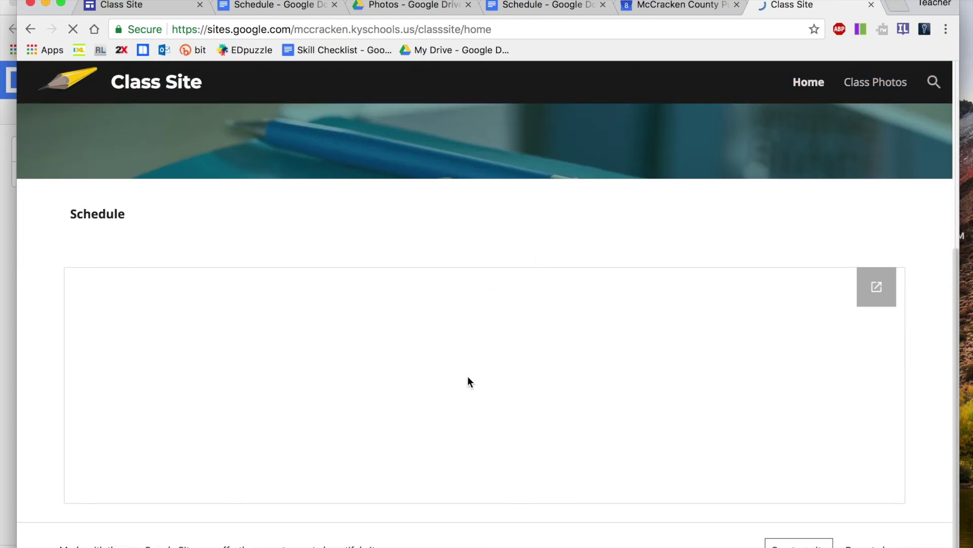
scroll(468, 381, up, 5)
scroll(467, 381, down, 2)
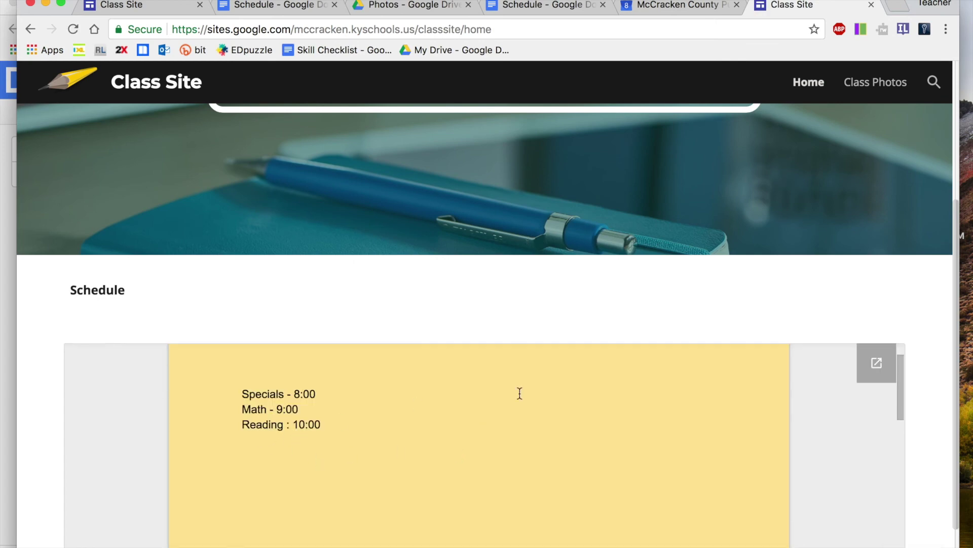
scroll(631, 257, up, 5)
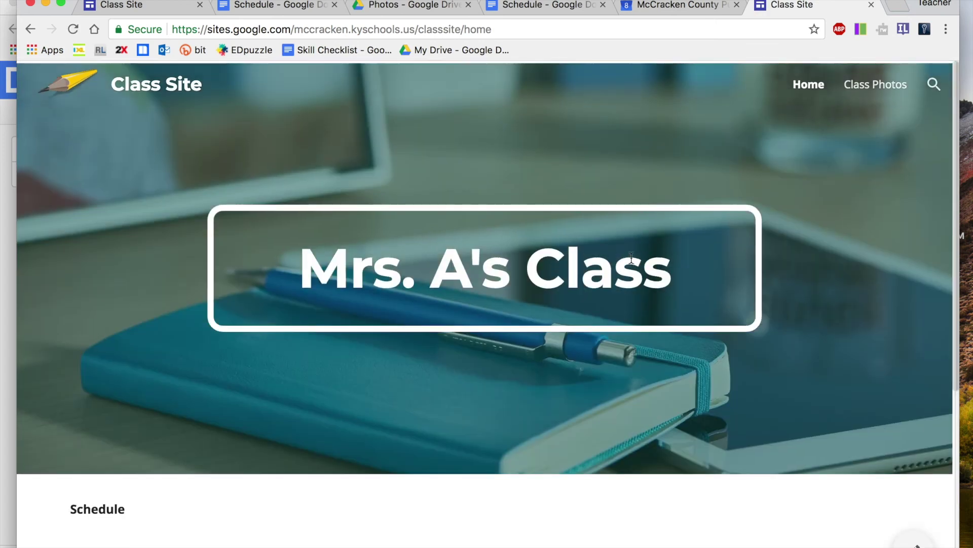
Back in the editor, republish Class Site from the Home page and show its published link
click(159, 5)
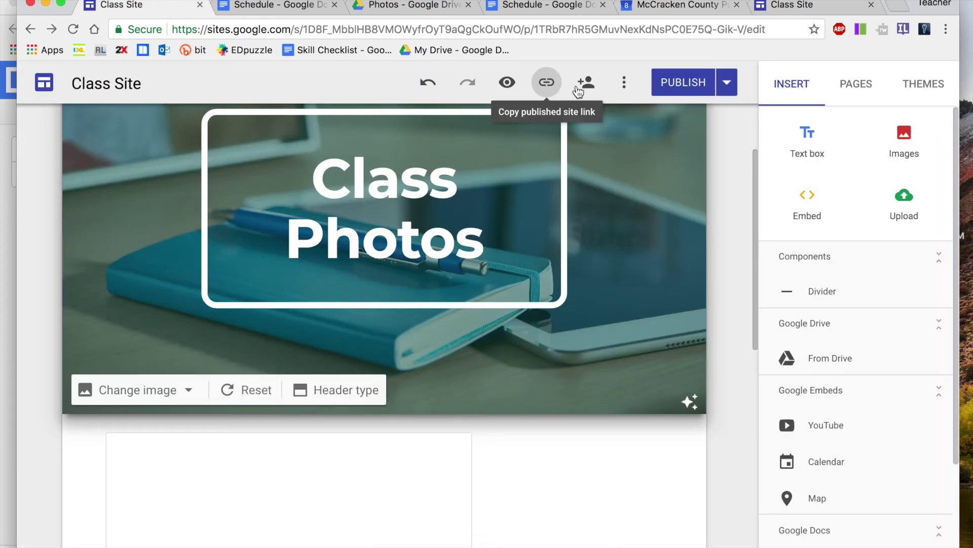
scroll(646, 239, up, 2)
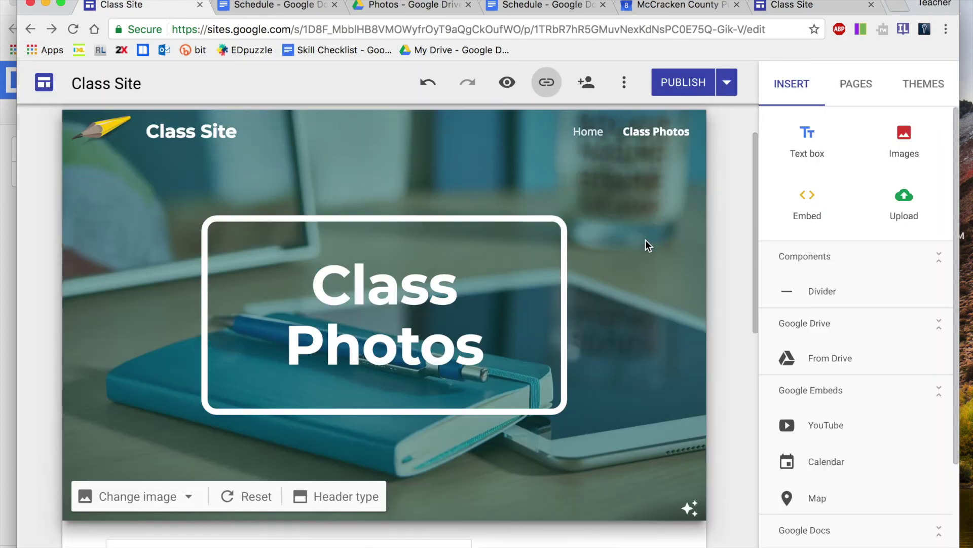
click(583, 131)
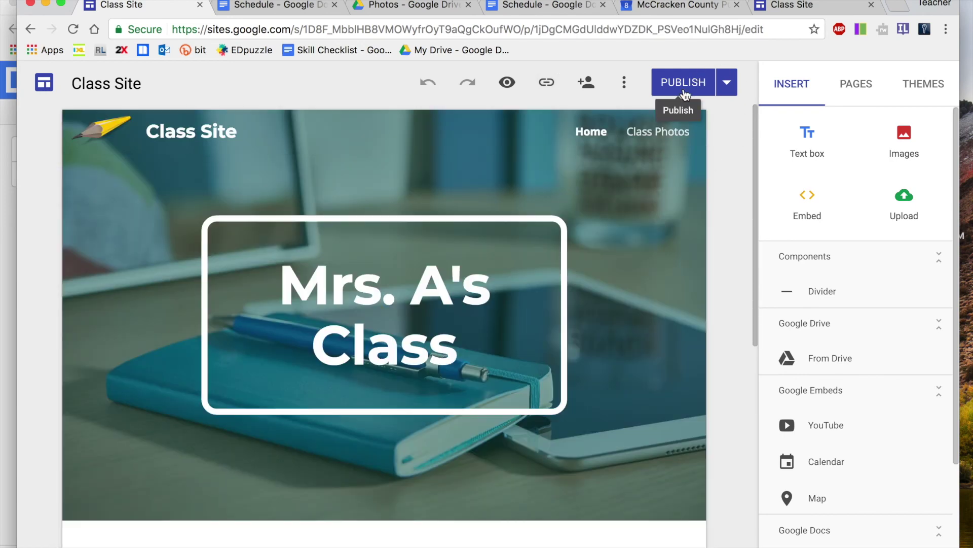
scroll(716, 308, down, 6)
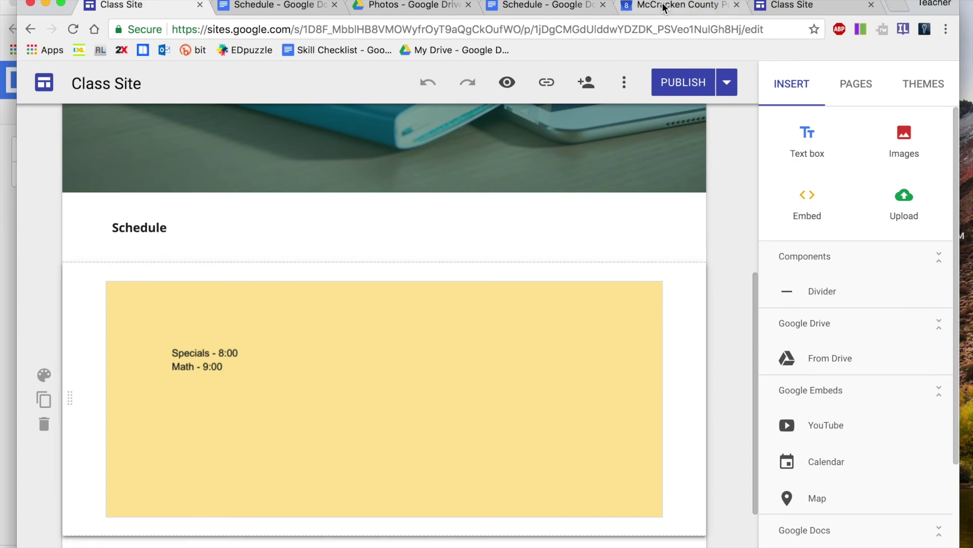
click(682, 75)
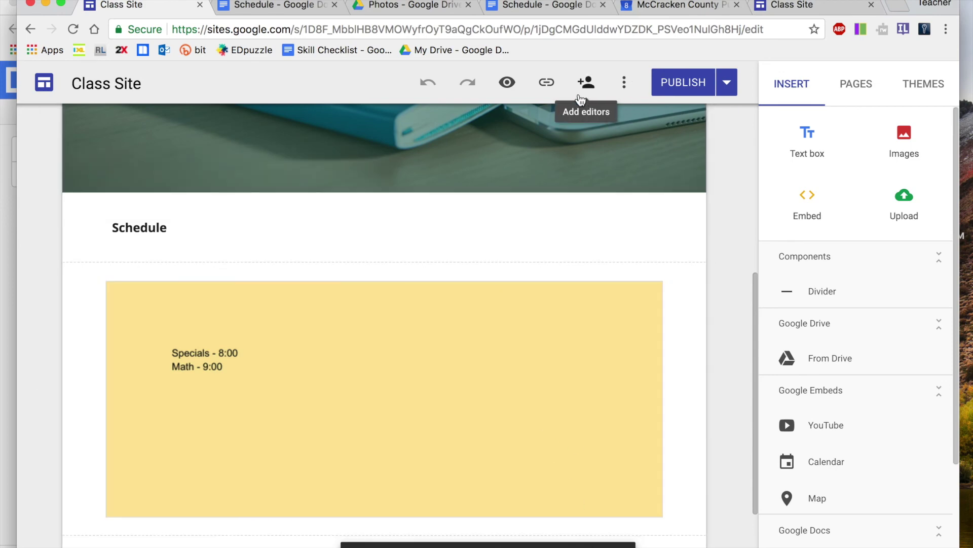
click(545, 85)
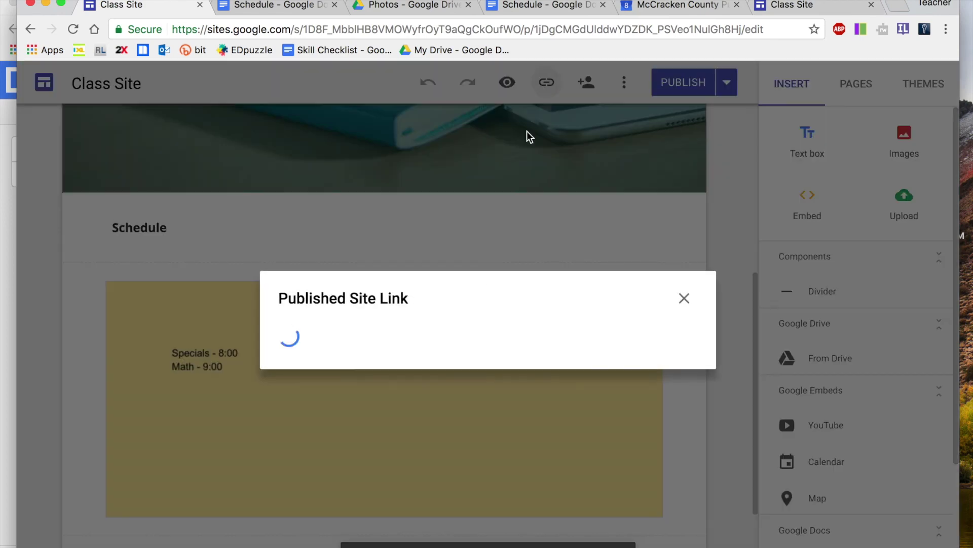
Copy the published Home page address and switch to the Bitly dashboard
click(566, 335)
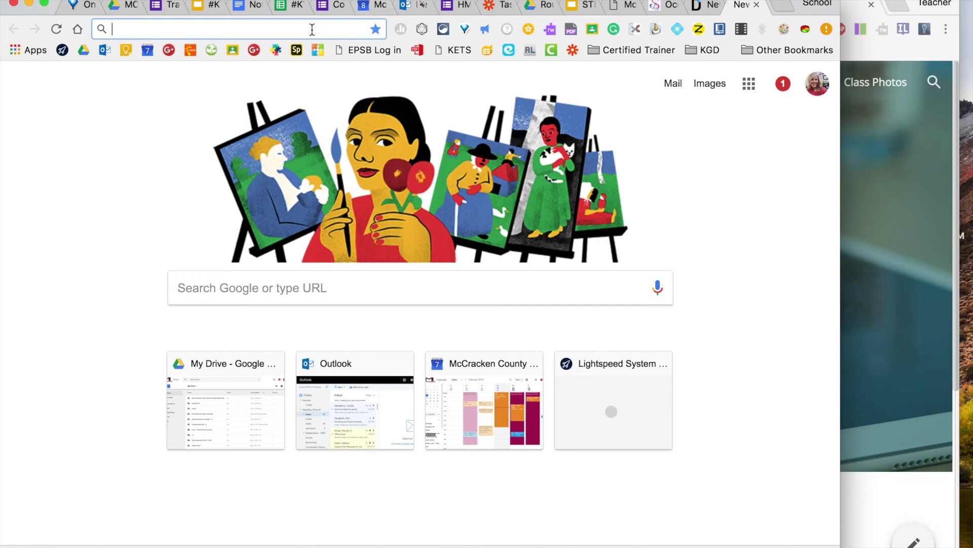
text(bit.ly)
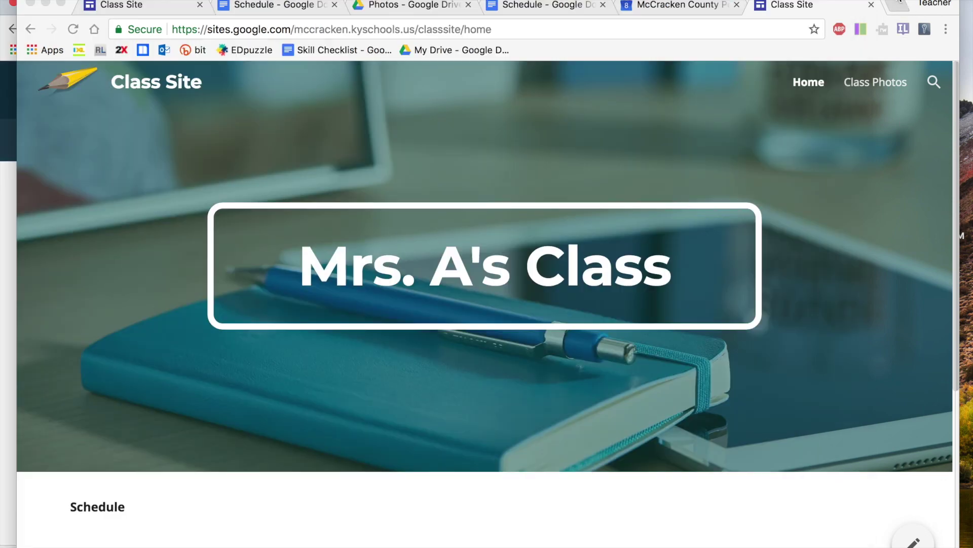
click(594, 28)
key(super+c)
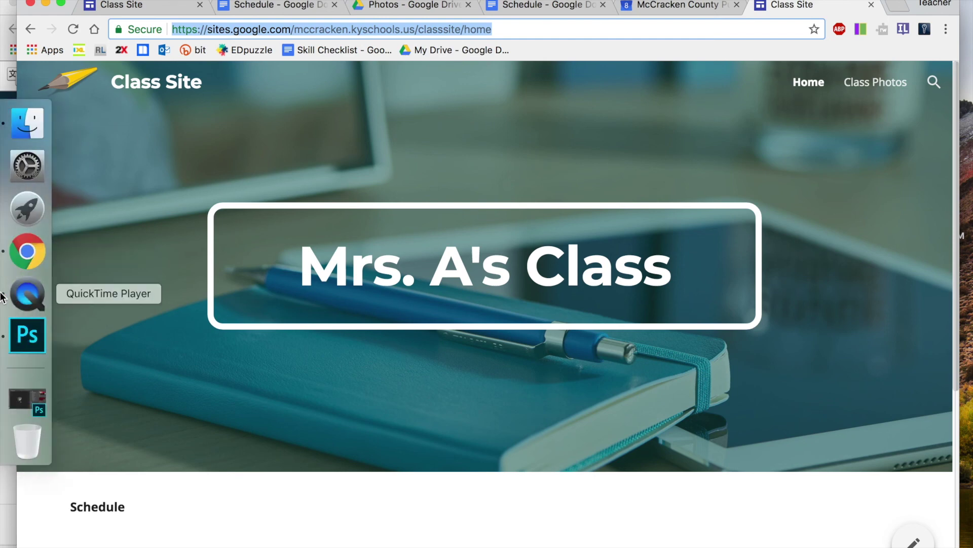
key(super+grave)
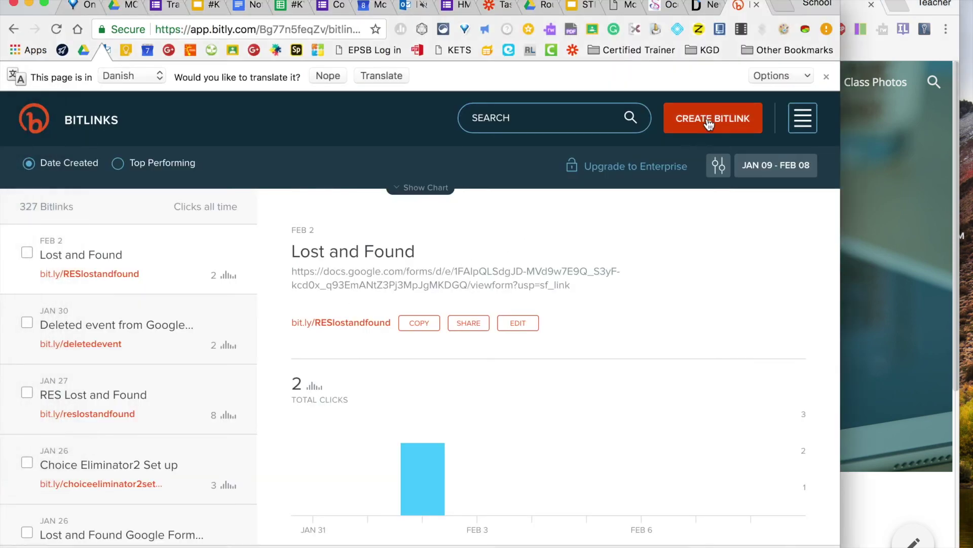
Create a new Bitlink from the pasted class site Home page address
scroll(558, 346, down, 5)
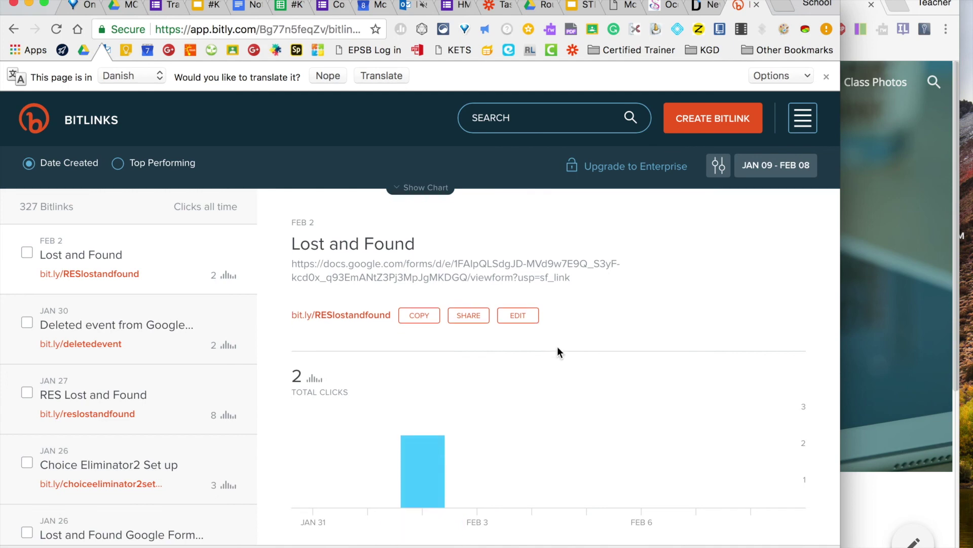
scroll(557, 346, up, 3)
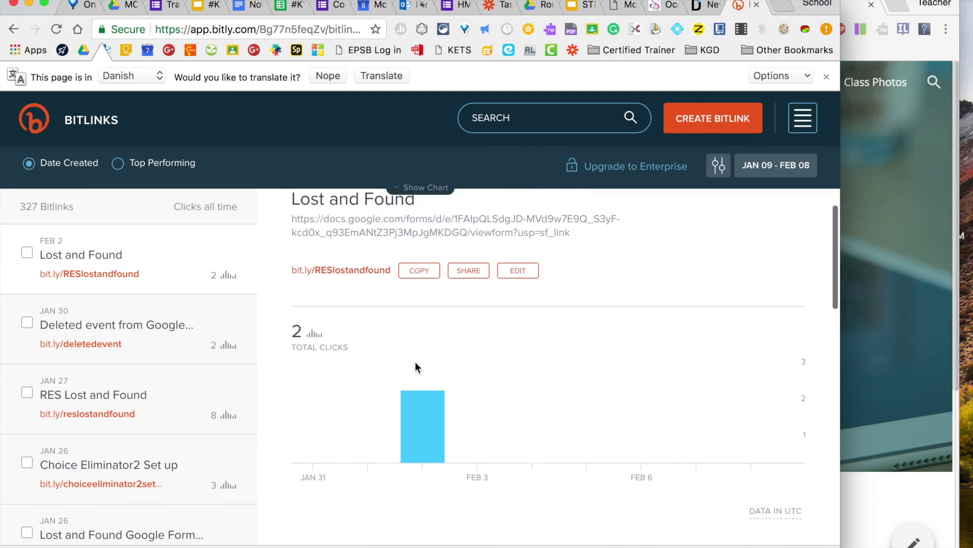
click(827, 76)
click(720, 91)
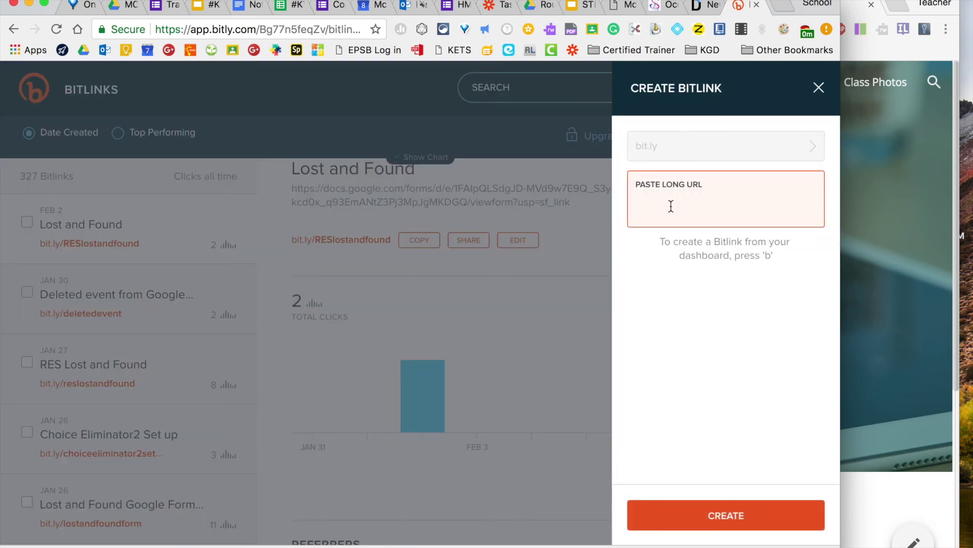
key(super+v)
key(Return)
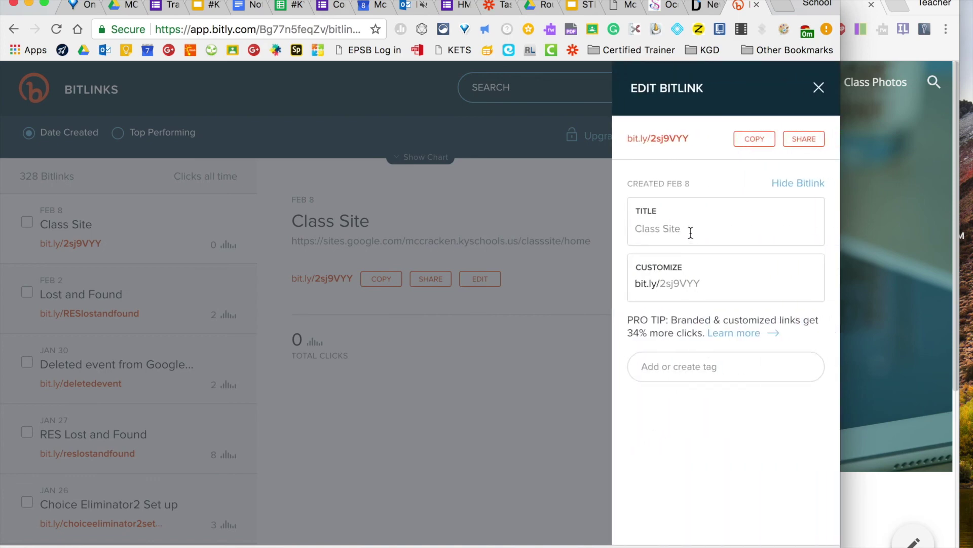
Title the link 'Mrs. A's Class' and replace its random ending with a custom one
drag(690, 232, 621, 232)
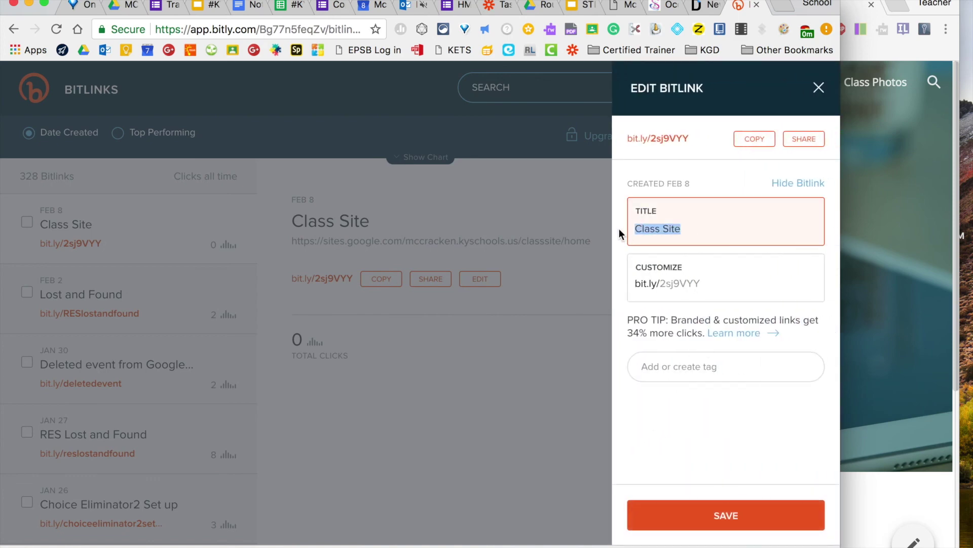
text(Mrs. A's Class)
double_click(707, 282)
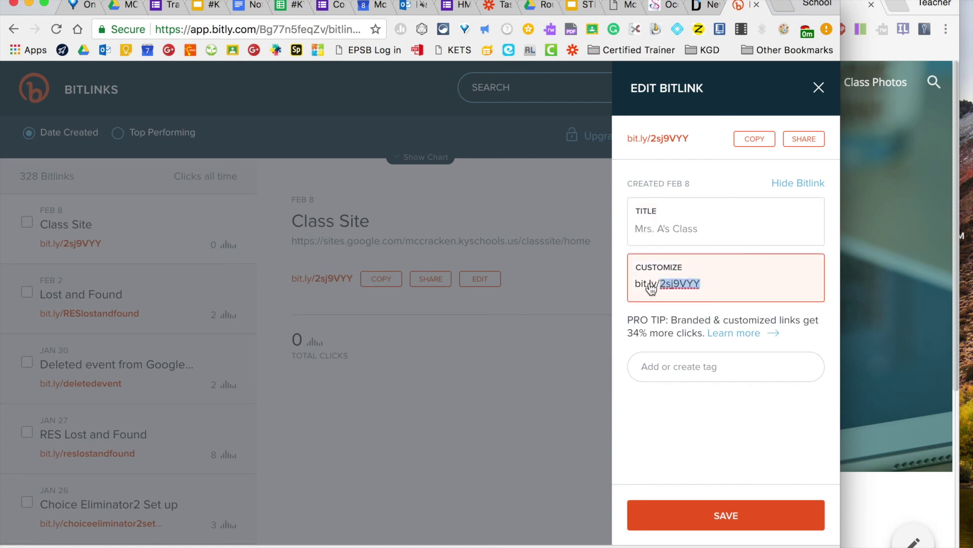
text(M)
click(695, 283)
key(BackSpace)
Change the Bitly custom ending to 'aclass' and try saving it, which shows it is taken
text(c)
double_click(686, 283)
click(684, 283)
key(BackSpace)
text(ass)
click(668, 284)
key(BackSpace)
drag(678, 285, 639, 287)
text(as)
key(BackSpace)
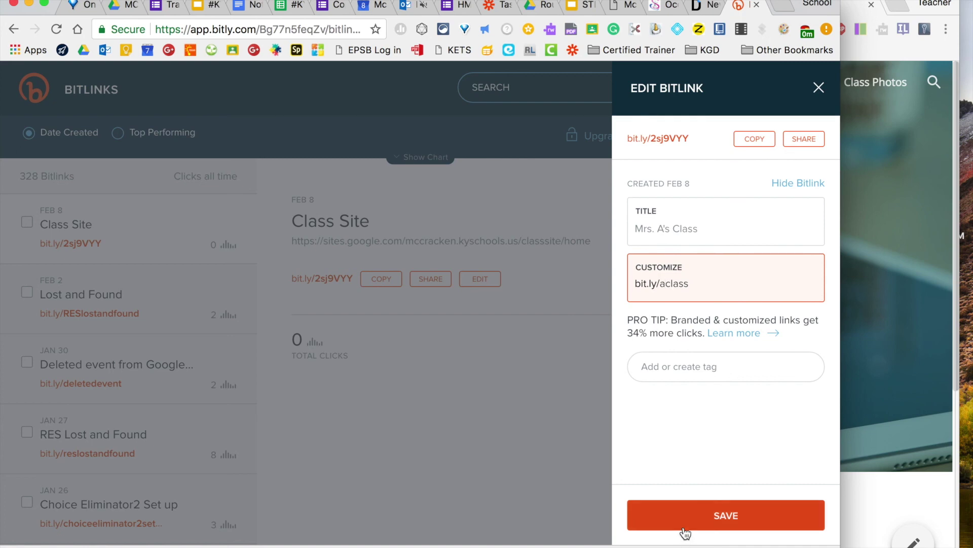
click(683, 527)
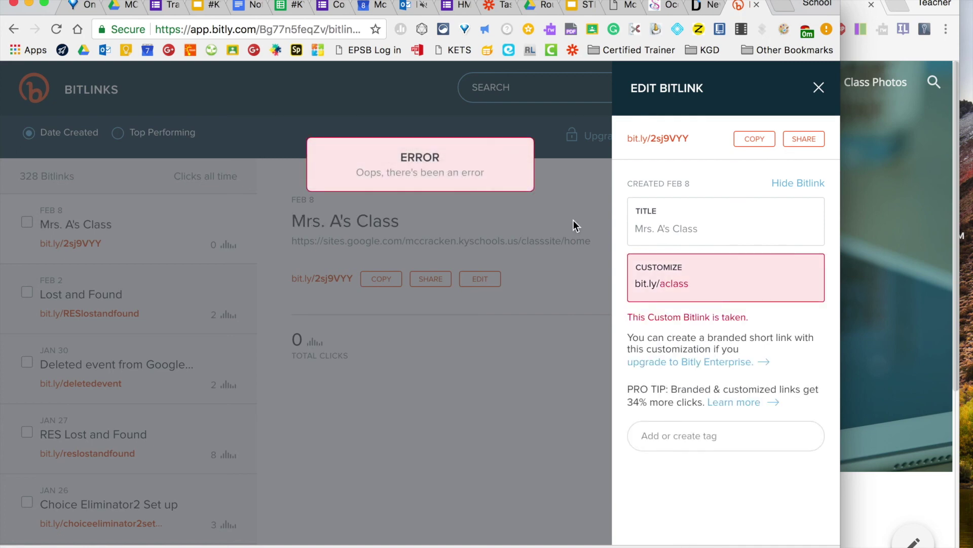
Lengthen the ending with the teacher's name, save it, and copy the new short link
click(704, 294)
click(668, 284)
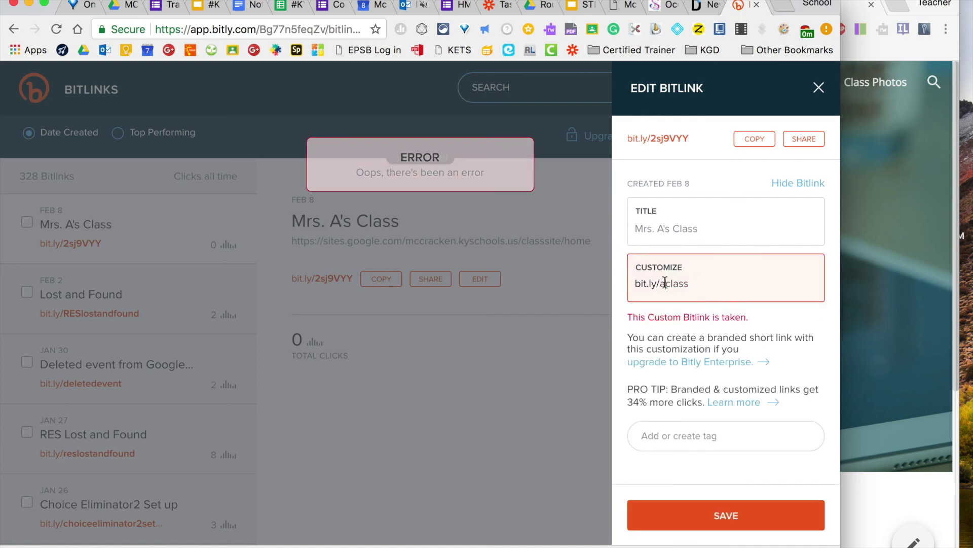
text(banatha)
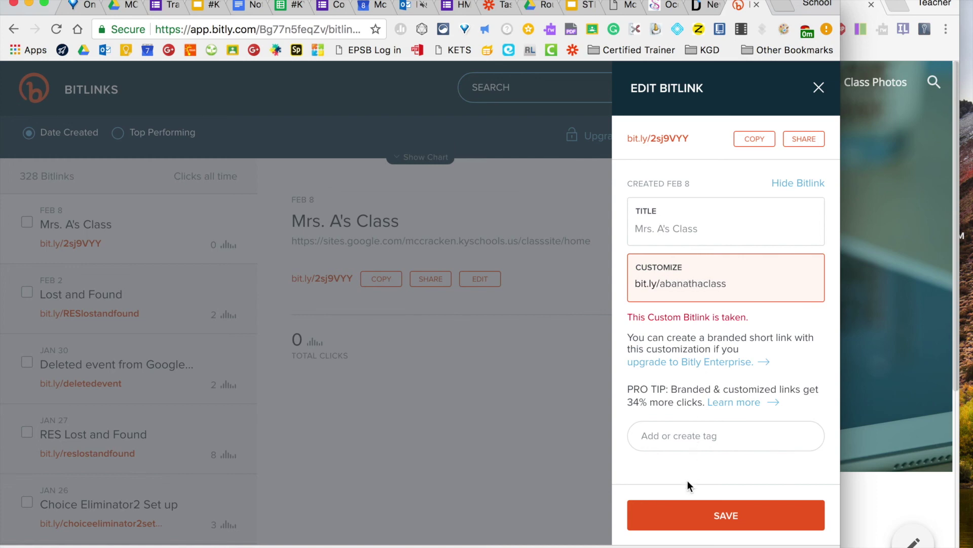
click(688, 522)
click(688, 522)
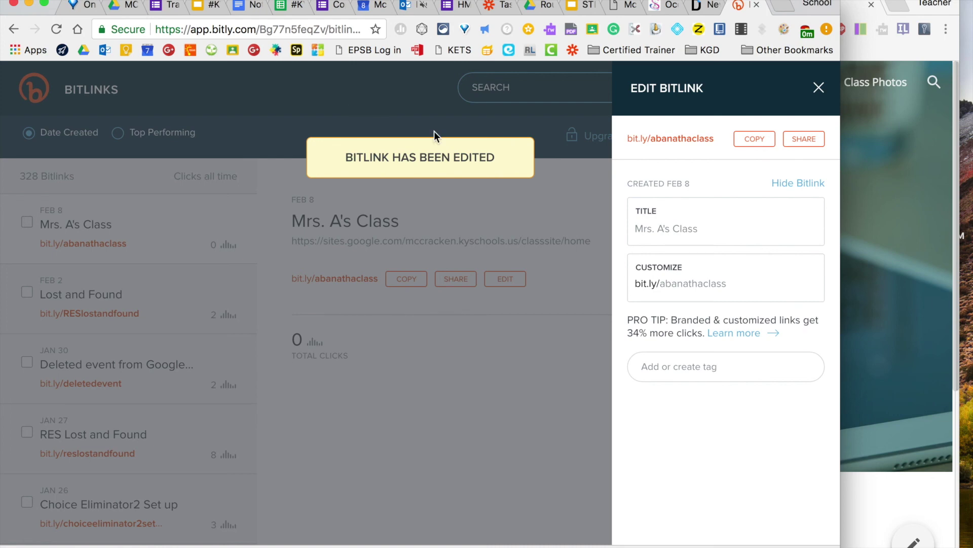
click(755, 138)
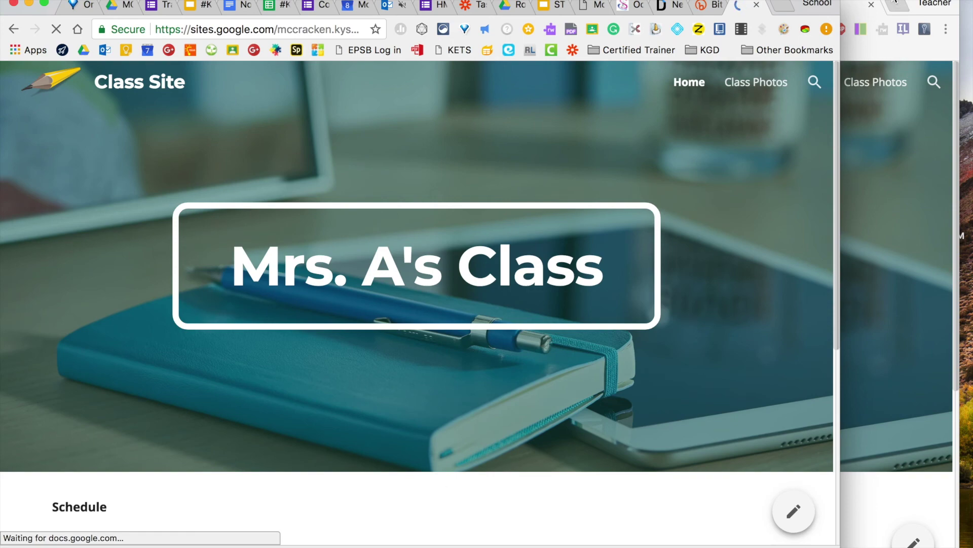
Back in the Sites editor, close the Published Site Link box and go to the sites list
click(890, 6)
click(245, 33)
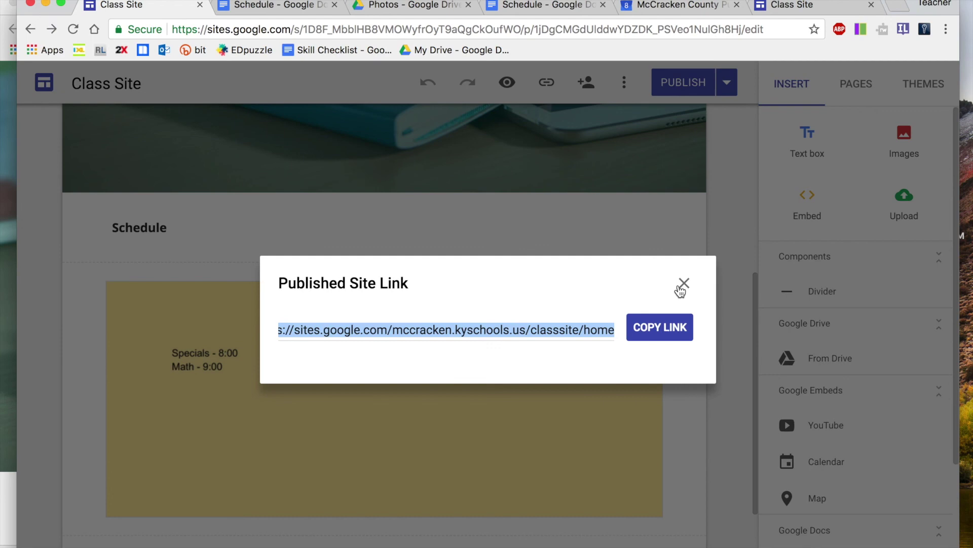
click(683, 283)
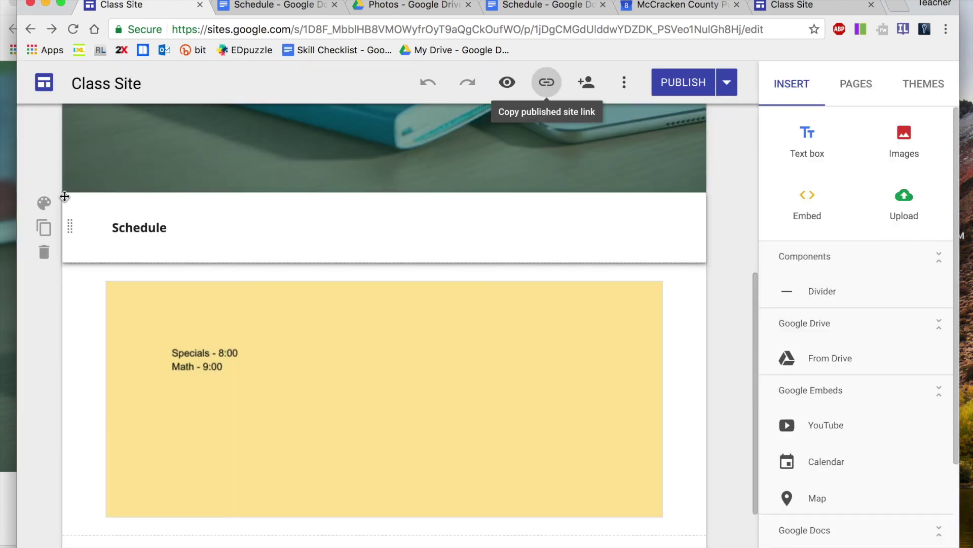
click(45, 84)
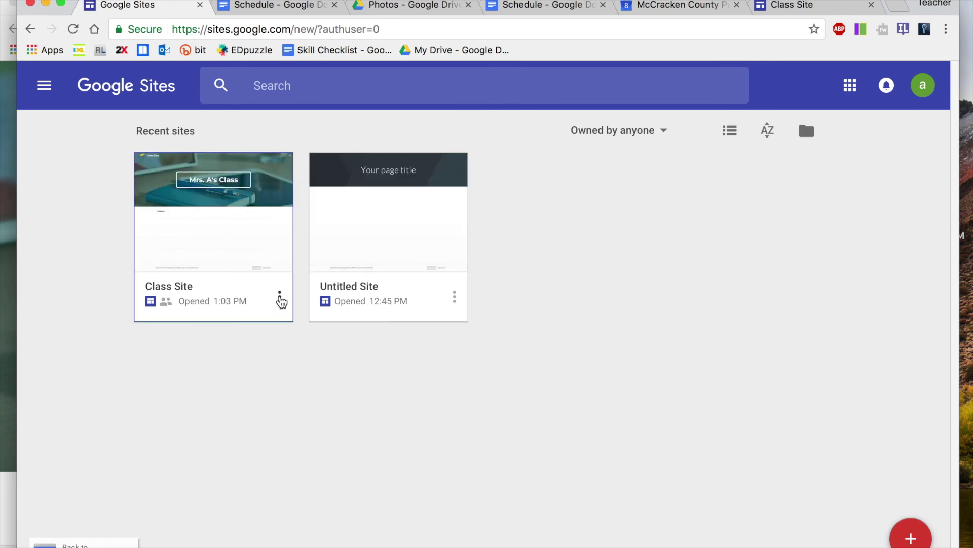
Reopen Class Site for editing from its card's options menu
click(279, 297)
click(218, 258)
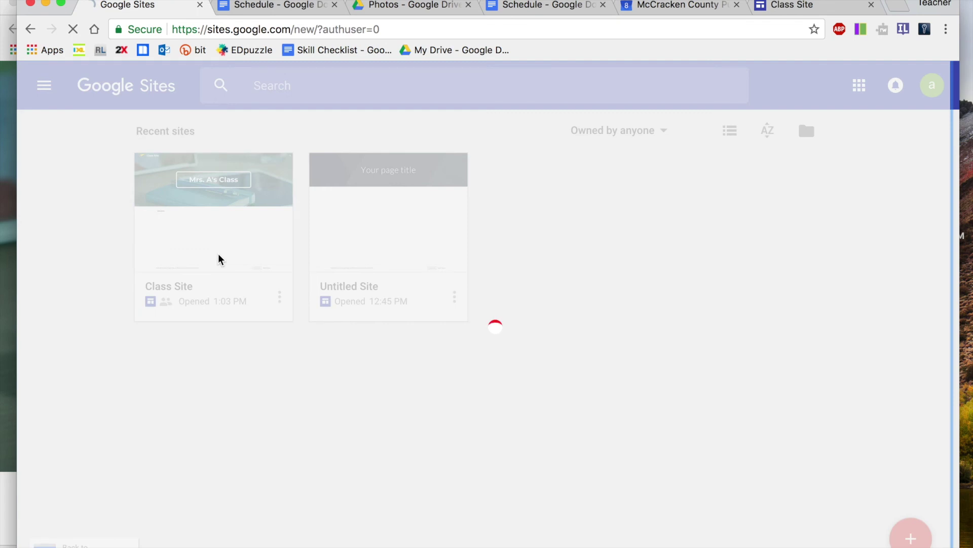